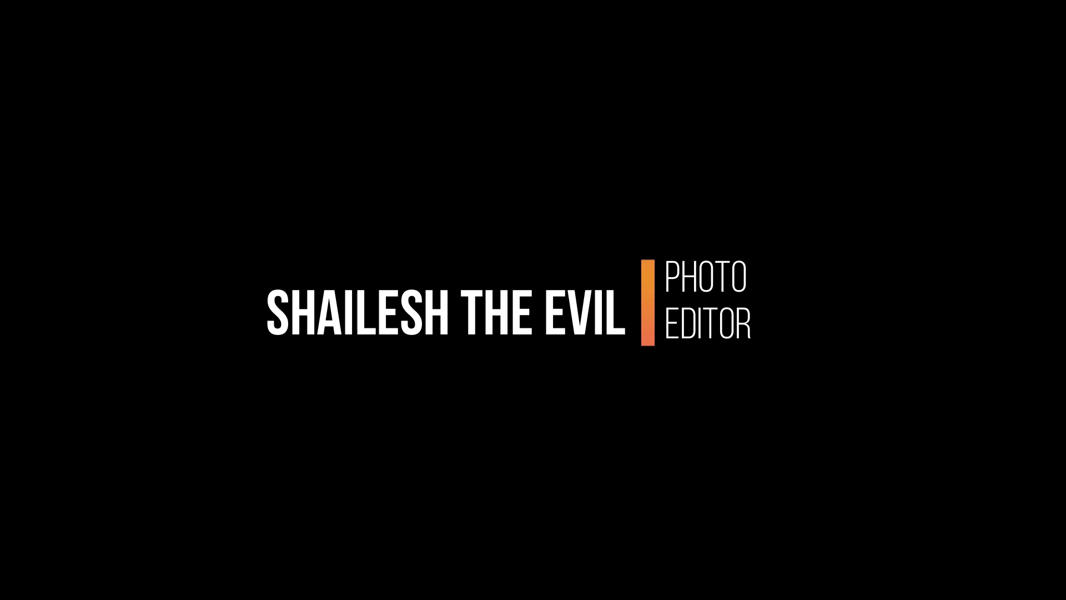
Zoom in and start a pen path at the top of the jeans' outer edge
key(ctrl+plus)
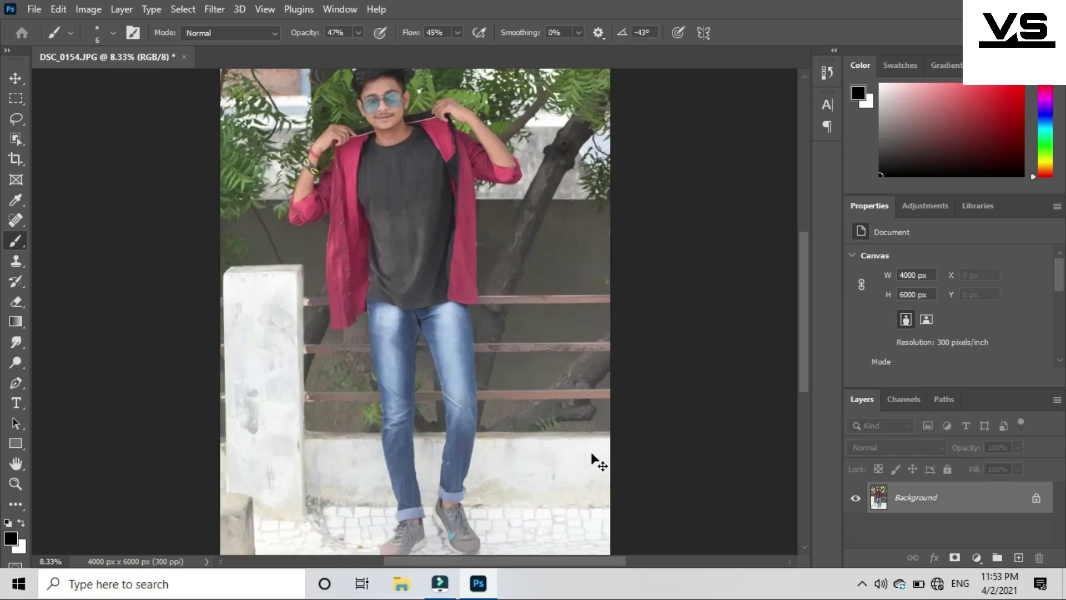
key(ctrl+plus)
key(ctrl+plus)
key(ctrl+plus)
key(p)
click(695, 224)
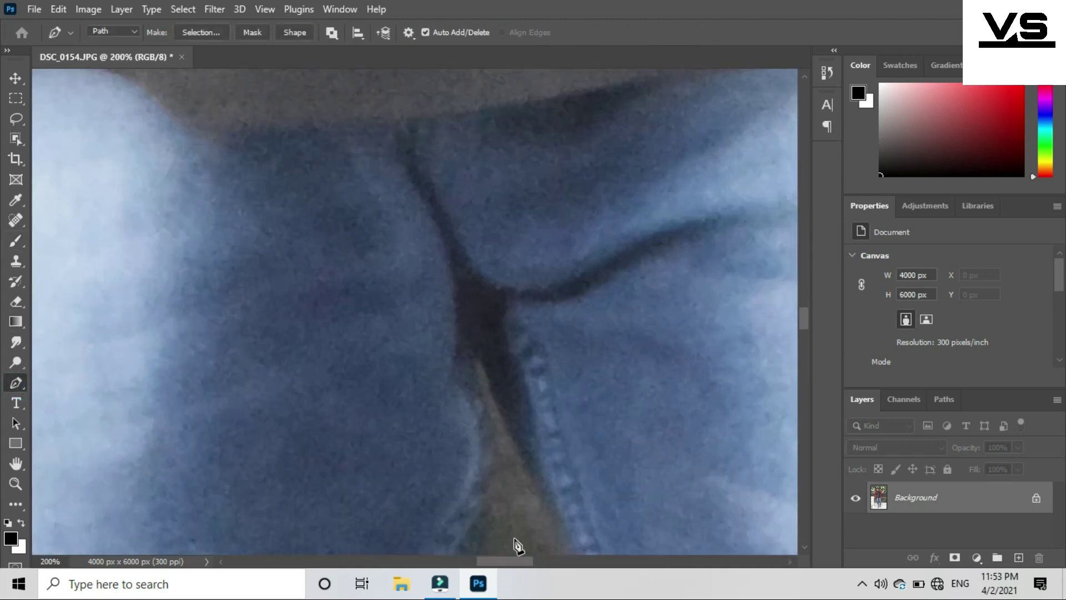
scroll(651, 438, down, 2)
scroll(674, 486, down, 2)
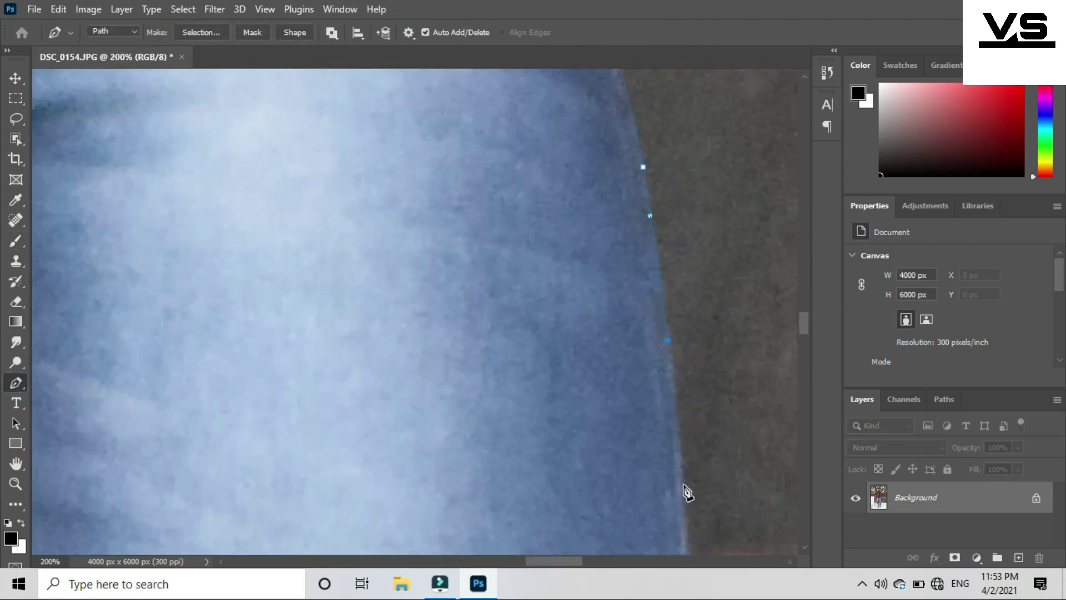
scroll(688, 495, down, 2)
scroll(693, 497, down, 2)
Add pen anchors down the jeans' right outer edge from the thigh
click(703, 458)
scroll(711, 472, down, 2)
click(714, 483)
scroll(715, 483, down, 2)
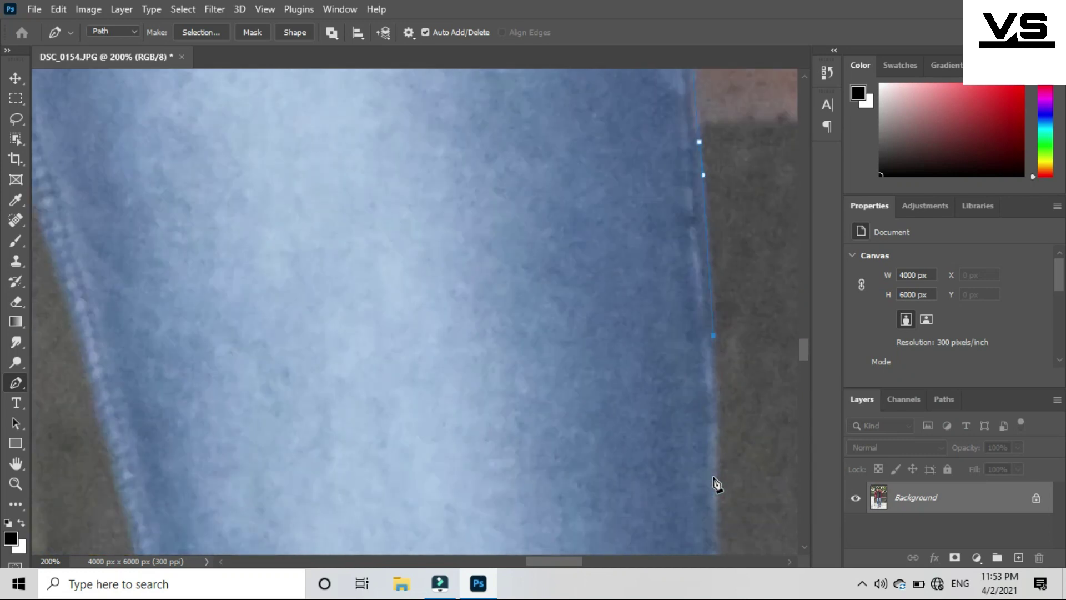
scroll(722, 488, down, 2)
scroll(724, 489, down, 1)
click(734, 428)
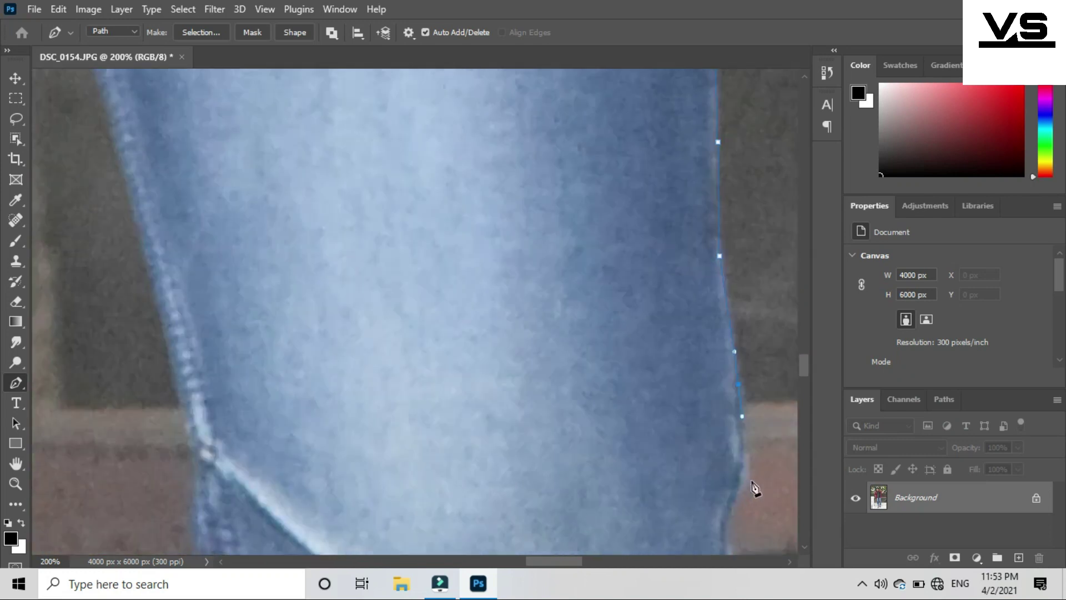
scroll(738, 444, down, 2)
click(743, 393)
scroll(747, 405, down, 1)
click(725, 410)
scroll(738, 411, down, 3)
click(736, 333)
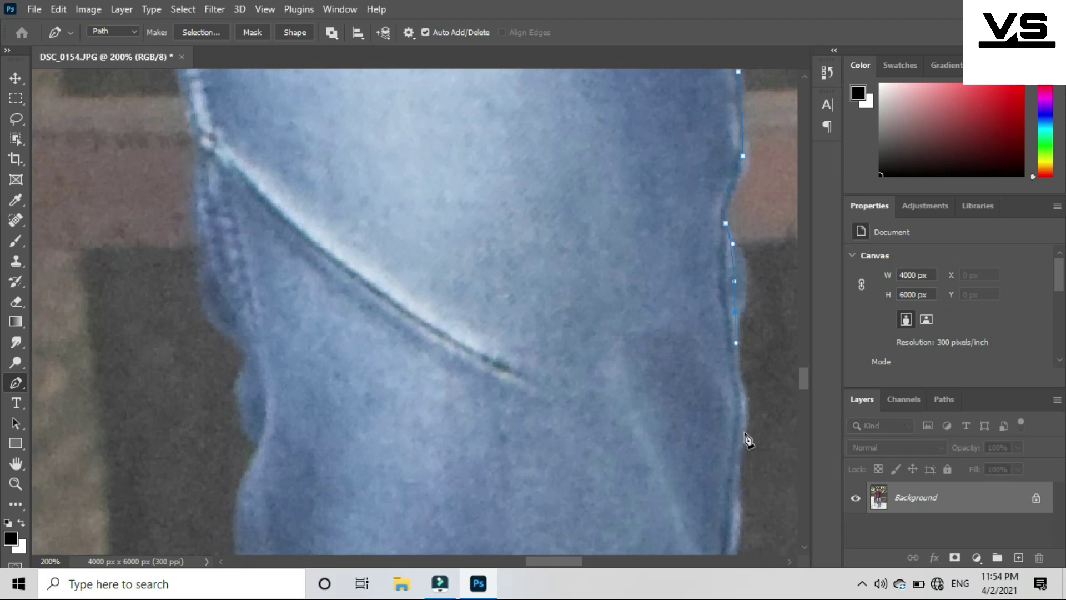
click(748, 389)
scroll(744, 394, down, 2)
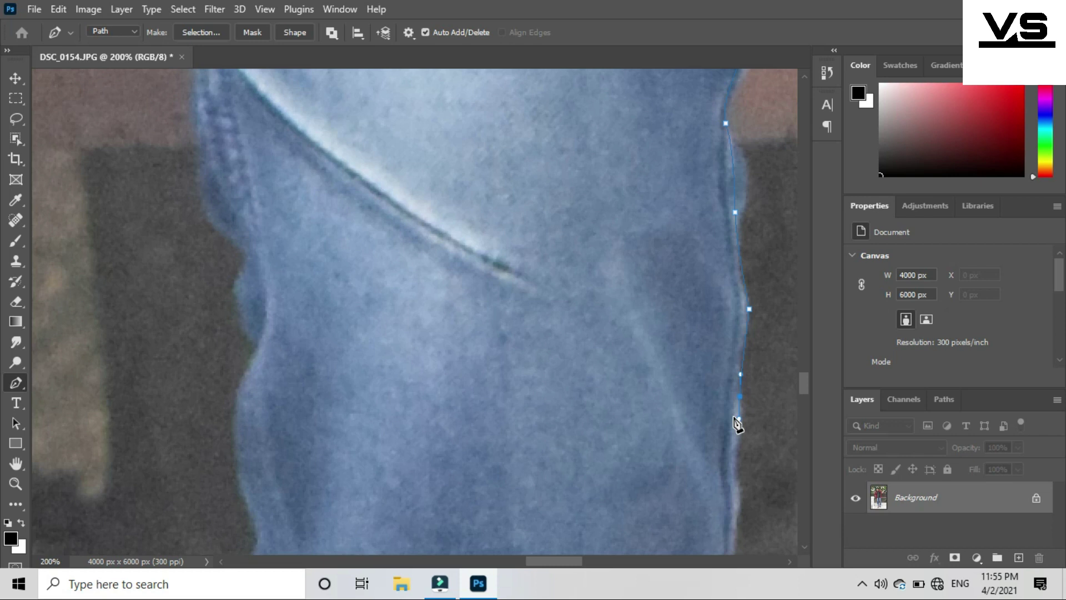
Extend the pen path down the lower leg of the jeans toward the cuff
drag(802, 458, 663, 427)
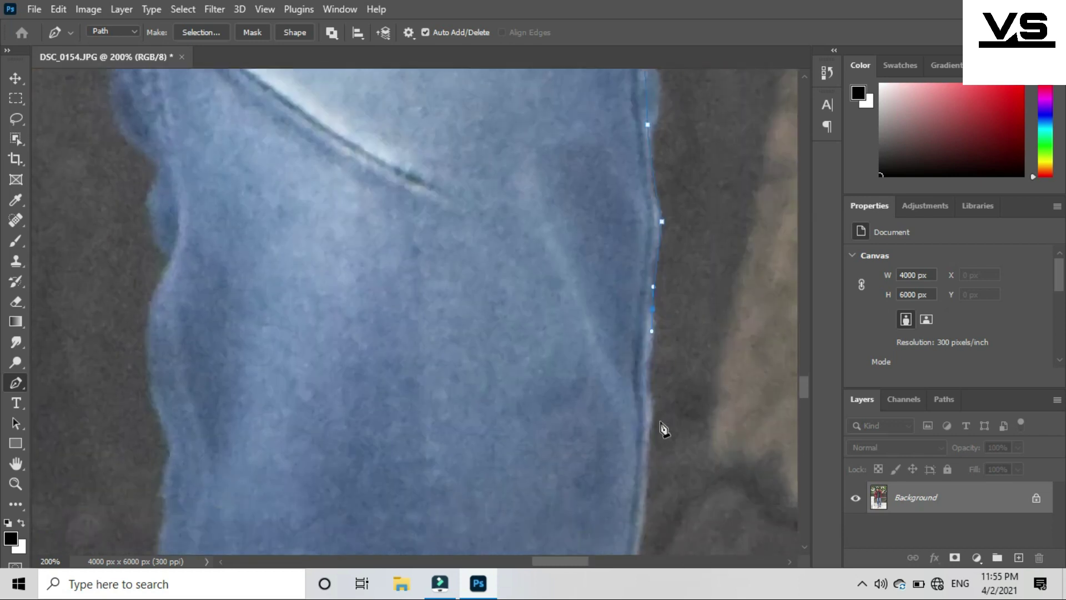
scroll(644, 428, down, 2)
click(634, 436)
scroll(631, 472, down, 3)
click(605, 453)
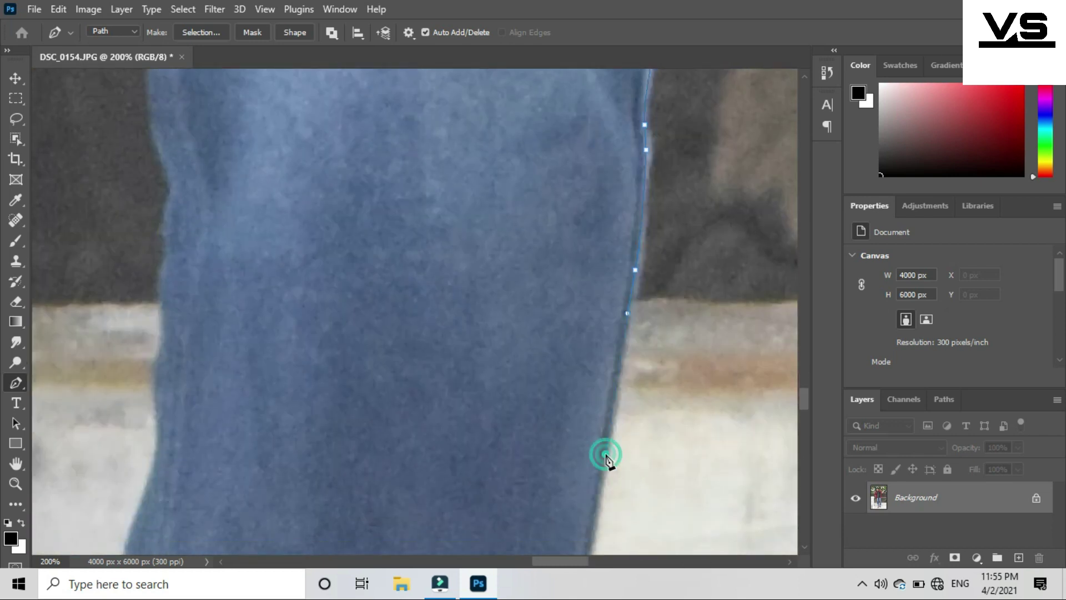
scroll(599, 478, down, 3)
click(573, 473)
scroll(572, 477, down, 2)
scroll(555, 477, down, 4)
click(539, 472)
scroll(538, 333, down, 4)
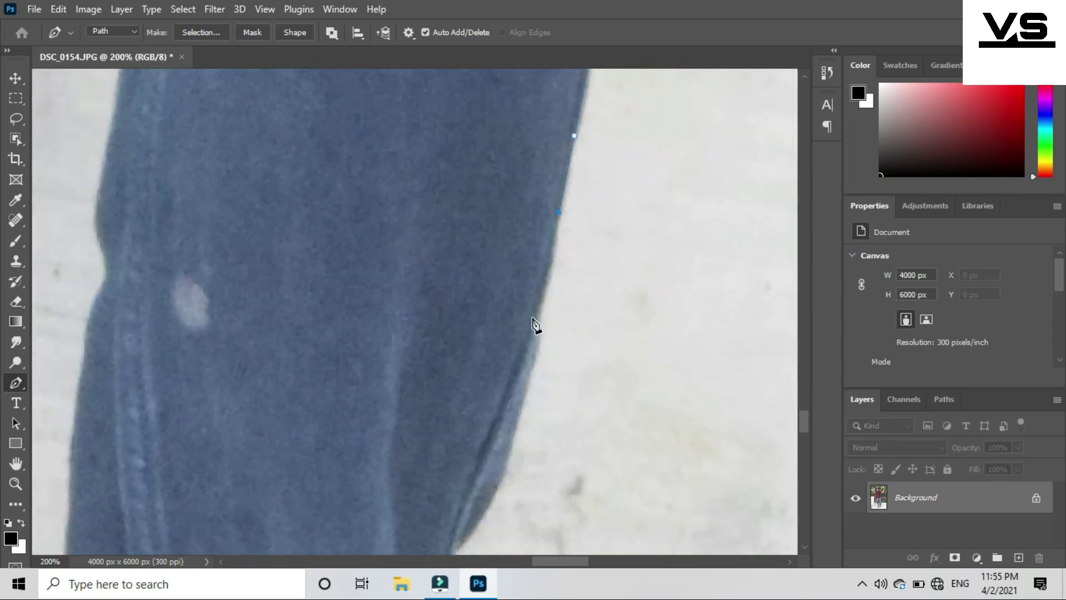
scroll(522, 297, down, 4)
click(521, 290)
scroll(509, 325, down, 2)
click(487, 332)
Trace the path around the rolled cuff to its bottom corner
click(455, 369)
scroll(444, 378, down, 3)
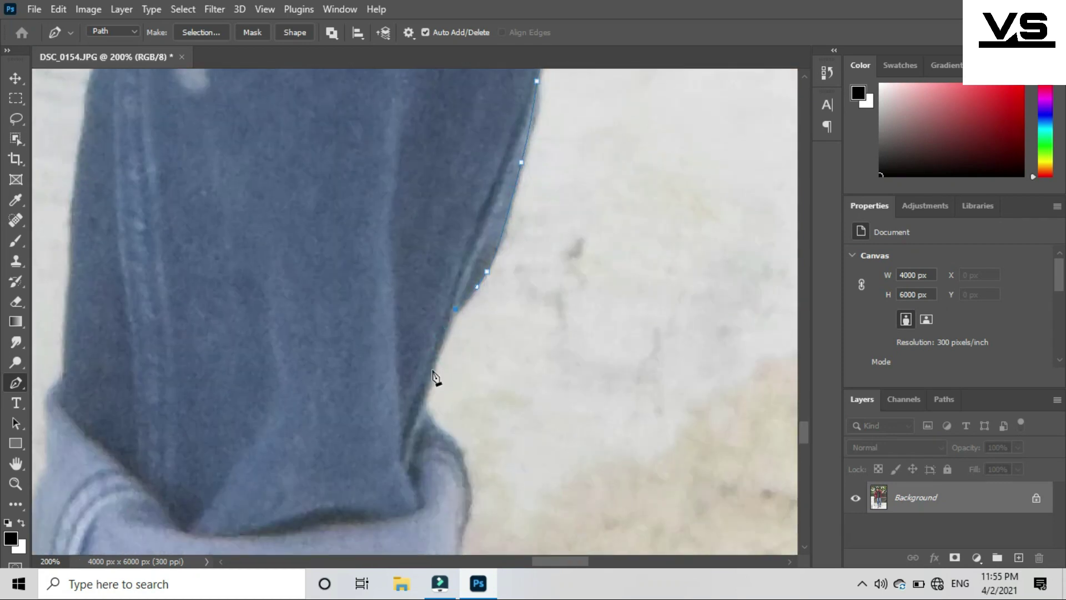
click(423, 351)
scroll(439, 383, down, 2)
click(465, 371)
scroll(470, 400, down, 3)
drag(455, 357, 449, 376)
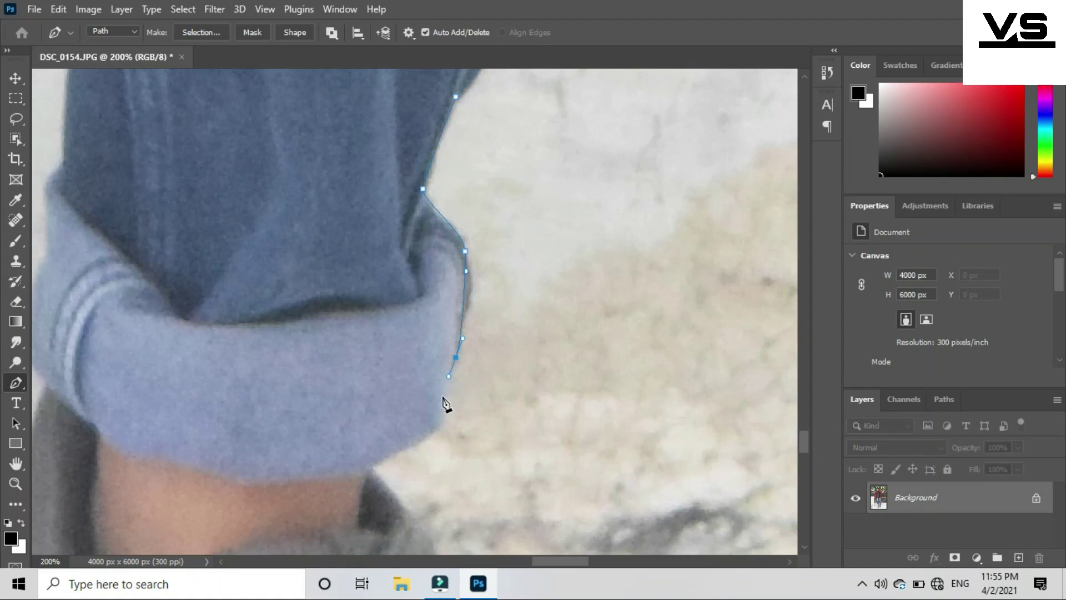
click(444, 423)
scroll(422, 389, down, 3)
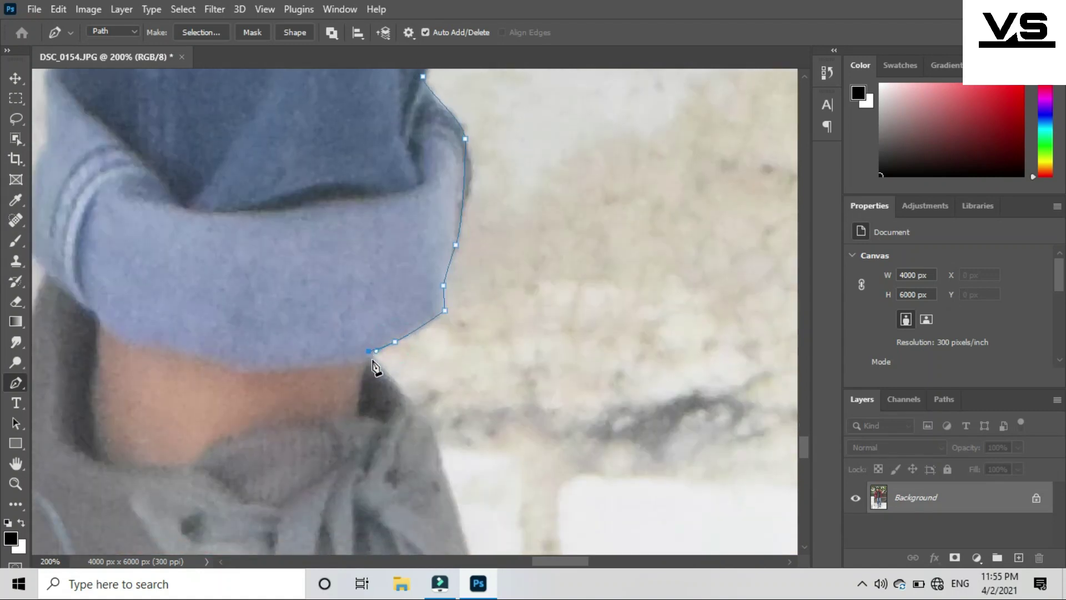
scroll(411, 350, down, 3)
Continue the path down the shoe's outer edge to its toe
click(442, 329)
scroll(466, 361, down, 2)
scroll(500, 383, down, 2)
click(501, 345)
scroll(555, 375, down, 5)
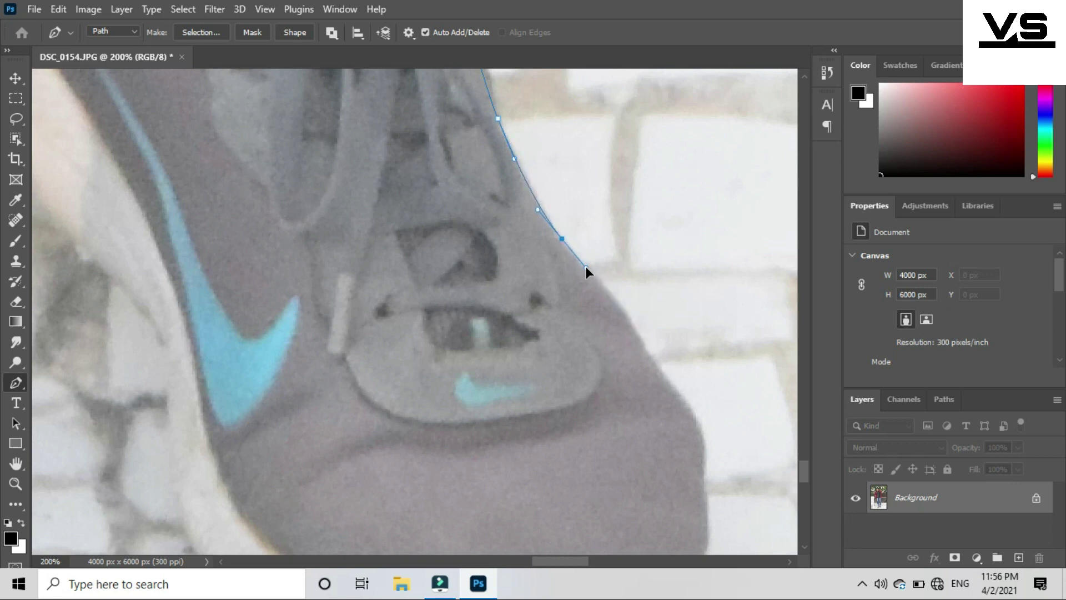
scroll(611, 265, down, 3)
mouse_move(674, 262)
mouse_down()
mouse_move(698, 296)
mouse_move(695, 325)
mouse_up()
scroll(700, 311, down, 1)
scroll(711, 350, down, 1)
click(697, 346)
scroll(688, 344, down, 1)
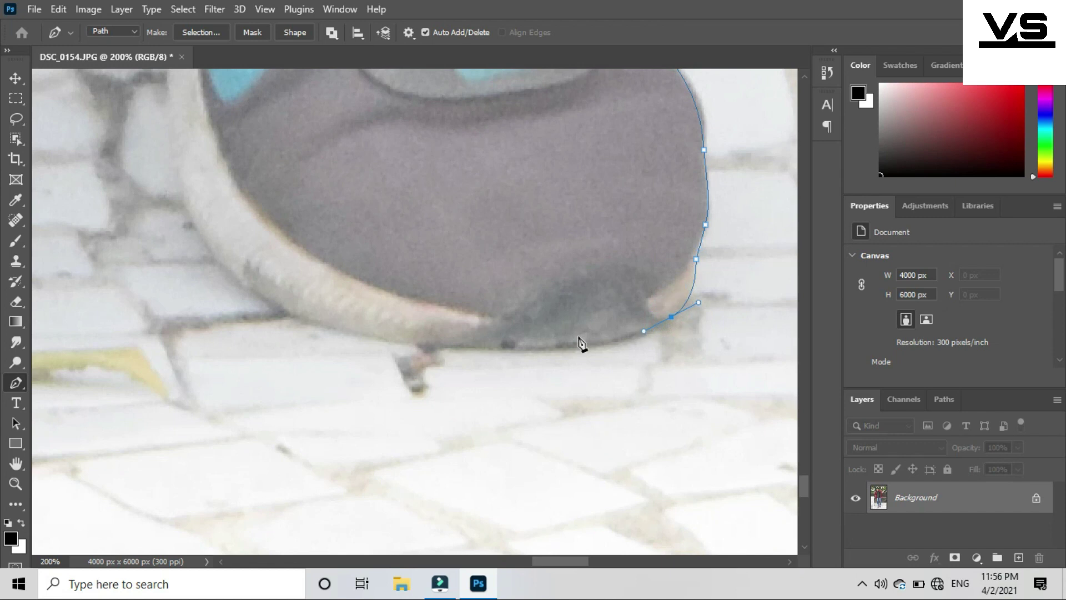
Curve the path along the sole and back up the shoe's inner side
drag(386, 340, 271, 307)
drag(180, 178, 165, 83)
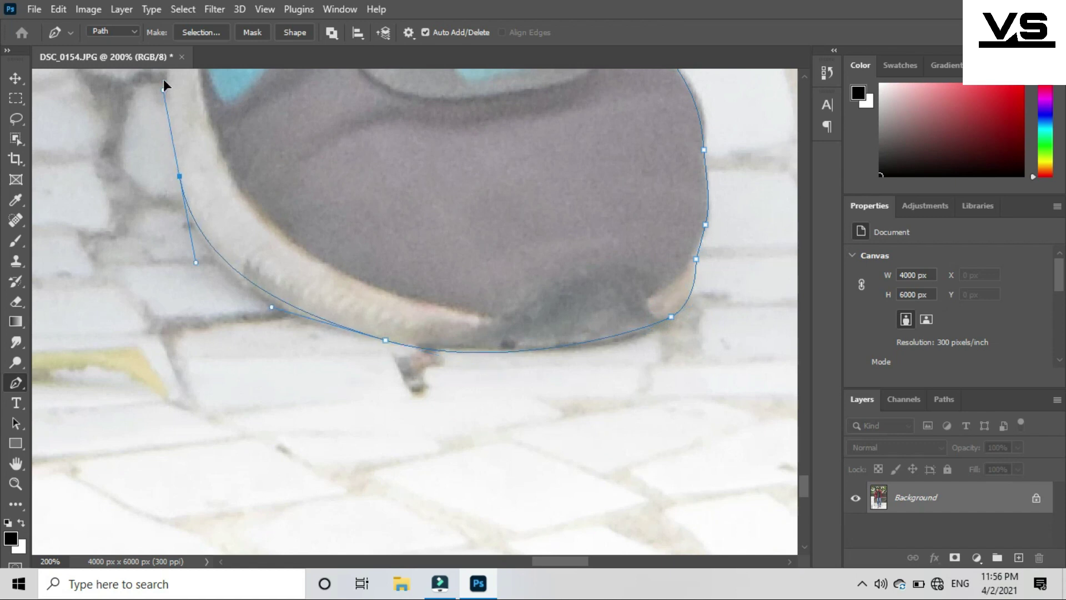
scroll(161, 83, up, 1)
scroll(132, 208, up, 2)
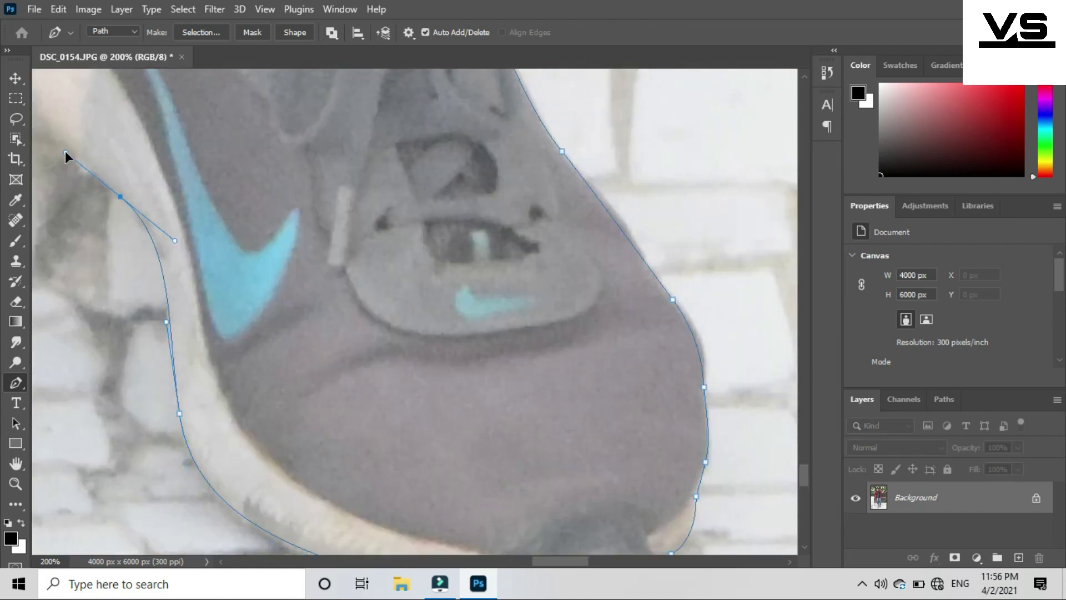
scroll(507, 309, left, 4)
drag(387, 212, 364, 167)
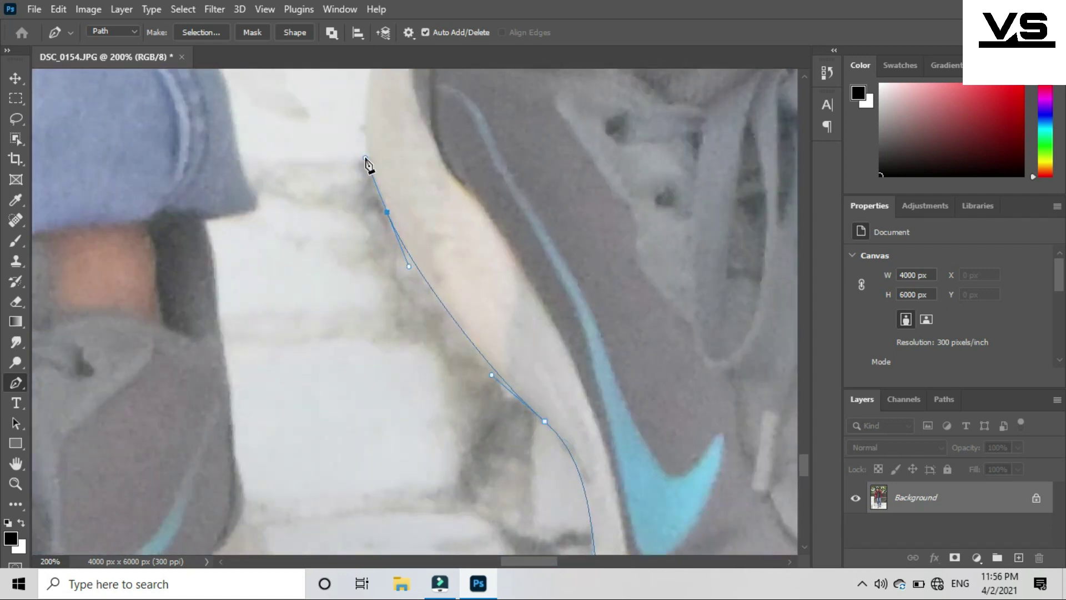
scroll(367, 164, down, 3)
scroll(365, 161, down, 3)
scroll(372, 222, up, 2)
Trace the path up the shoe's inner side to the ankle and along the rolled cuff
scroll(382, 281, up, 2)
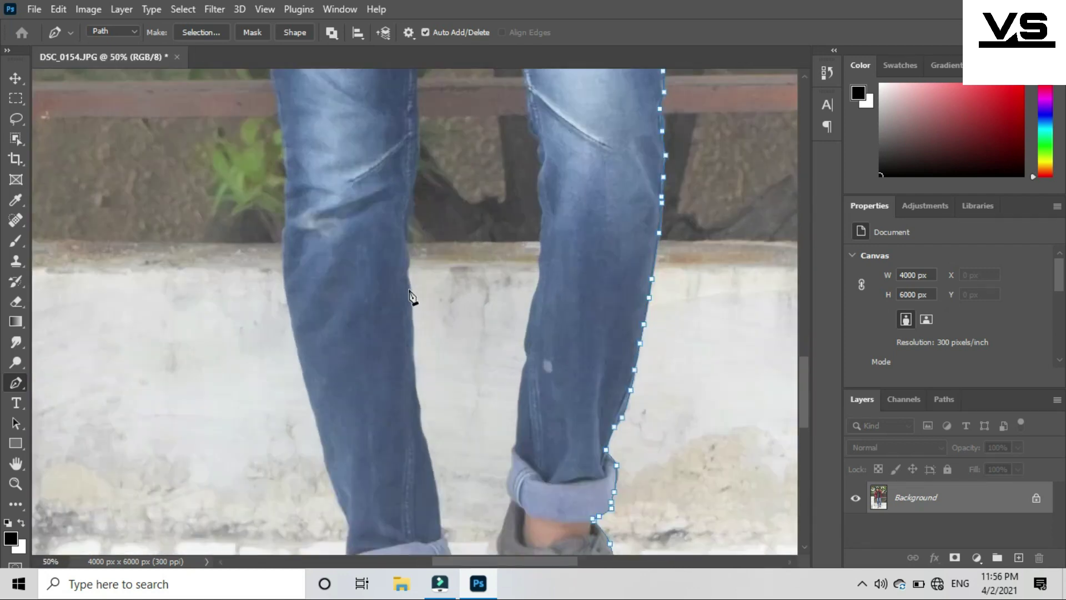
scroll(410, 297, down, 3)
scroll(404, 333, up, 2)
mouse_move(559, 210)
mouse_down()
mouse_move(563, 202)
mouse_move(590, 225)
mouse_up()
scroll(565, 207, up, 2)
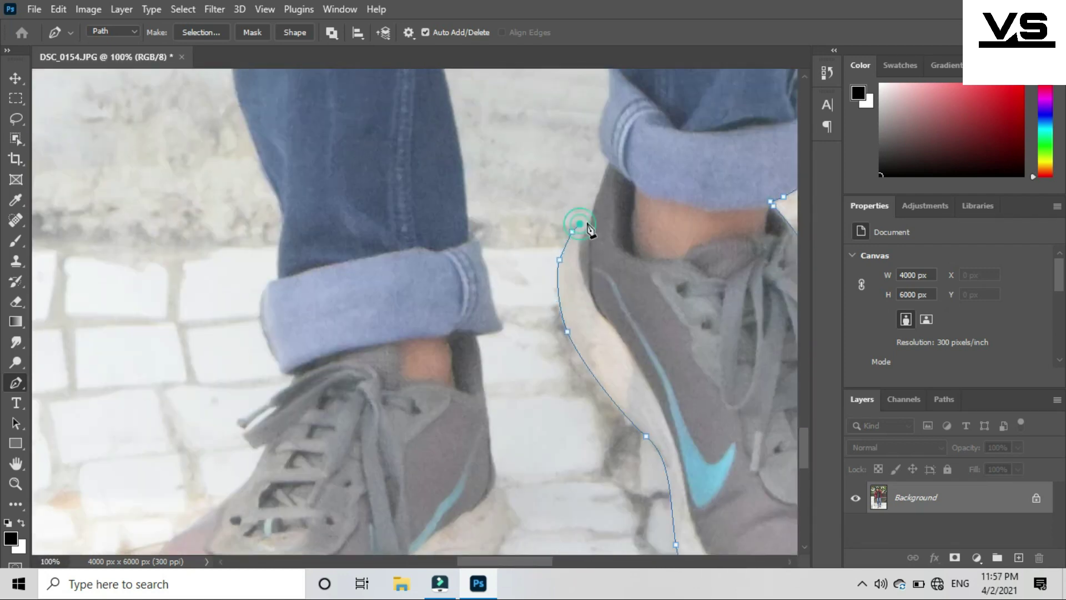
scroll(590, 225, up, 2)
click(597, 254)
click(604, 233)
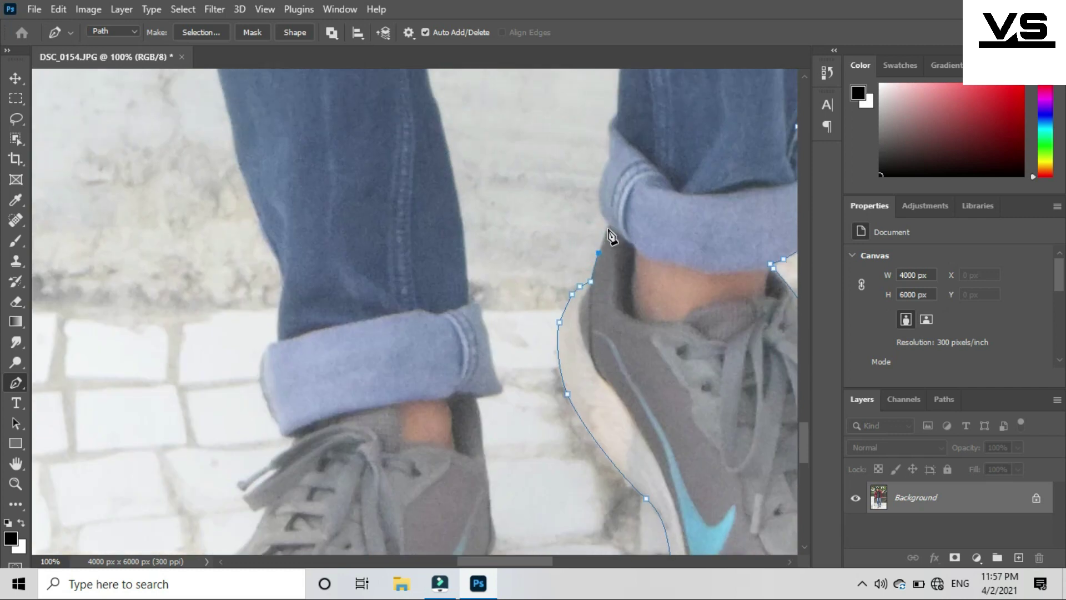
click(606, 162)
click(607, 139)
click(607, 128)
click(611, 118)
click(619, 110)
Extend the path with anchors up the leg's inner edge
scroll(622, 119, up, 2)
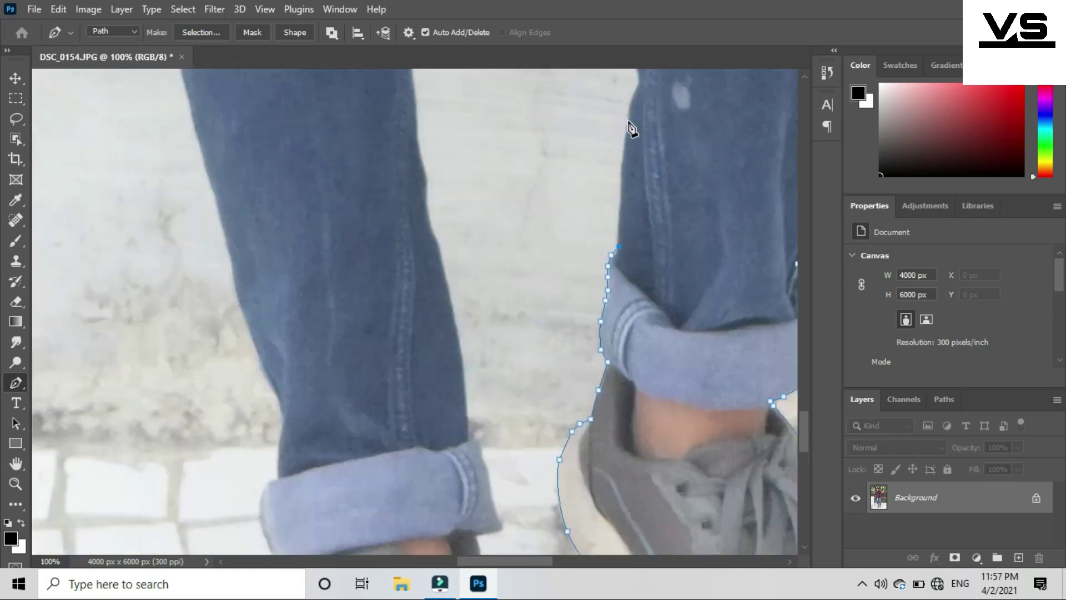
scroll(659, 114, up, 2)
click(645, 134)
scroll(668, 153, up, 2)
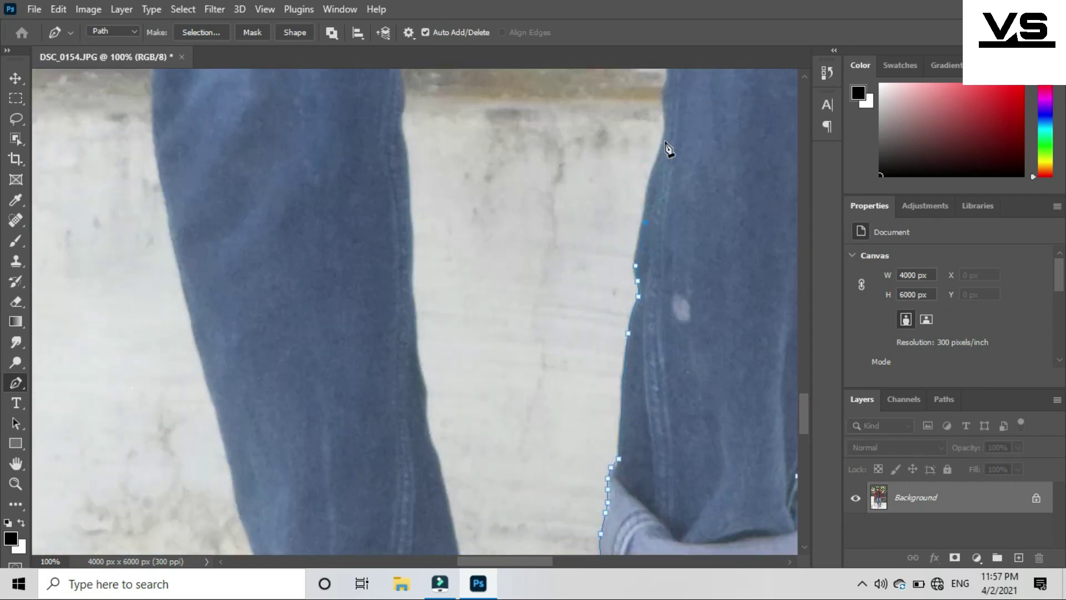
drag(663, 136, 665, 121)
scroll(672, 145, up, 2)
click(667, 125)
scroll(697, 221, up, 2)
click(670, 222)
scroll(663, 223, up, 1)
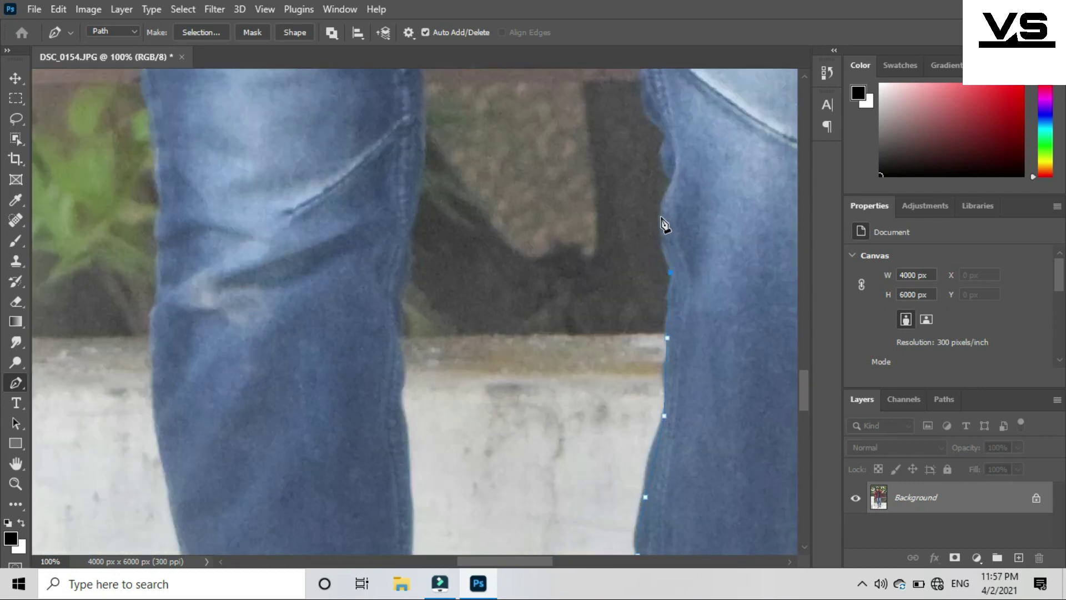
click(674, 179)
scroll(674, 183, up, 1)
scroll(661, 172, up, 1)
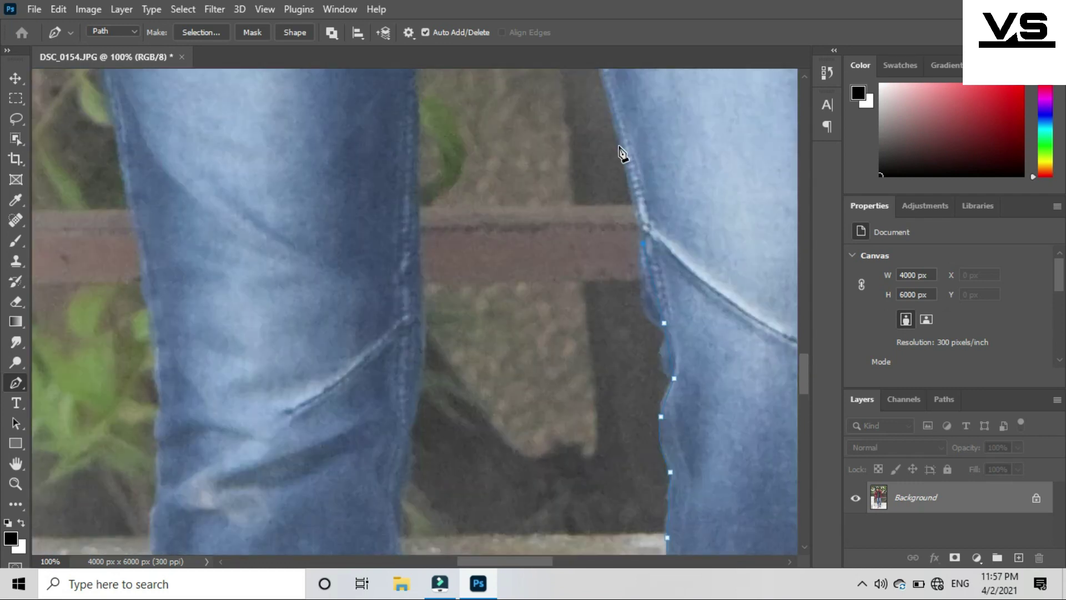
Continue the path past the knee and up the inner seam to the jeans' crotch
click(625, 146)
scroll(626, 146, up, 1)
scroll(624, 146, up, 2)
click(550, 139)
scroll(533, 143, up, 2)
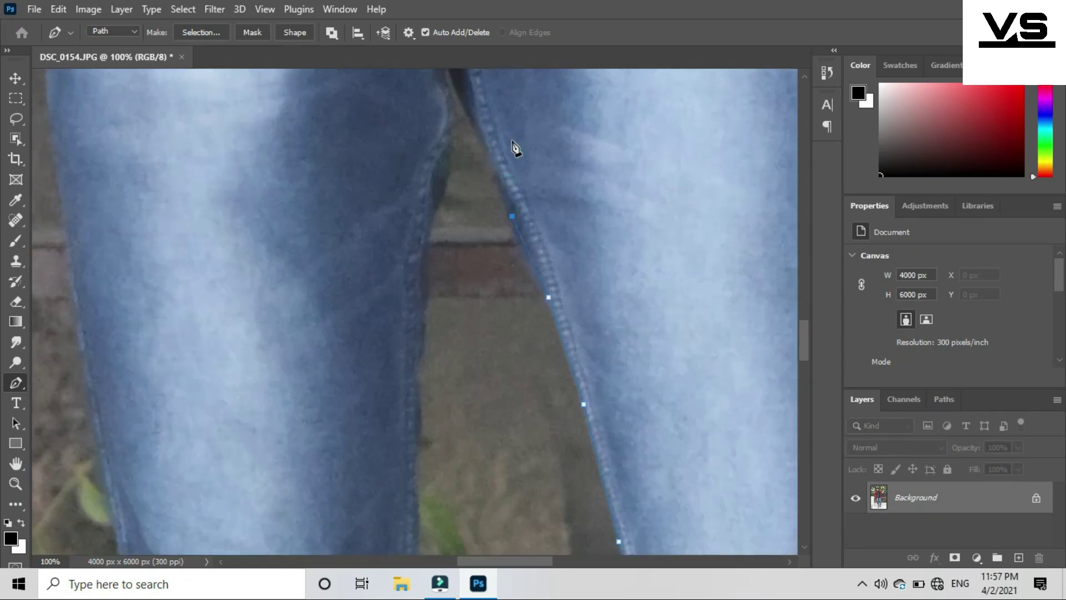
click(483, 146)
scroll(461, 156, up, 1)
click(454, 159)
Start tracing down the other leg's inner seam with a curved anchor
click(447, 133)
scroll(444, 166, down, 1)
drag(448, 182, 443, 215)
scroll(443, 216, down, 1)
click(418, 236)
scroll(421, 228, down, 1)
click(424, 266)
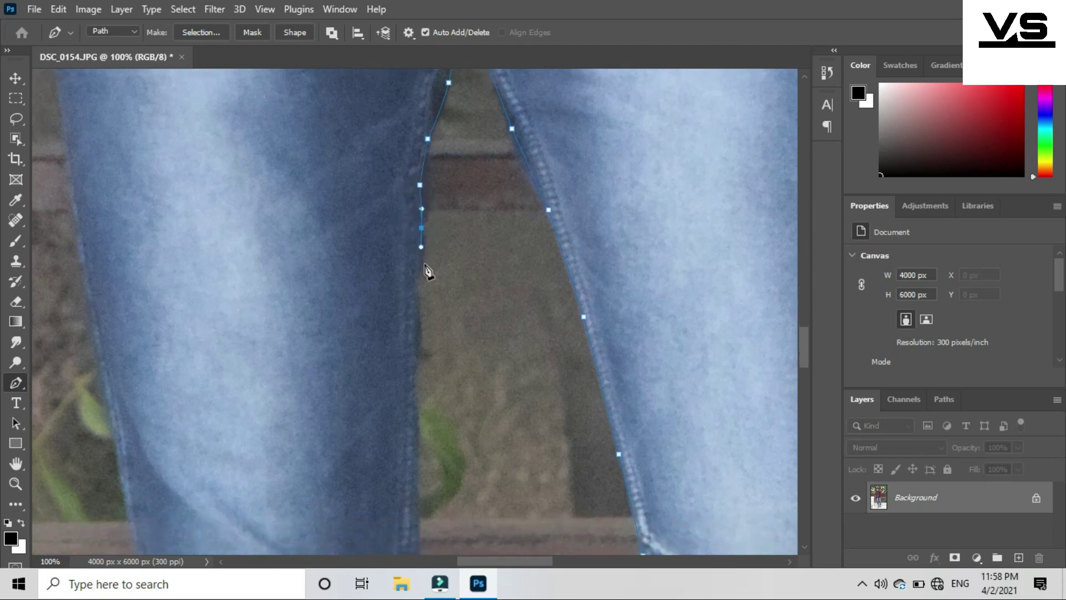
scroll(426, 268, down, 1)
scroll(423, 264, down, 2)
Carry the path down the inner seam past the knee toward the lower leg
click(420, 224)
scroll(420, 234, down, 1)
scroll(421, 250, down, 2)
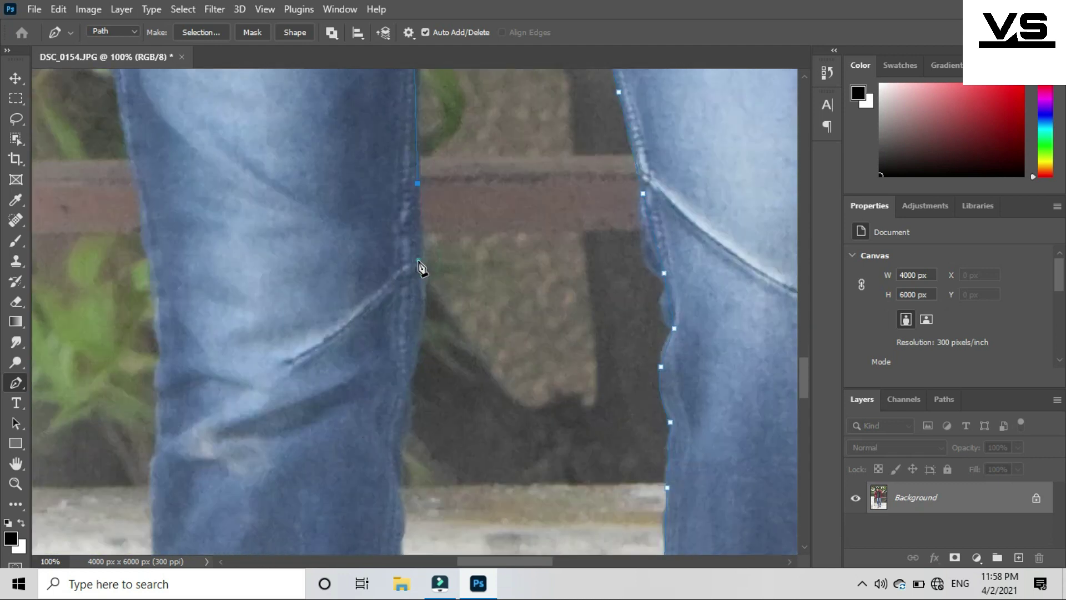
scroll(420, 255, down, 1)
click(421, 251)
scroll(418, 298, down, 2)
click(398, 261)
click(394, 287)
click(401, 341)
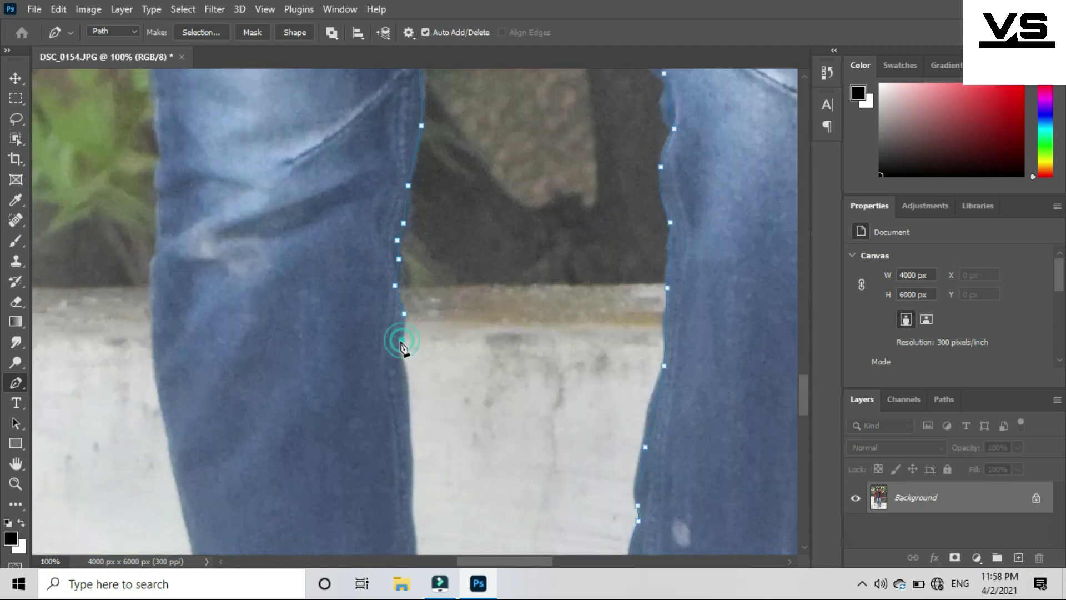
scroll(403, 345, down, 1)
scroll(415, 334, down, 2)
scroll(428, 347, down, 1)
Trace the lower leg edge down to the cuff's corner and just below it
click(428, 348)
scroll(426, 312, down, 1)
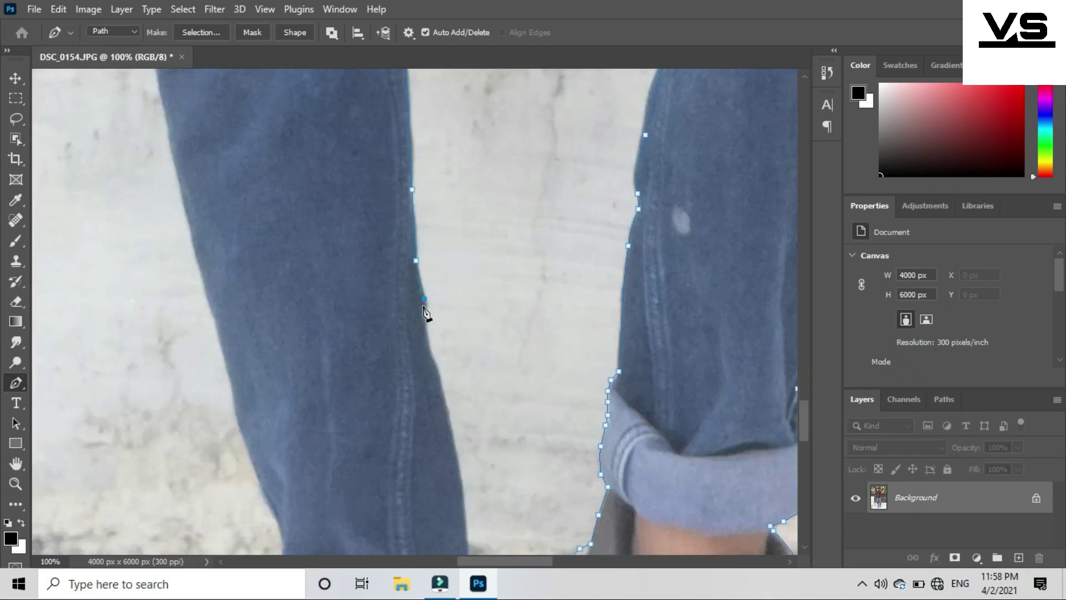
click(424, 311)
scroll(427, 325, down, 1)
scroll(455, 355, down, 1)
click(465, 354)
click(468, 397)
scroll(469, 397, down, 1)
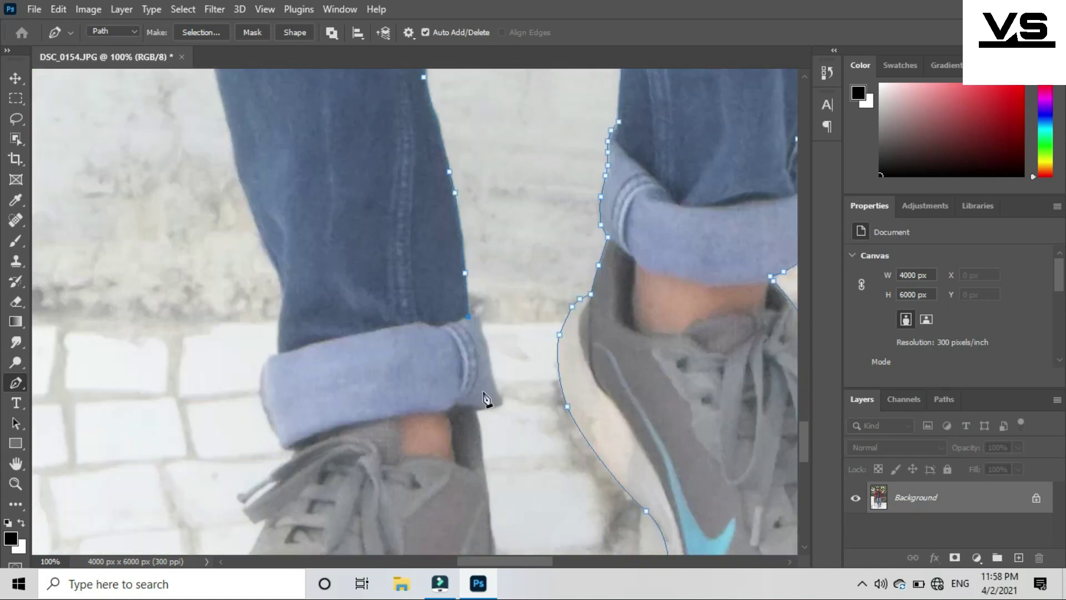
click(500, 398)
click(476, 410)
scroll(477, 396, down, 1)
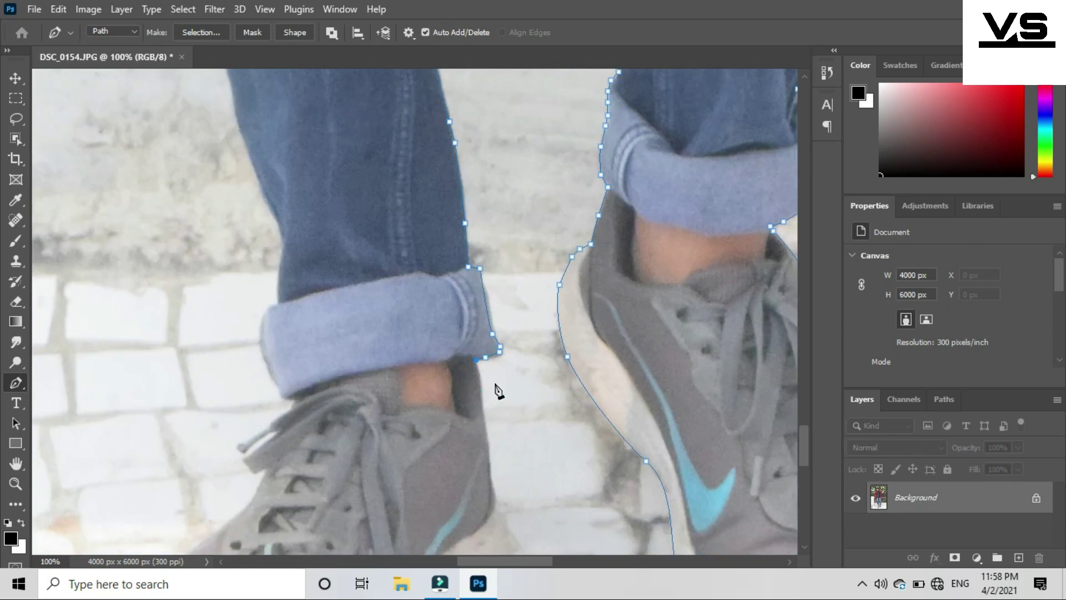
scroll(496, 385, down, 1)
Outline the left shoe's heel and sole, ending with a curved anchor at the toe
click(487, 361)
scroll(497, 364, down, 2)
scroll(500, 350, down, 1)
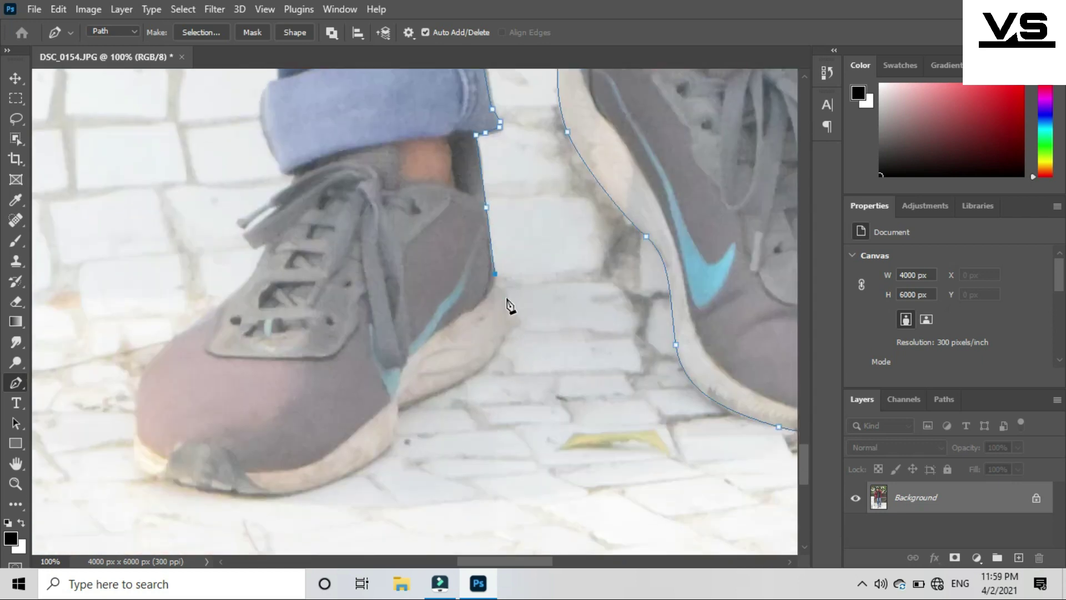
drag(506, 298, 509, 305)
scroll(497, 319, down, 1)
click(471, 336)
click(425, 360)
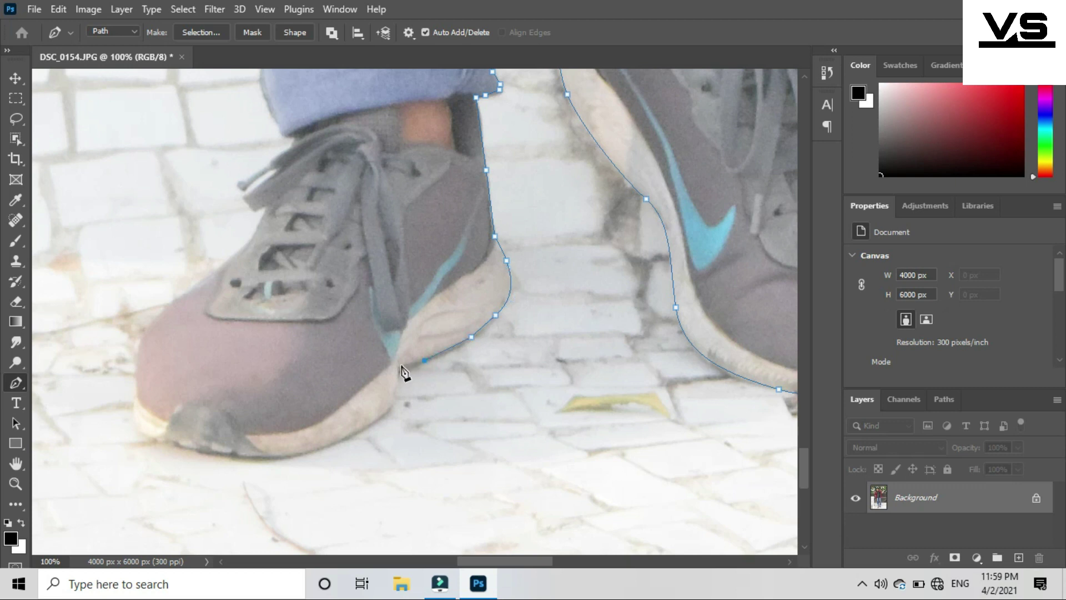
scroll(399, 367, down, 3)
drag(350, 298, 300, 320)
mouse_move(168, 301)
mouse_down()
mouse_move(121, 272)
mouse_move(132, 279)
mouse_up()
Trace the pen path up the front of the left shoe's toe and along the laces
scroll(135, 255, up, 2)
click(136, 243)
click(162, 197)
scroll(178, 183, up, 3)
click(227, 183)
click(239, 176)
click(242, 124)
click(276, 98)
scroll(276, 98, up, 5)
Continue the path around the jeans cuff and just past it
click(288, 211)
click(283, 194)
drag(261, 144, 266, 136)
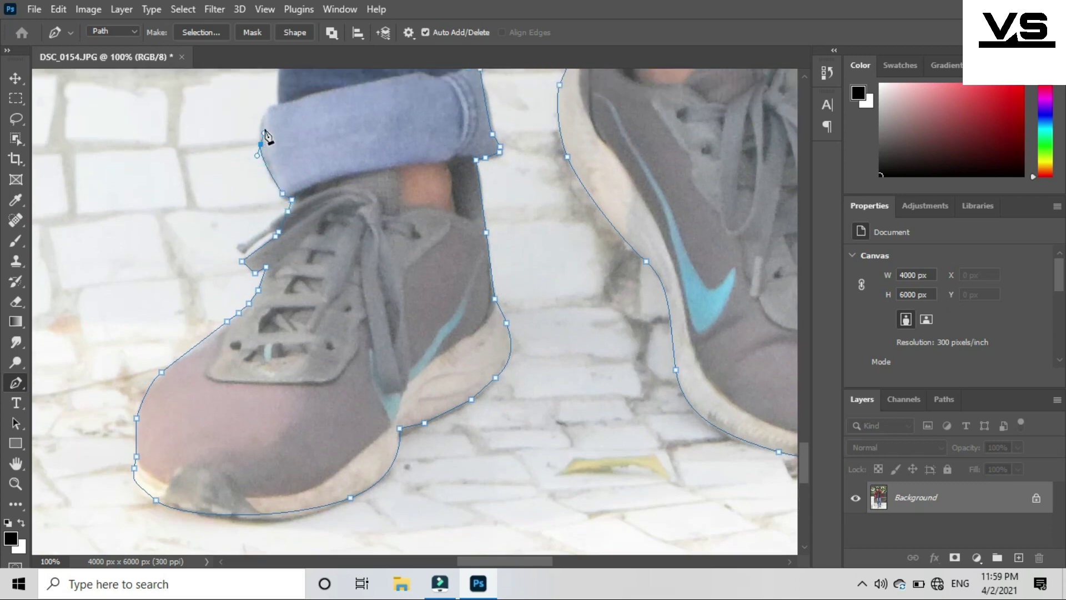
scroll(277, 127, up, 1)
scroll(281, 148, up, 1)
click(276, 139)
scroll(279, 147, up, 4)
click(287, 188)
scroll(266, 139, up, 2)
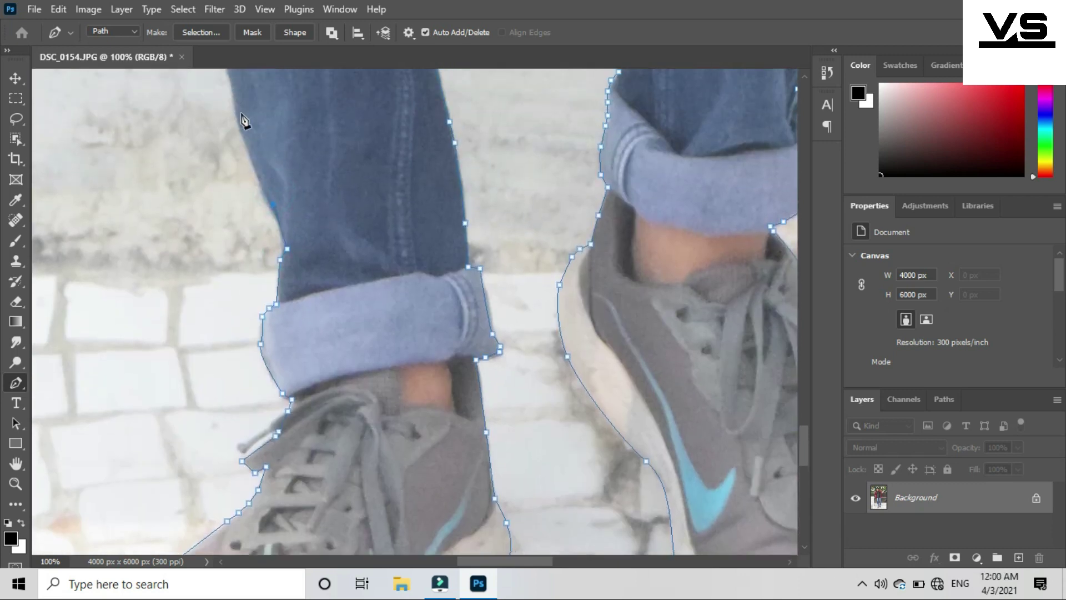
scroll(229, 83, up, 3)
Add anchors up the lower edge of the left jeans leg
click(202, 143)
scroll(178, 131, up, 3)
scroll(158, 133, up, 4)
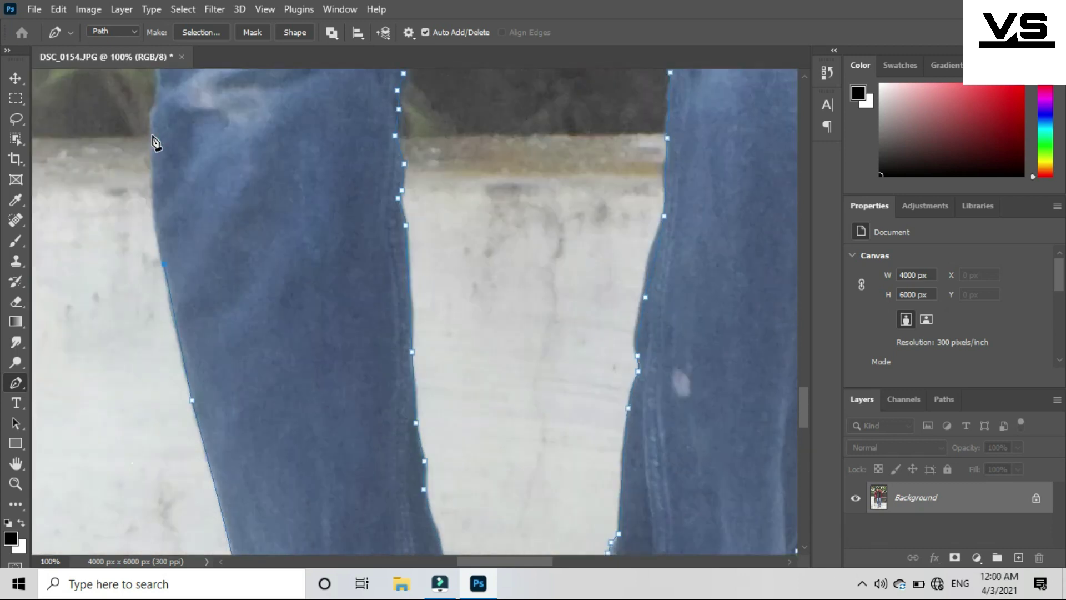
click(155, 139)
scroll(156, 147, up, 3)
click(158, 157)
scroll(159, 107, up, 3)
click(143, 102)
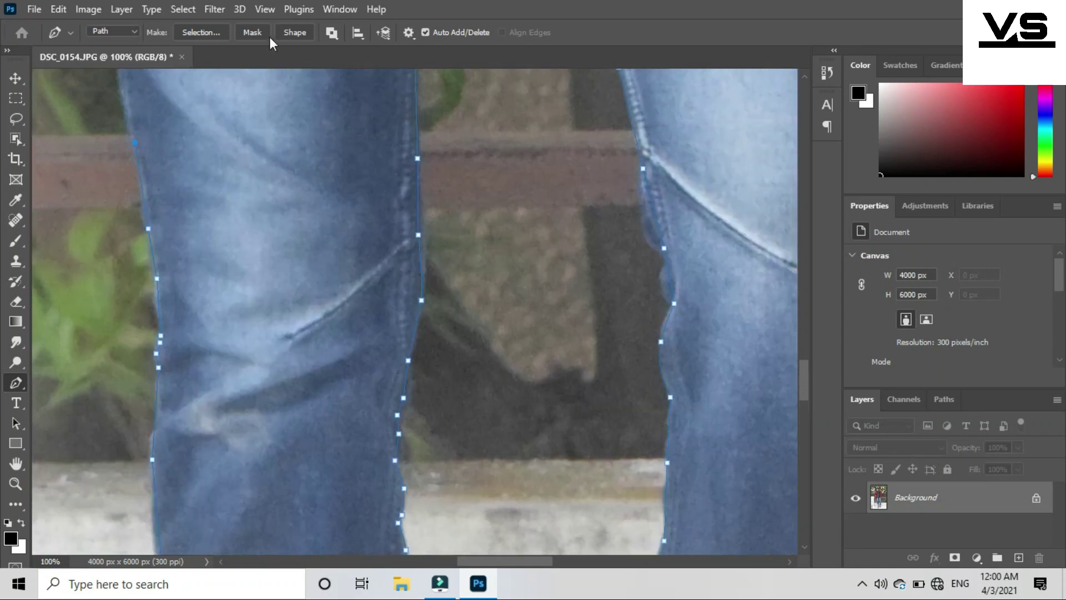
scroll(133, 99, up, 3)
Extend the path up the left leg edge to the upper thigh
click(115, 88)
scroll(114, 75, up, 2)
scroll(100, 95, up, 3)
click(76, 99)
scroll(72, 99, up, 2)
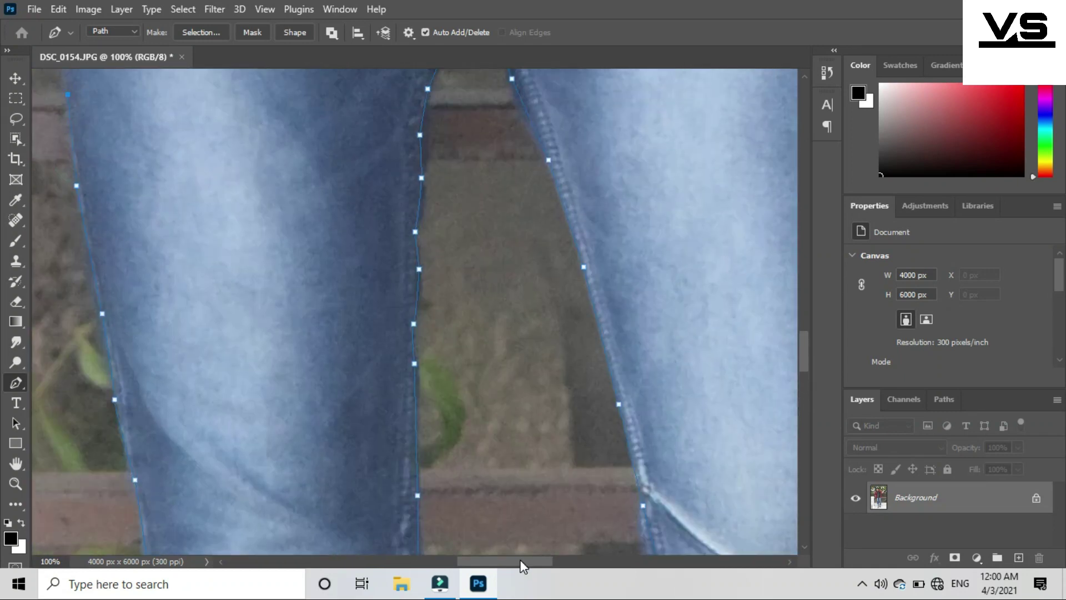
scroll(173, 131, up, 3)
click(165, 131)
scroll(379, 183, up, 3)
scroll(480, 551, left, 3)
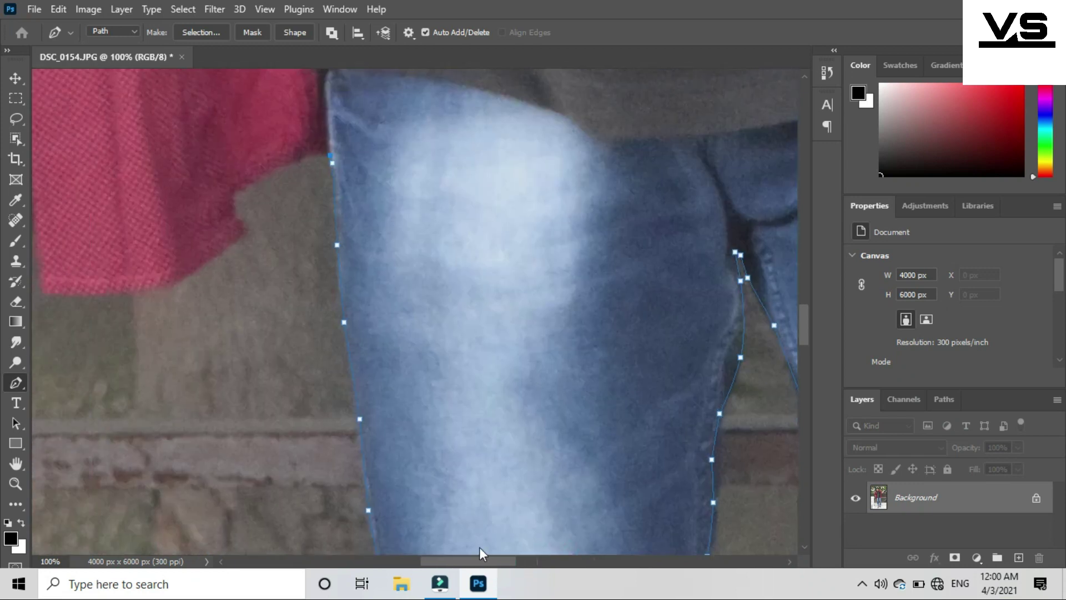
scroll(479, 548, left, 2)
Outline the red shirt's hem up to its lower corner
click(346, 206)
click(351, 224)
click(358, 232)
click(303, 274)
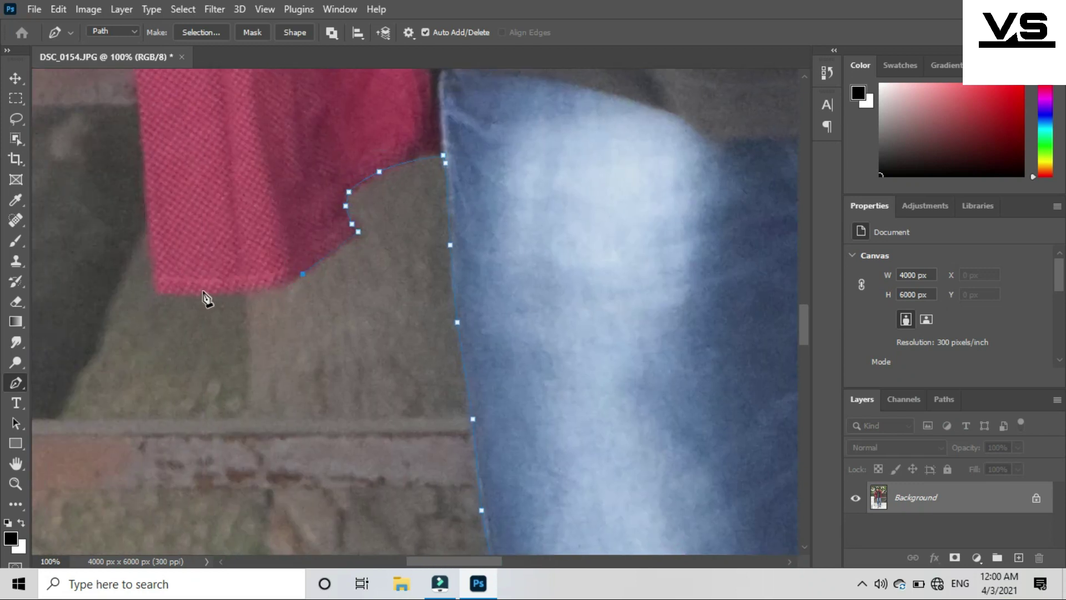
Trace the shirt's left edge upward toward the sleeve
click(144, 201)
scroll(151, 193, up, 1)
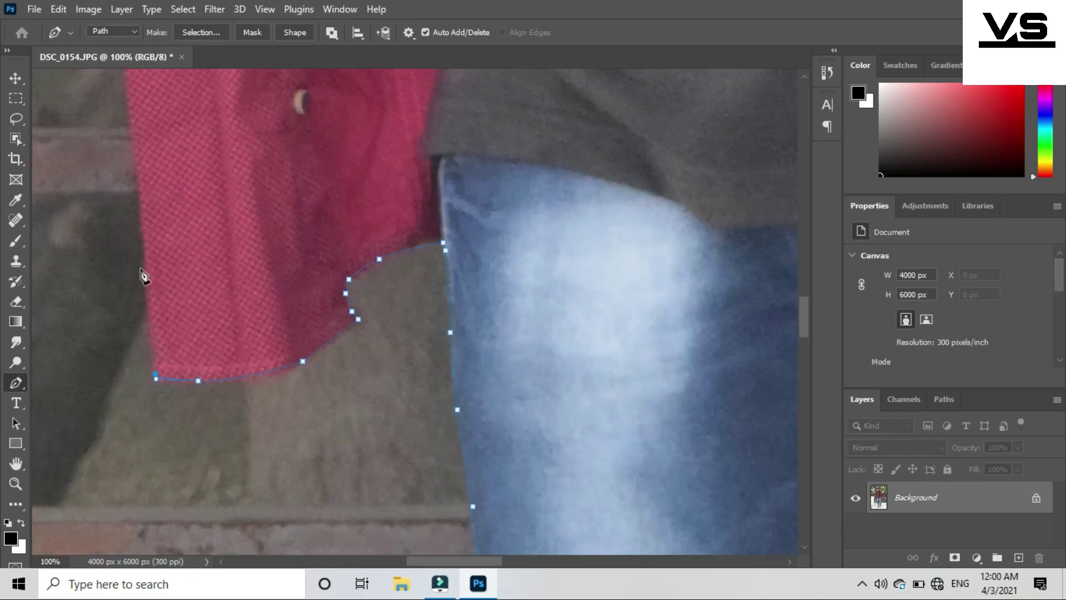
click(144, 241)
scroll(139, 233, up, 1)
scroll(118, 96, up, 1)
click(111, 95)
scroll(112, 95, up, 2)
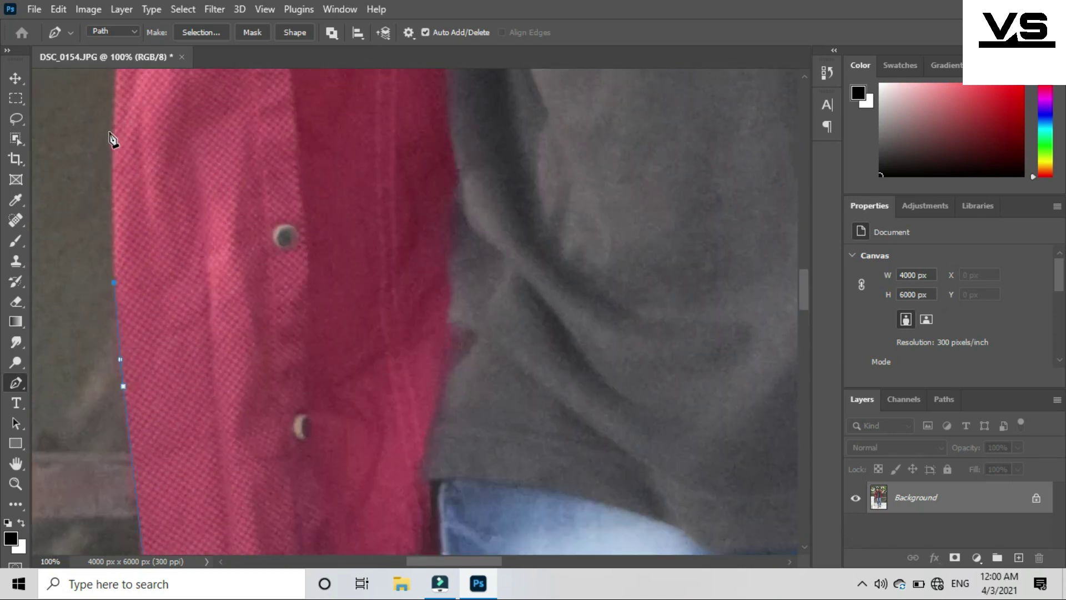
scroll(119, 100, up, 1)
scroll(128, 100, up, 1)
click(137, 102)
scroll(147, 108, up, 2)
click(142, 90)
Add a curved anchor under the sleeve and outline the rolled sleeve up to the arm
drag(99, 129, 87, 137)
scroll(233, 209, left, 2)
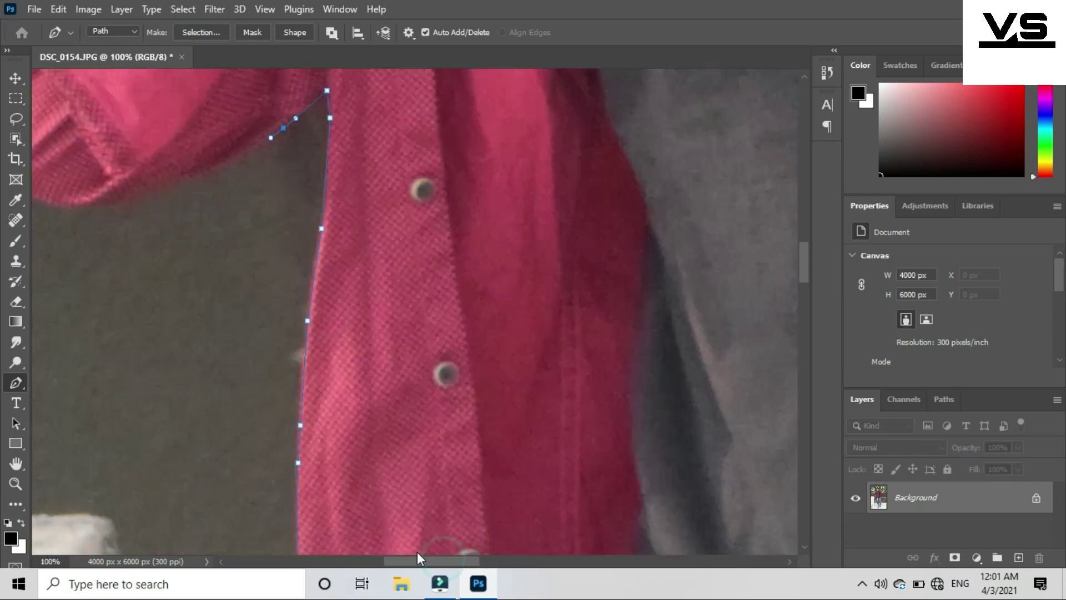
scroll(234, 208, left, 2)
drag(250, 205, 246, 207)
scroll(186, 180, up, 1)
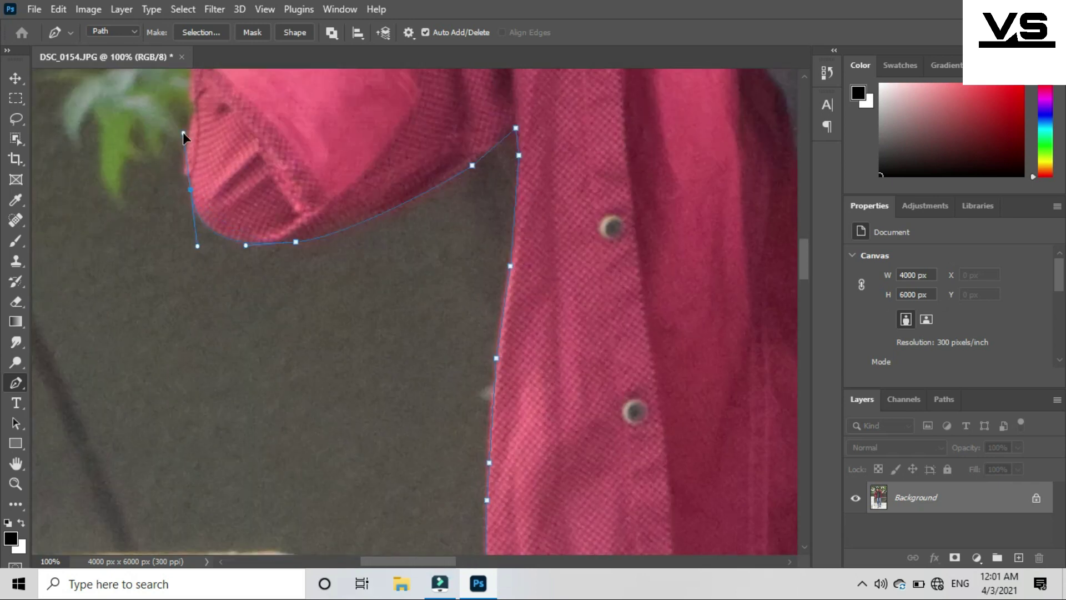
scroll(183, 133, up, 1)
scroll(195, 158, up, 1)
scroll(214, 181, up, 3)
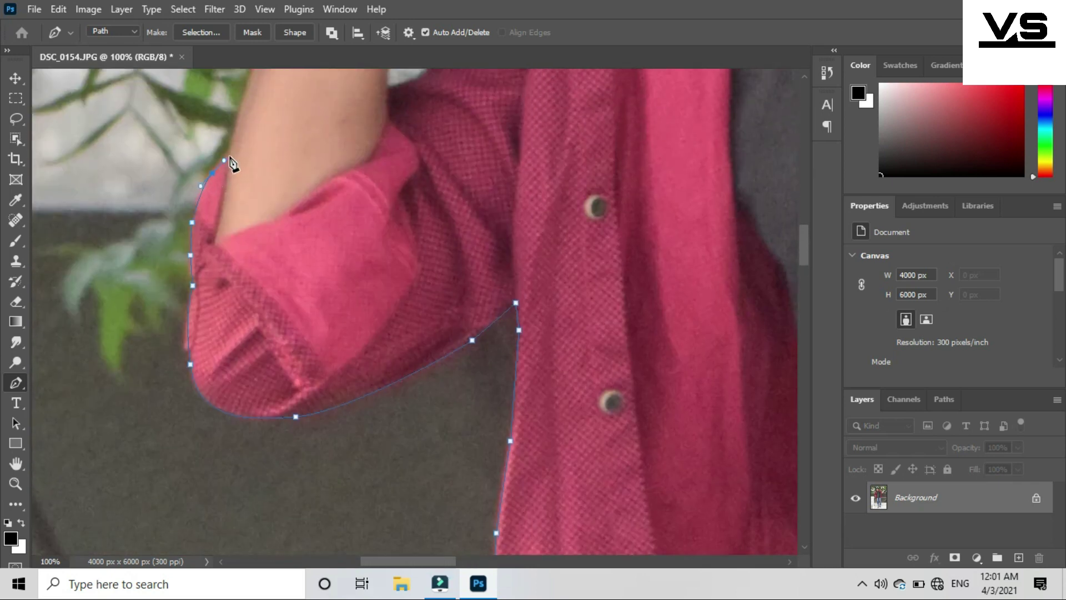
scroll(233, 164, up, 3)
click(255, 170)
scroll(276, 119, up, 2)
click(289, 139)
Trace the forearm edge past the watch strap to the wrist
click(308, 99)
scroll(309, 111, up, 1)
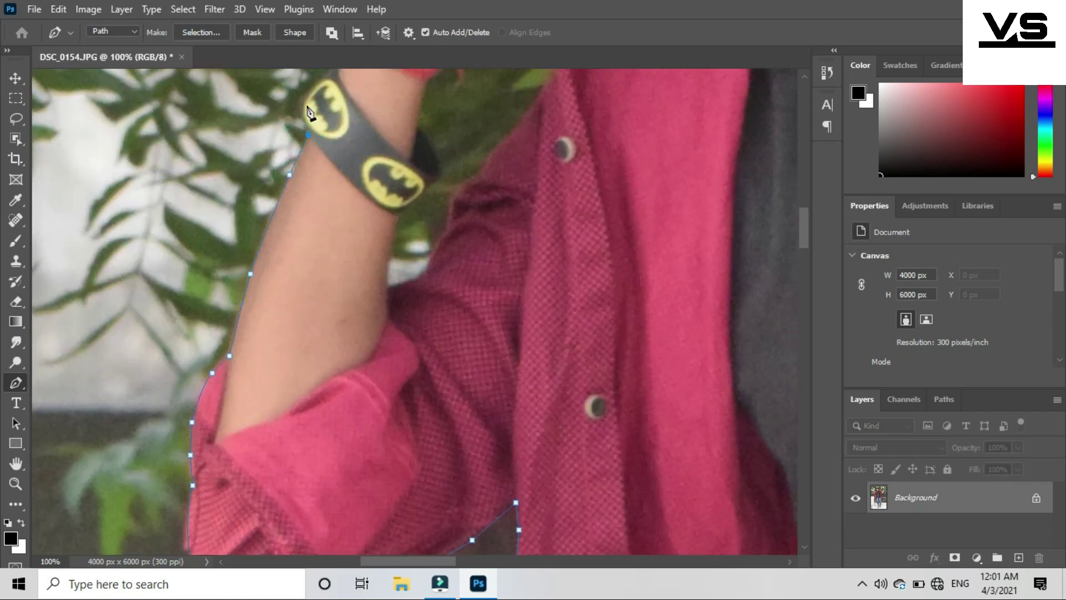
scroll(310, 111, up, 2)
click(299, 188)
click(319, 168)
click(337, 149)
click(341, 141)
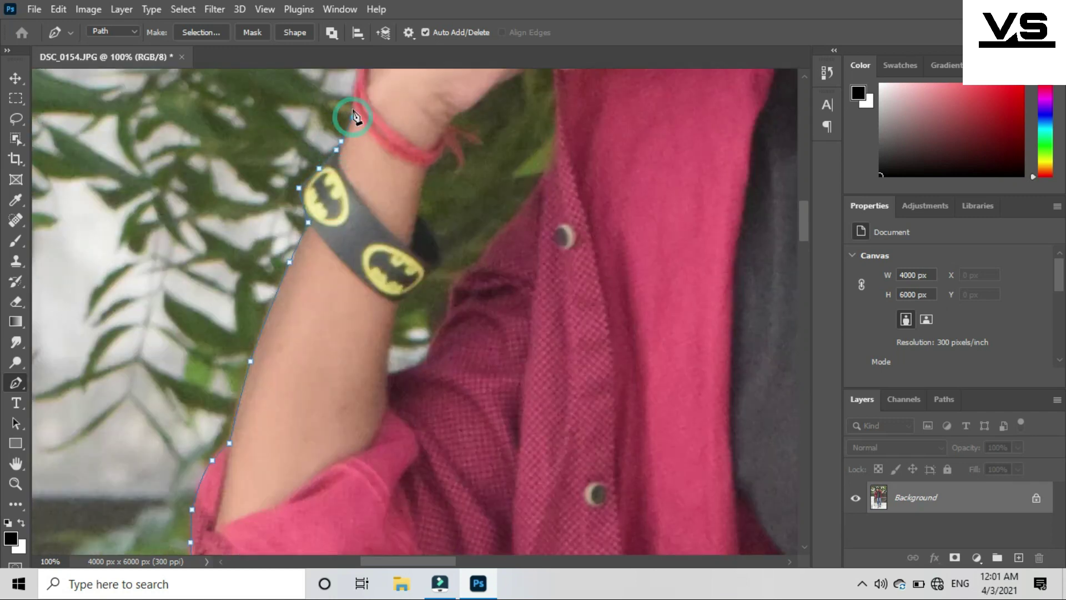
scroll(353, 114, up, 3)
click(353, 213)
scroll(376, 201, up, 1)
Outline the top of the hand across the knuckles and fingers
click(433, 166)
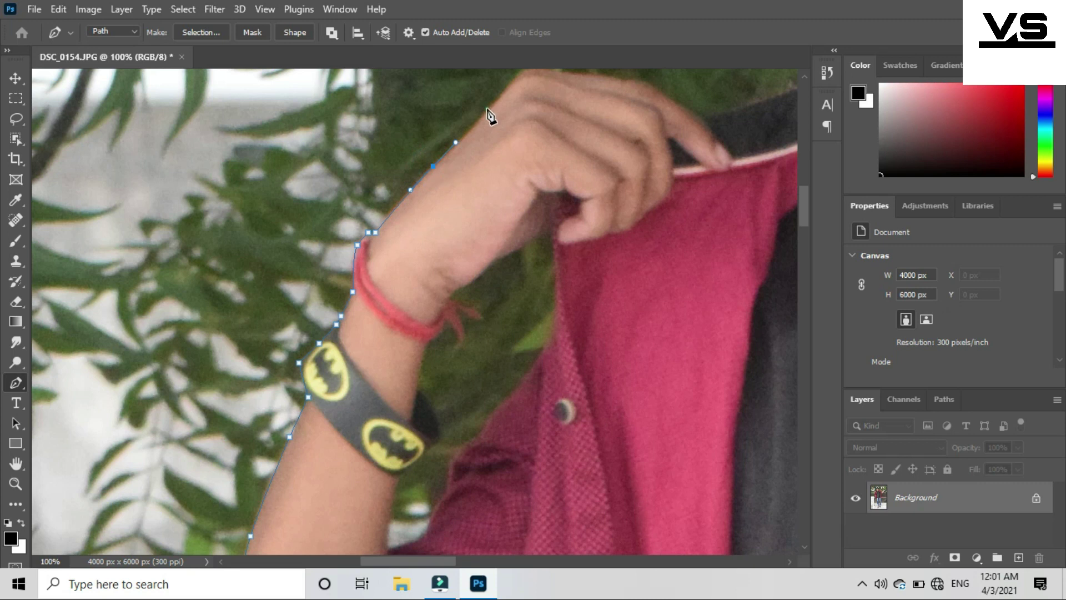
scroll(490, 117, up, 1)
click(486, 159)
click(518, 123)
click(552, 120)
click(592, 126)
click(627, 128)
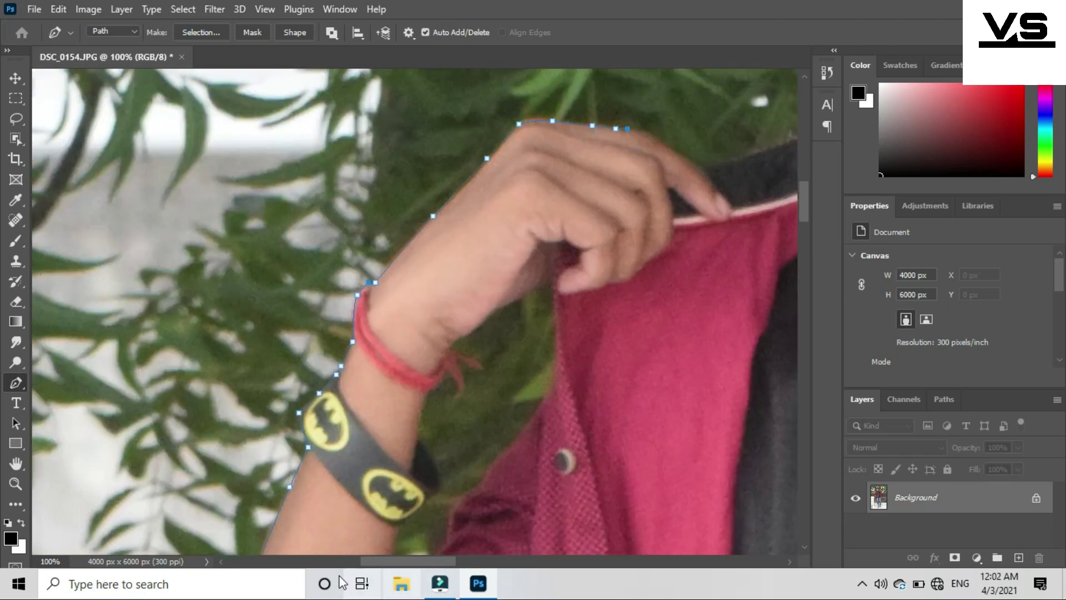
scroll(488, 291, up, 1)
scroll(489, 291, right, 3)
Trace the fingertip and along the collar to where it meets the neck
click(482, 220)
click(499, 230)
click(550, 215)
click(591, 203)
click(631, 181)
Zoom in and outline the jaw up to the earlobe
key(ctrl+plus)
scroll(508, 532, up, 2)
scroll(508, 532, right, 8)
click(332, 147)
click(319, 115)
scroll(320, 166, up, 1)
scroll(319, 170, up, 1)
click(279, 185)
click(252, 128)
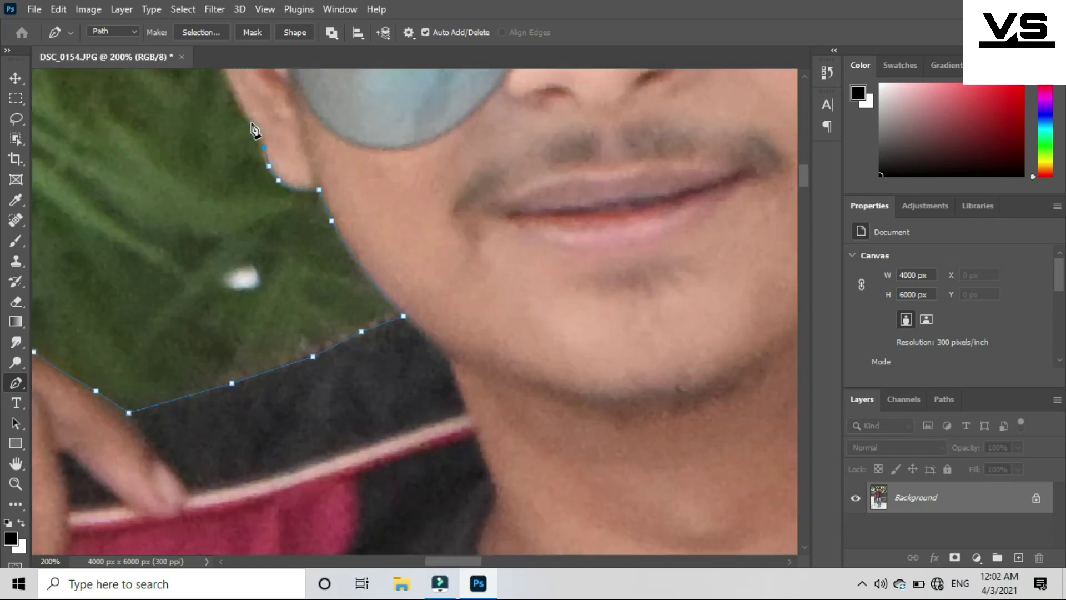
click(224, 68)
Continue the path up the ear edge to where it meets the hair
scroll(218, 119, up, 3)
click(208, 245)
click(198, 205)
scroll(192, 169, up, 2)
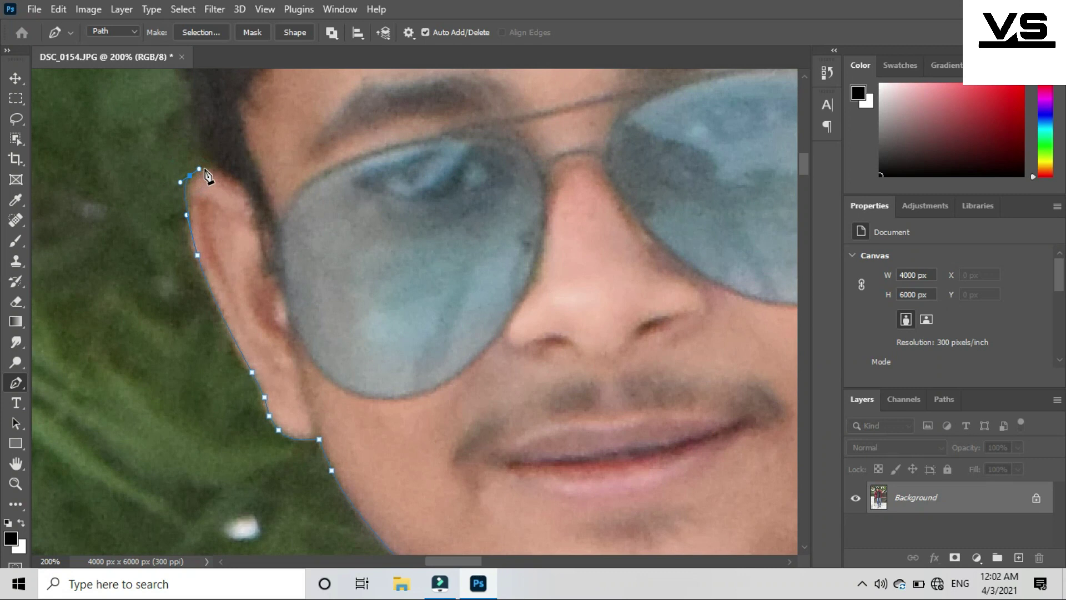
scroll(191, 173, up, 5)
click(109, 203)
scroll(102, 135, down, 1)
scroll(253, 292, up, 3)
Arc the path over the top of the hair and down to above the right ear
click(251, 285)
click(303, 186)
click(352, 153)
click(424, 130)
click(515, 104)
click(646, 96)
click(774, 246)
click(724, 321)
click(690, 352)
scroll(694, 355, down, 3)
click(689, 321)
Zoom in and trace the Pen path around the man's ear down to the lobe
scroll(694, 328, down, 3)
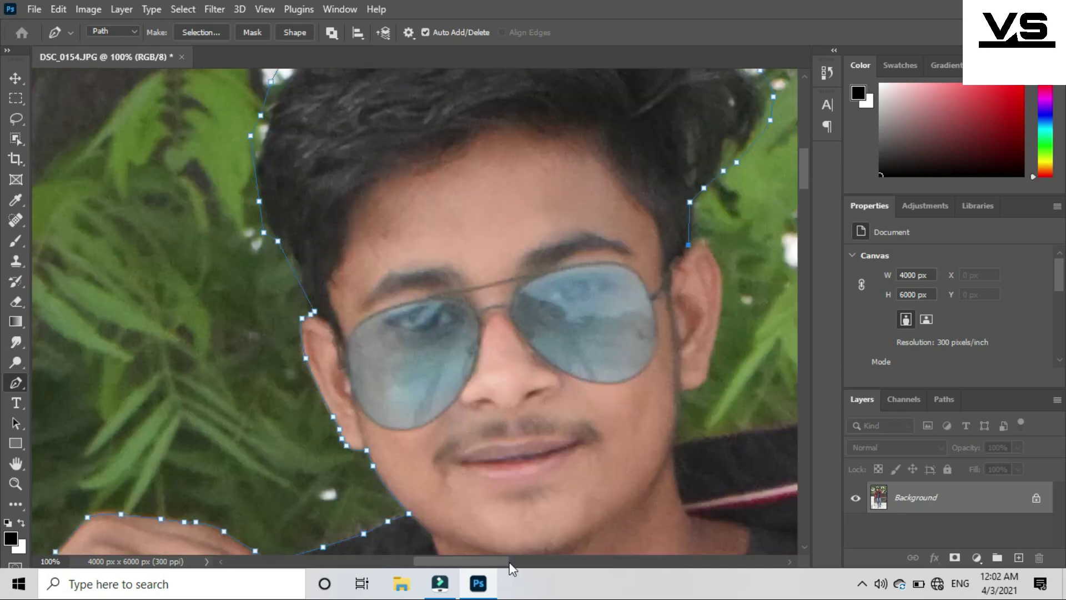
key(ctrl+plus)
key(ctrl+plus)
drag(558, 558, 523, 559)
click(391, 103)
click(434, 158)
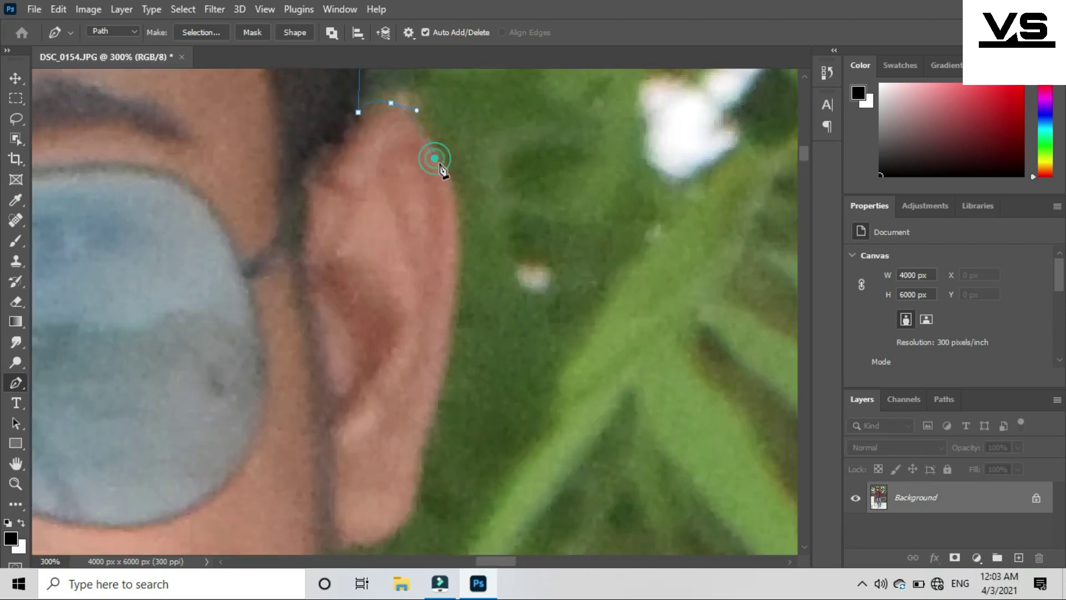
scroll(452, 223, down, 1)
click(458, 185)
scroll(452, 242, down, 2)
click(433, 290)
click(422, 346)
Continue the path down the neck and along the dark collar edge
scroll(334, 444, down, 2)
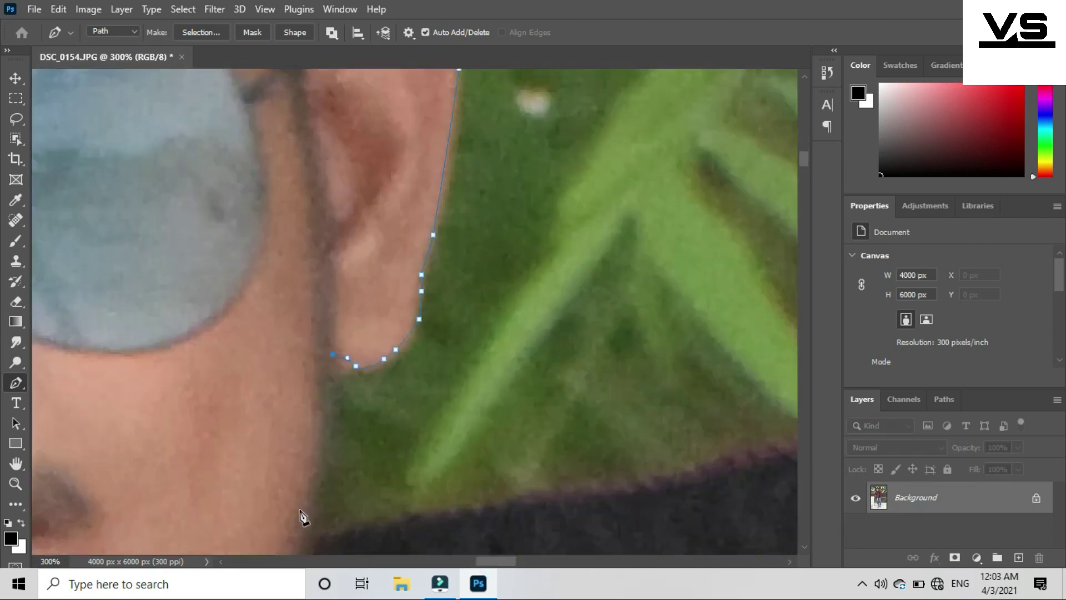
scroll(300, 512, down, 4)
click(317, 361)
click(314, 433)
click(483, 407)
click(752, 344)
drag(515, 561, 535, 572)
Trace the path around the finger, over the knuckles and across the hand
click(511, 304)
scroll(552, 300, up, 1)
click(614, 314)
scroll(615, 314, right, 8)
click(201, 321)
click(259, 237)
click(301, 181)
click(316, 174)
click(349, 160)
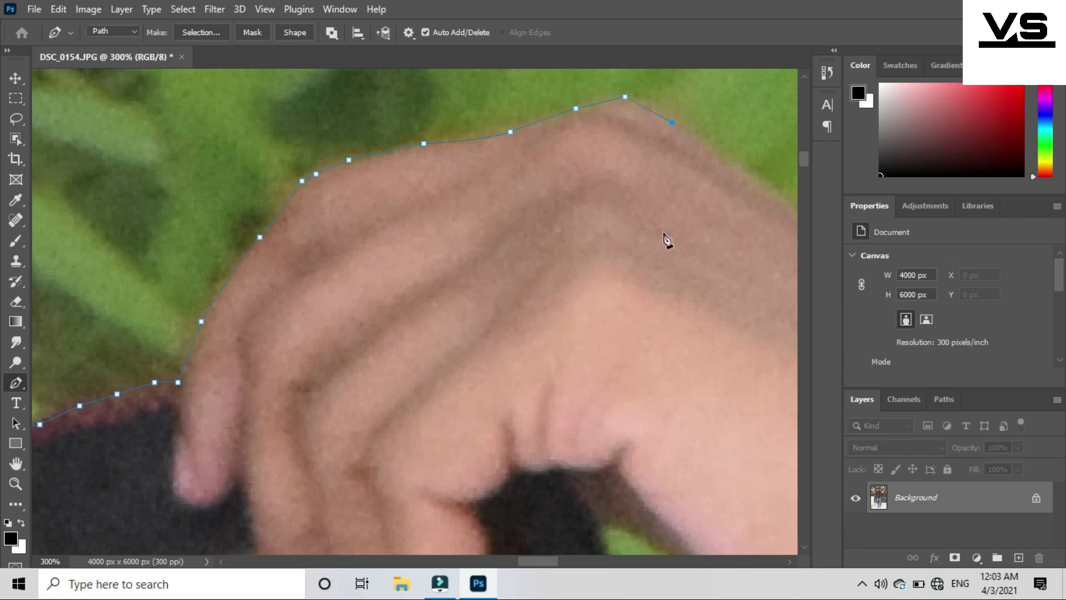
Extend the path down the edge of the other arm
scroll(666, 239, right, 8)
scroll(644, 402, right, 4)
click(488, 353)
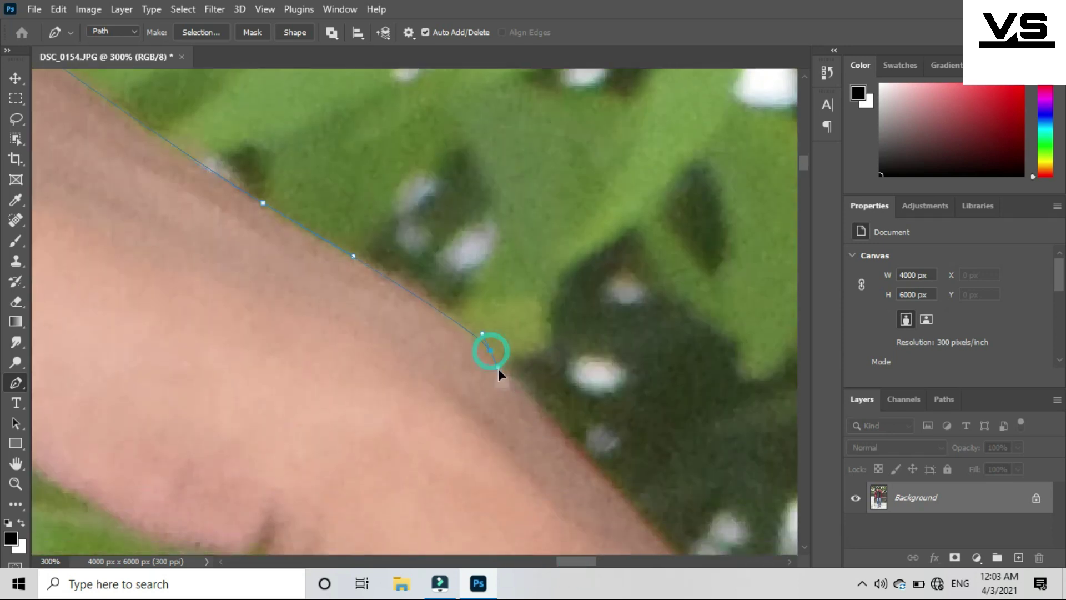
scroll(519, 492, down, 3)
scroll(519, 493, right, 6)
click(410, 386)
scroll(559, 450, down, 3)
click(559, 449)
scroll(707, 445, down, 4)
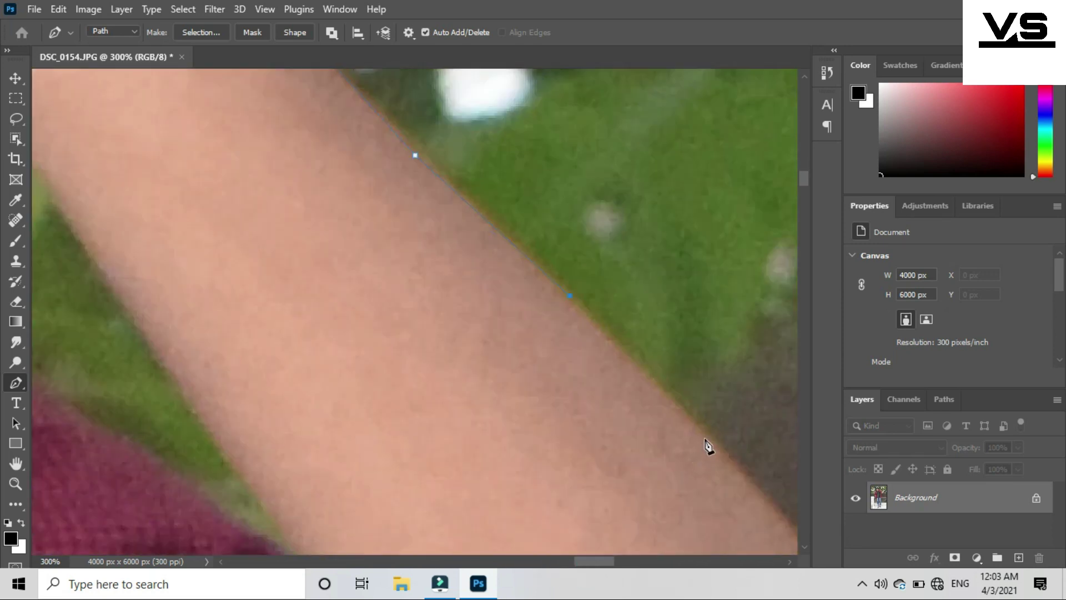
scroll(578, 557, right, 3)
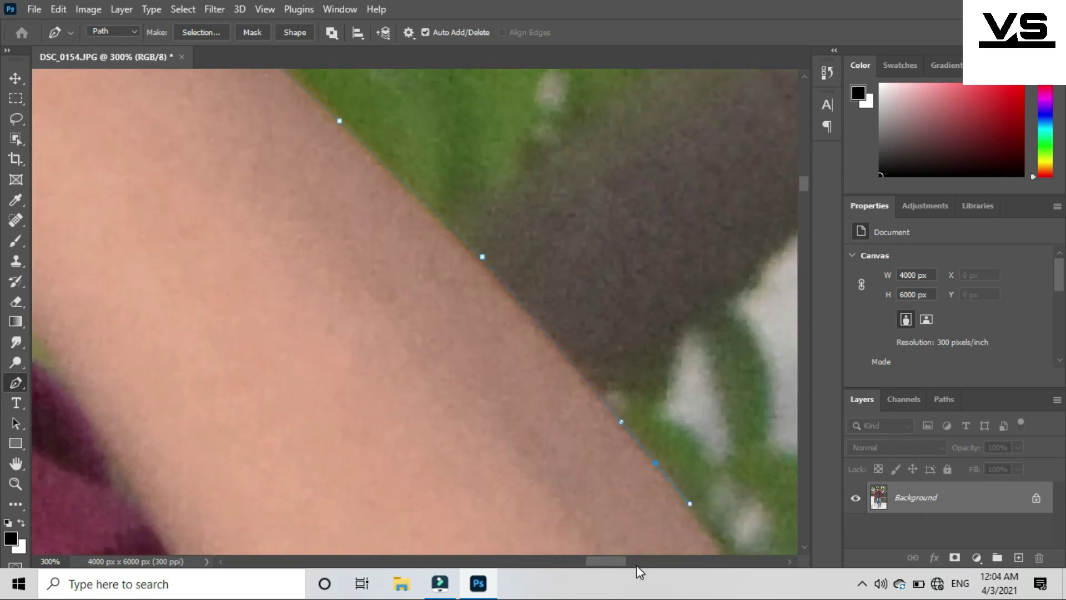
scroll(623, 528, down, 5)
scroll(635, 481, down, 2)
Trace the path around the shirt sleeve where it meets the arm
click(293, 430)
click(327, 451)
scroll(326, 446, down, 3)
click(356, 425)
scroll(367, 407, down, 2)
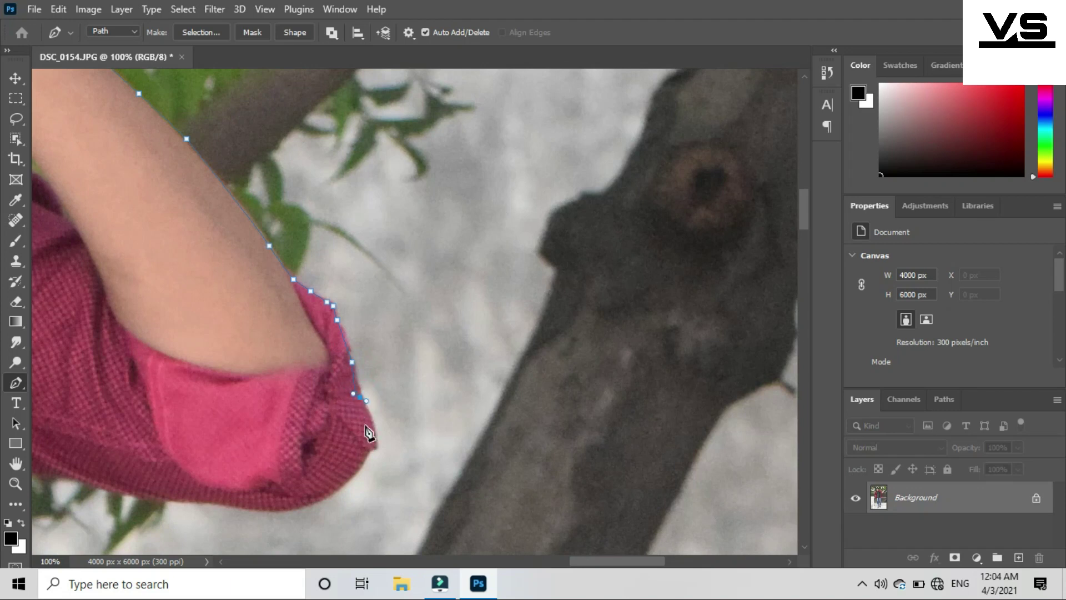
scroll(383, 445, down, 2)
scroll(657, 447, up, 2)
scroll(386, 453, left, 5)
Curve the path along the shirt's bottom edge and onto its left side
drag(401, 432, 229, 407)
scroll(496, 418, left, 5)
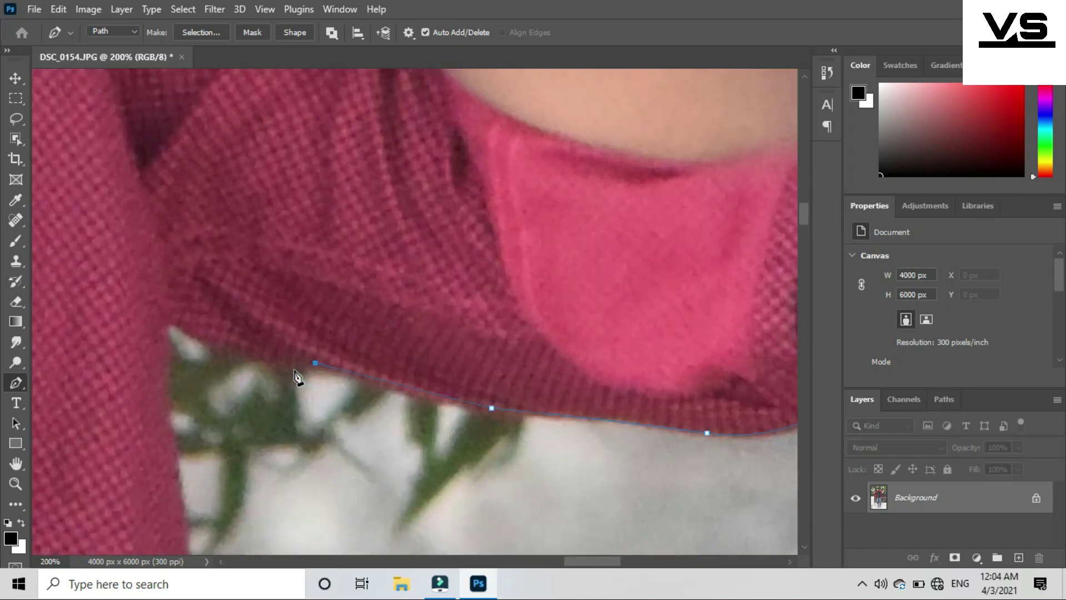
click(173, 326)
scroll(172, 353, down, 4)
click(192, 388)
scroll(194, 391, down, 3)
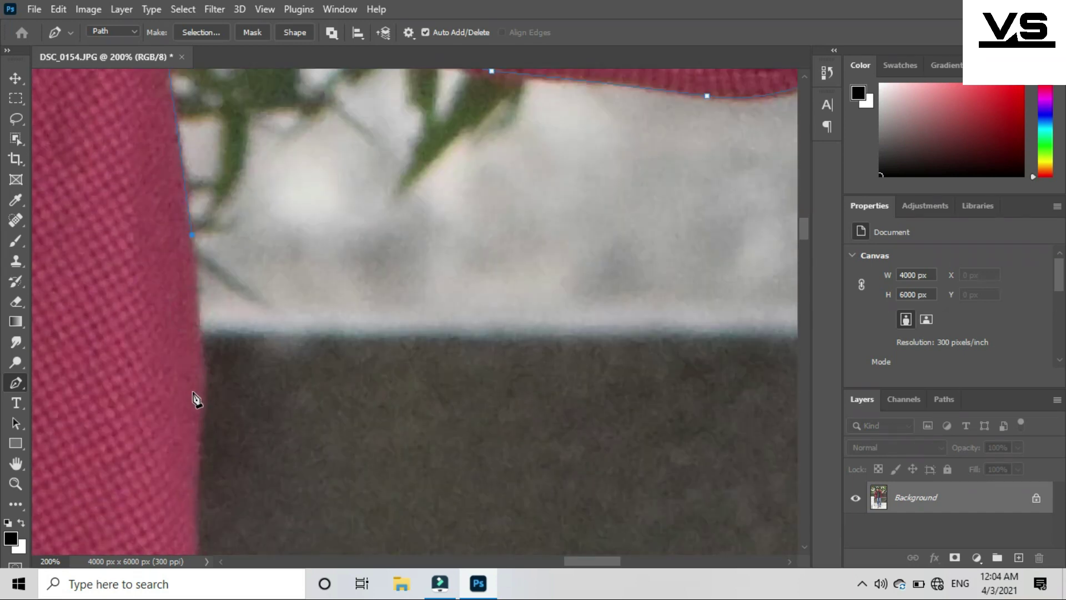
scroll(198, 422, down, 1)
click(199, 438)
Continue the path down the shirt's left edge toward the jeans
scroll(199, 436, down, 3)
scroll(202, 445, down, 3)
scroll(207, 456, down, 1)
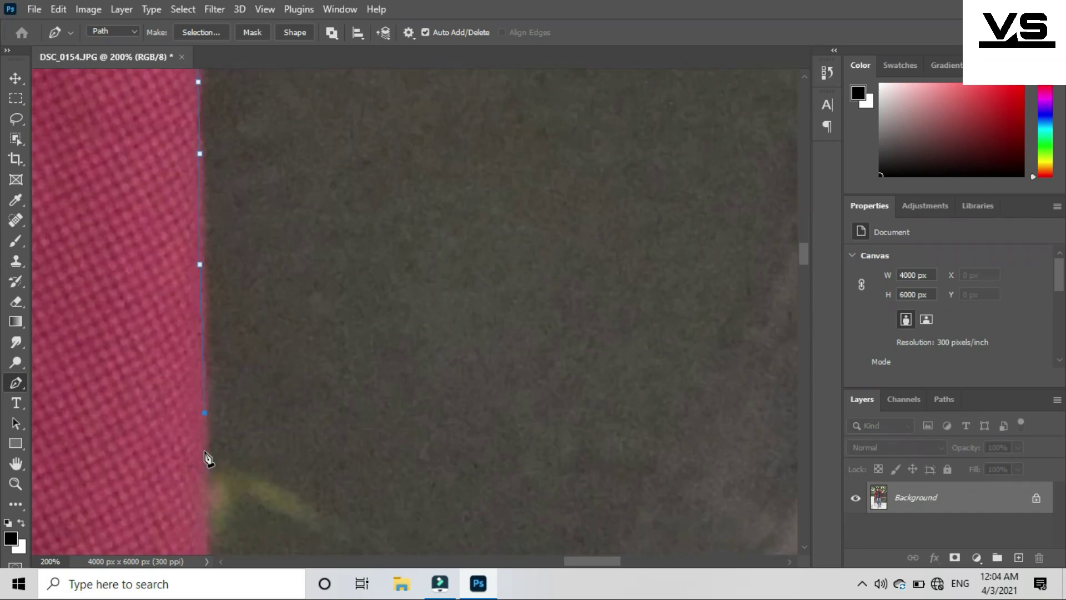
click(210, 456)
scroll(214, 456, down, 2)
scroll(214, 457, down, 2)
scroll(210, 447, down, 2)
scroll(219, 476, down, 3)
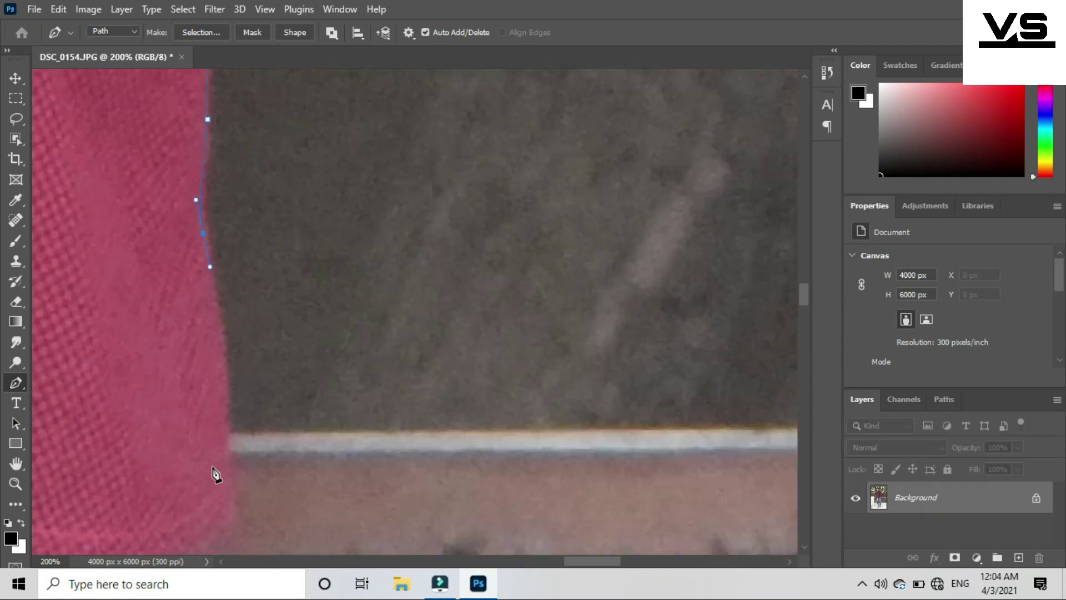
click(235, 379)
Close the path, convert it to a selection and copy the man to a new layer
click(59, 443)
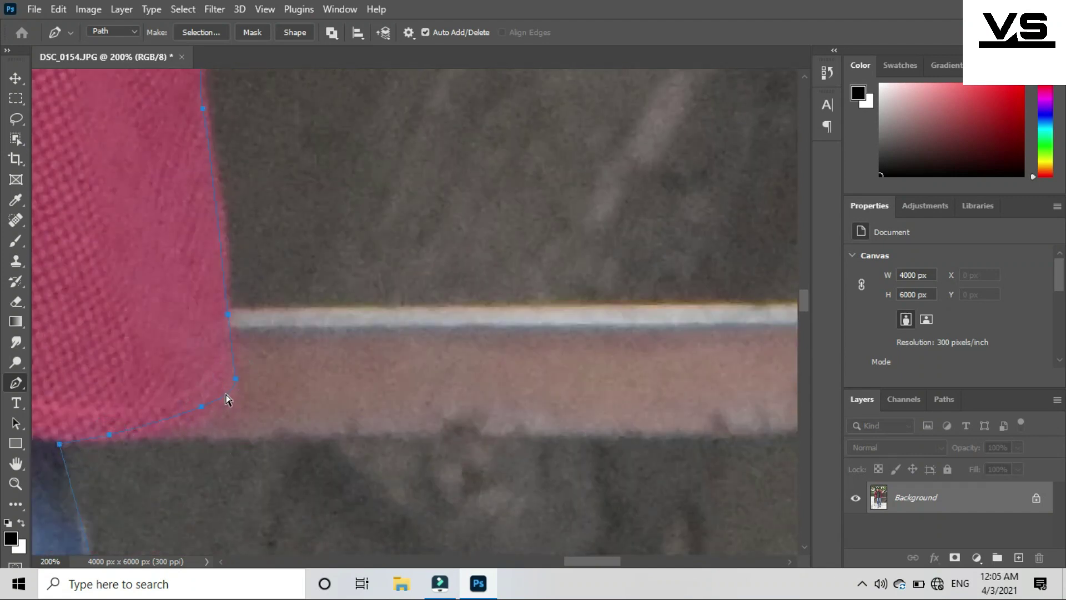
key(ctrl+Return)
key(ctrl+j)
key(ctrl+minus)
key(ctrl+minus)
key(ctrl+minus)
key(ctrl+minus)
key(ctrl+minus)
key(ctrl+o)
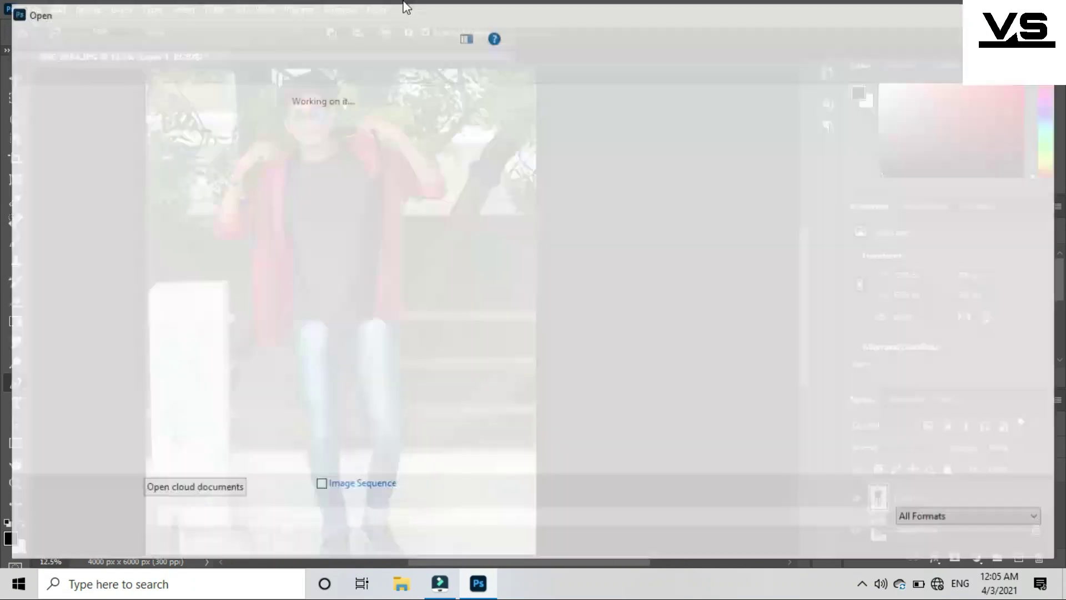
click(80, 340)
click(82, 321)
double_click(764, 141)
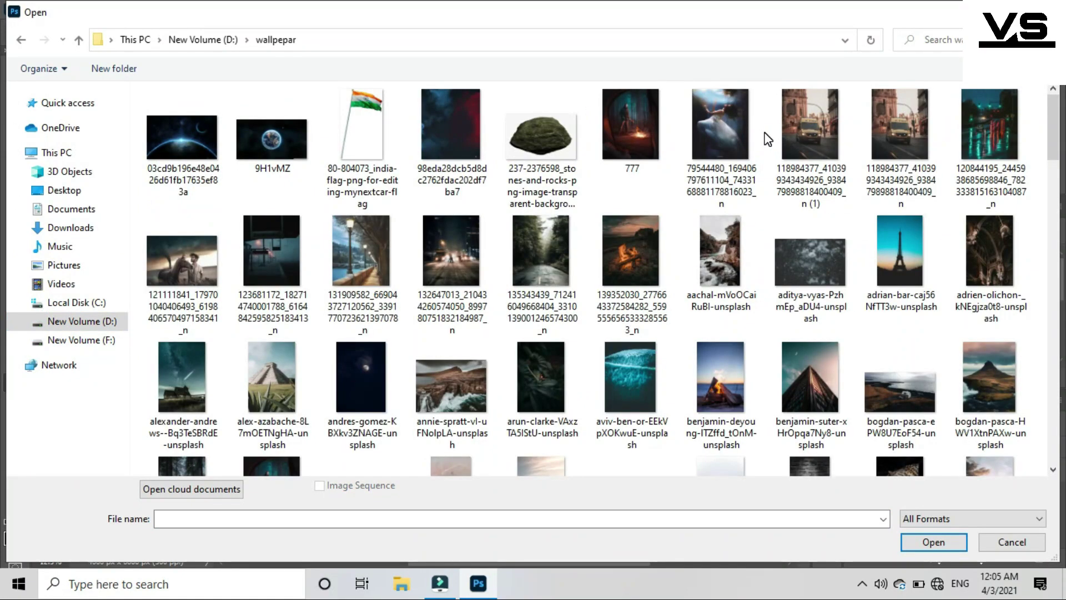
scroll(786, 210, down, 5)
scroll(787, 211, down, 2)
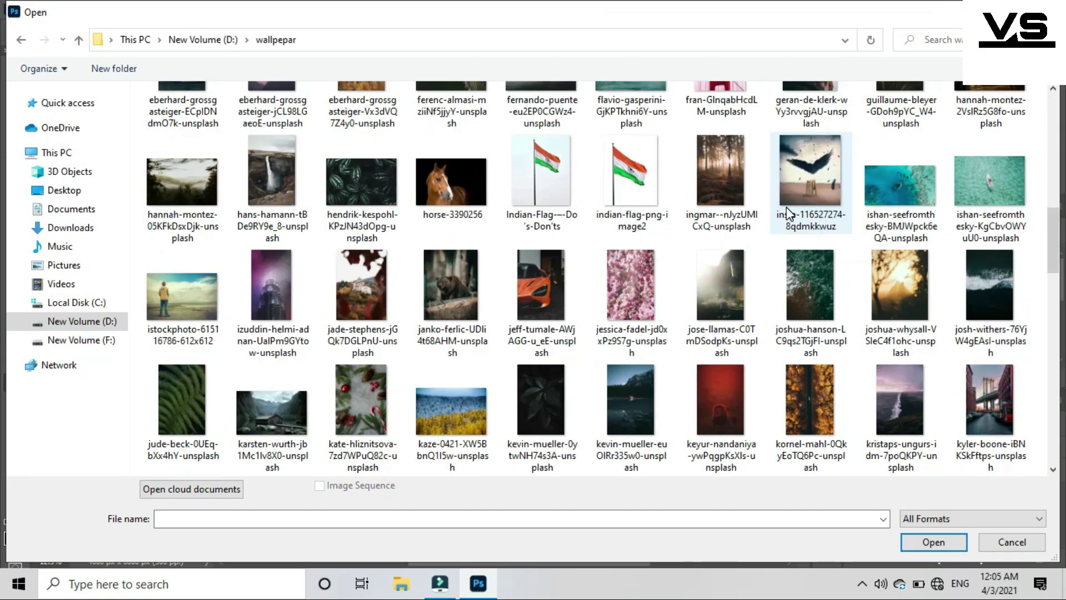
scroll(788, 211, up, 2)
scroll(786, 207, down, 3)
scroll(789, 213, down, 3)
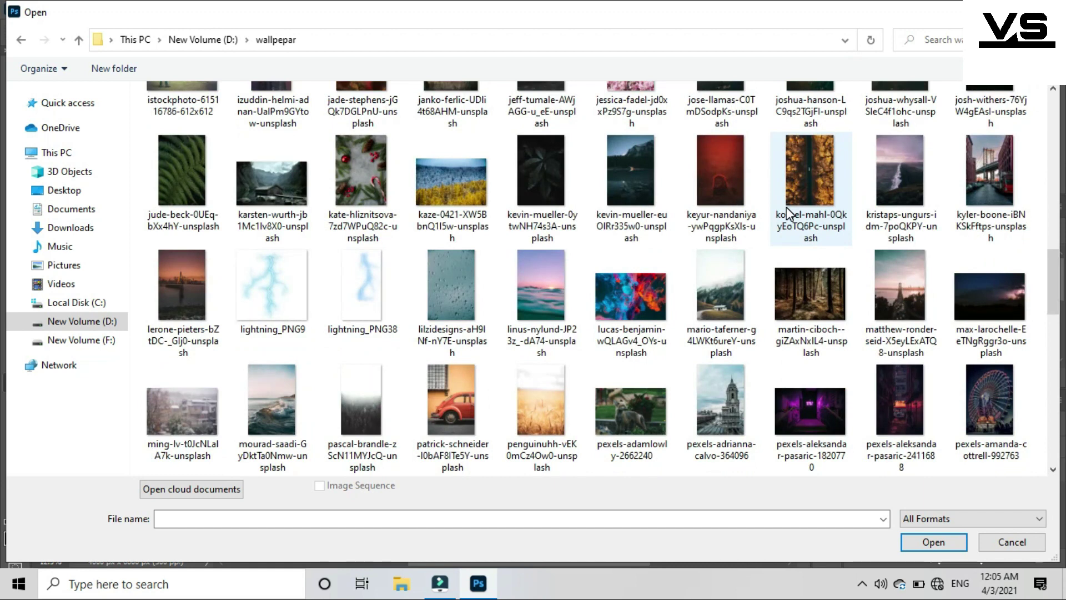
scroll(788, 213, down, 3)
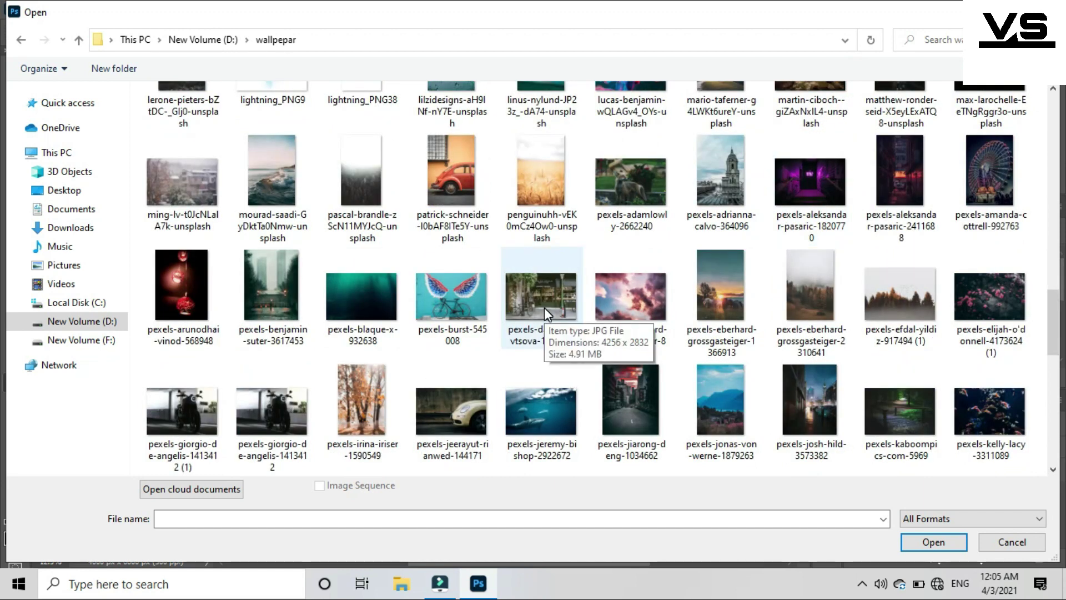
double_click(544, 308)
key(ctrl+minus)
key(ctrl+minus)
key(ctrl+minus)
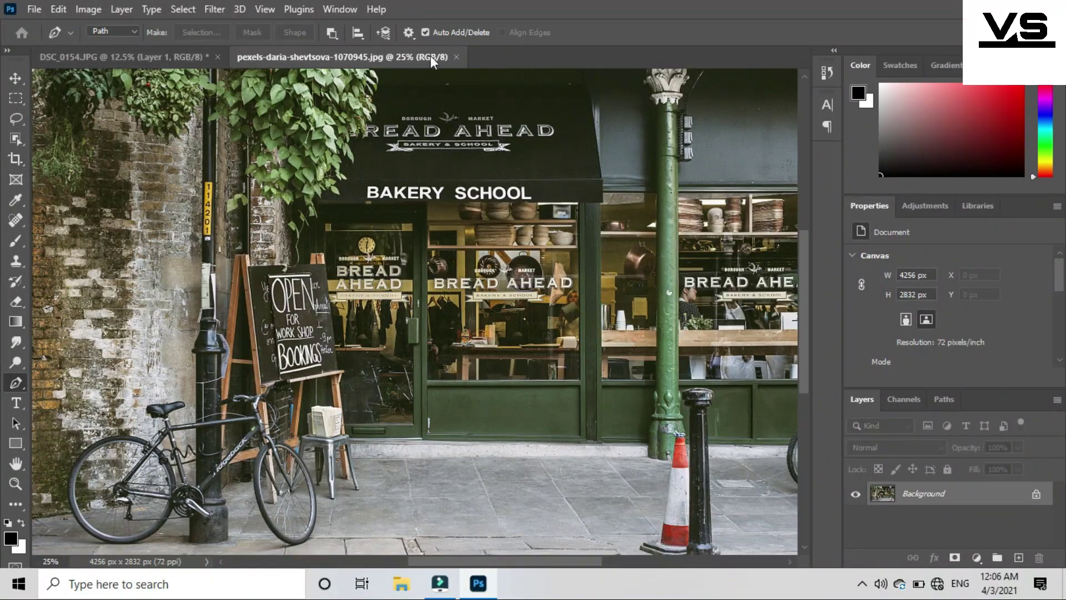
key(ctrl+w)
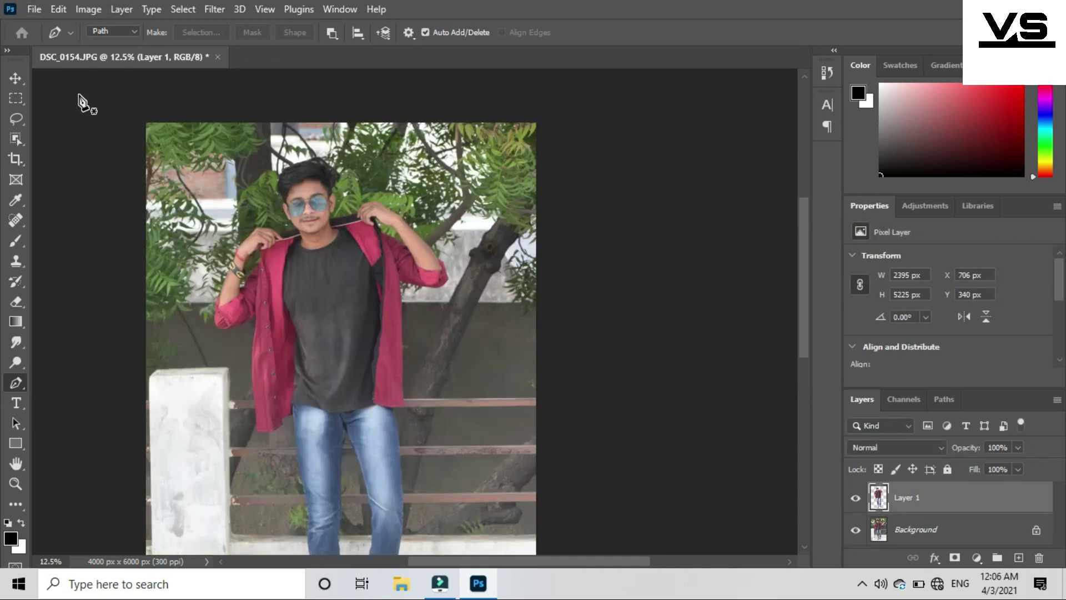
Open the pexels-steve-johnson teal wall and orange door photo from the wallpaper folder
click(34, 9)
click(50, 35)
scroll(598, 277, down, 2)
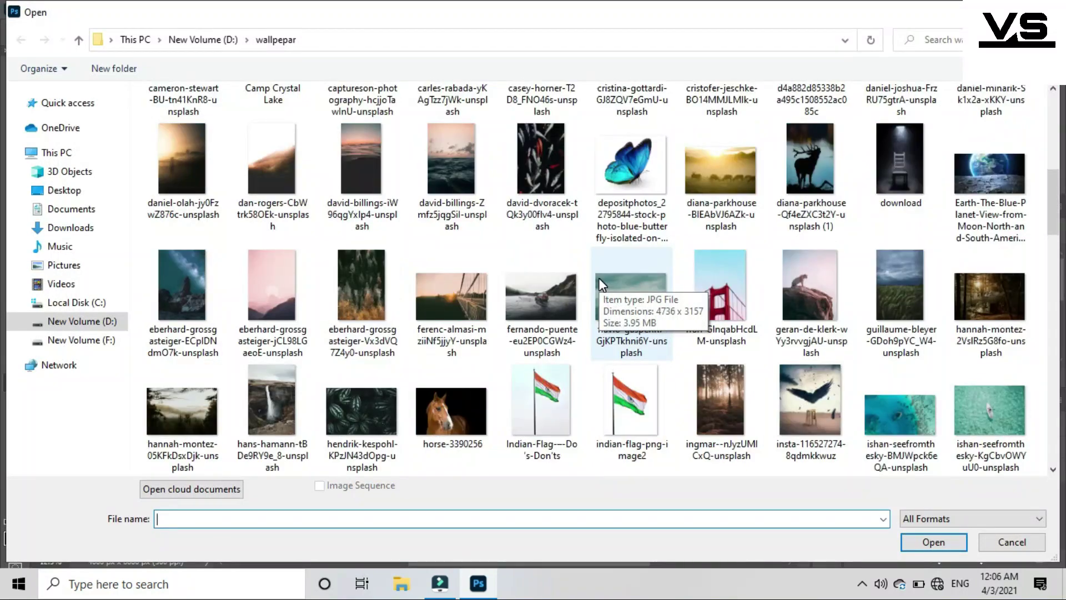
scroll(598, 278, down, 3)
scroll(602, 285, down, 2)
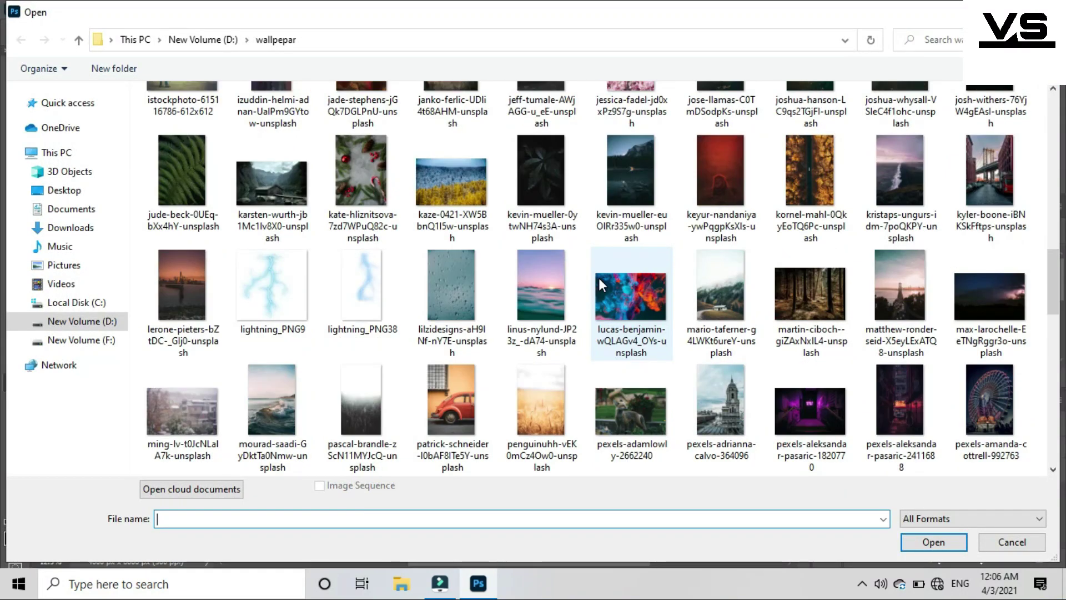
scroll(599, 278, down, 2)
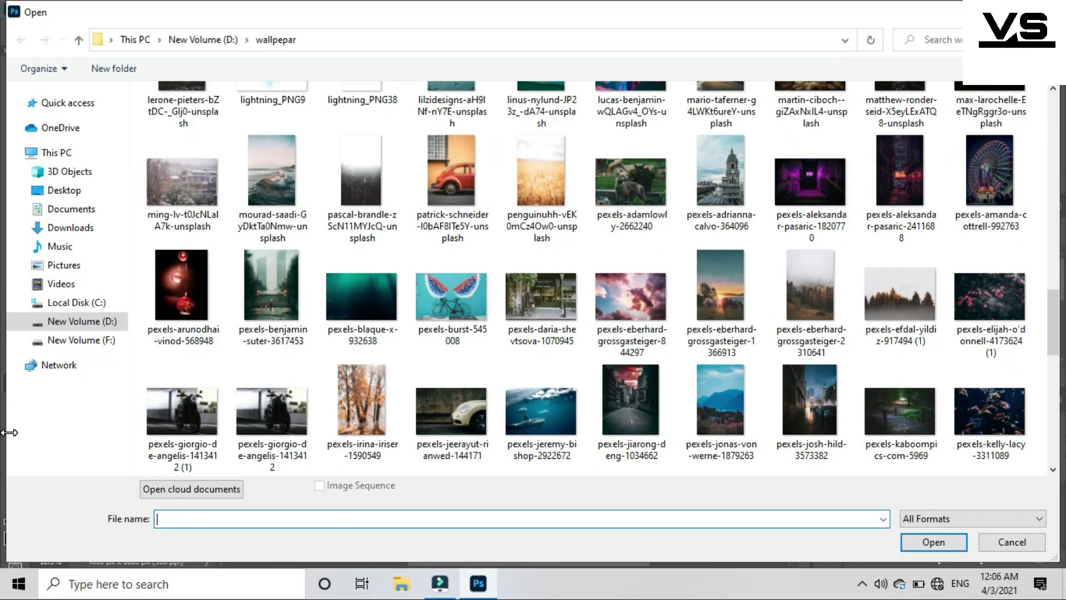
scroll(455, 334, down, 5)
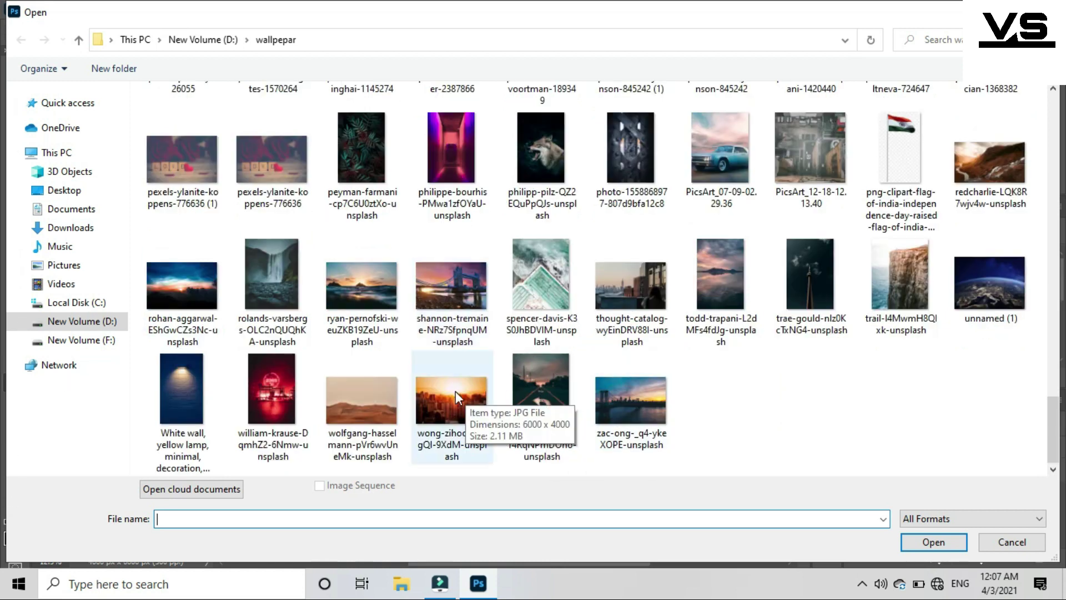
scroll(294, 370, up, 2)
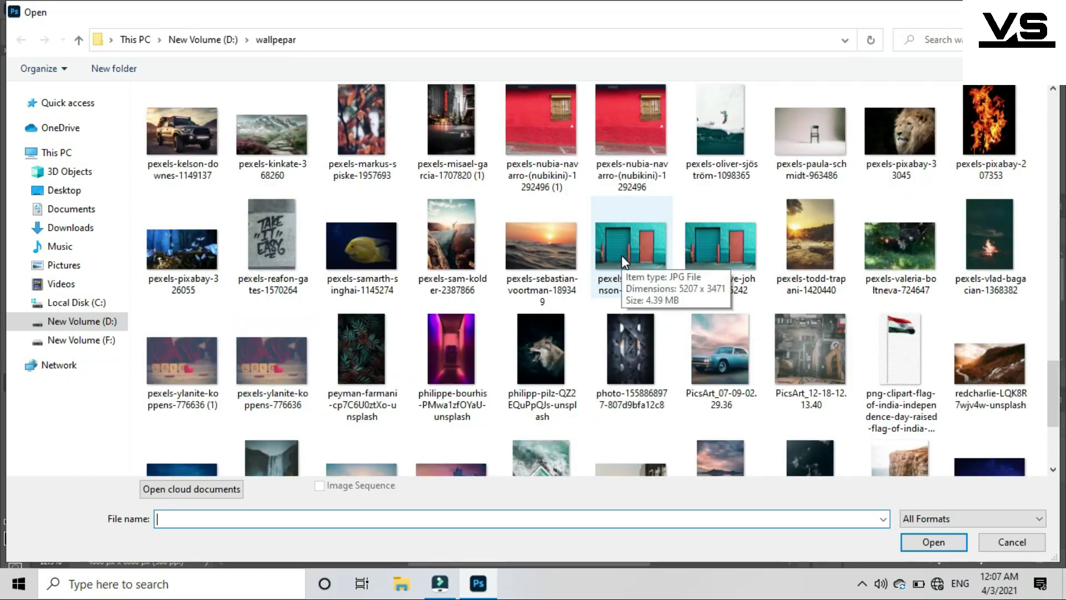
double_click(622, 255)
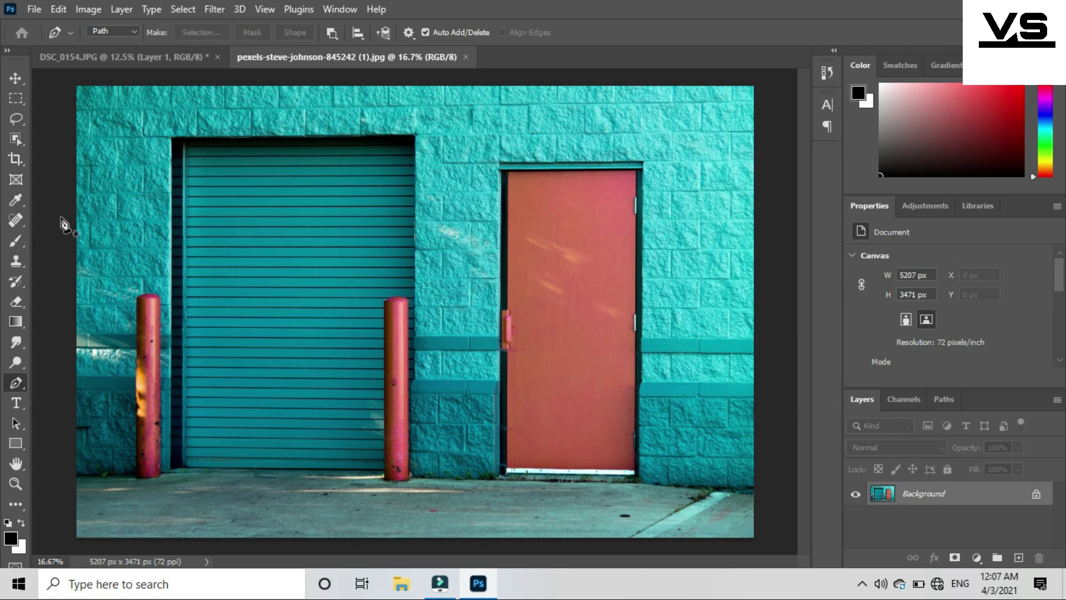
Crop the teal wall photo to a tall frame around the shutter and orange door
key(c)
drag(77, 87, 176, 113)
drag(653, 104, 578, 107)
key(Return)
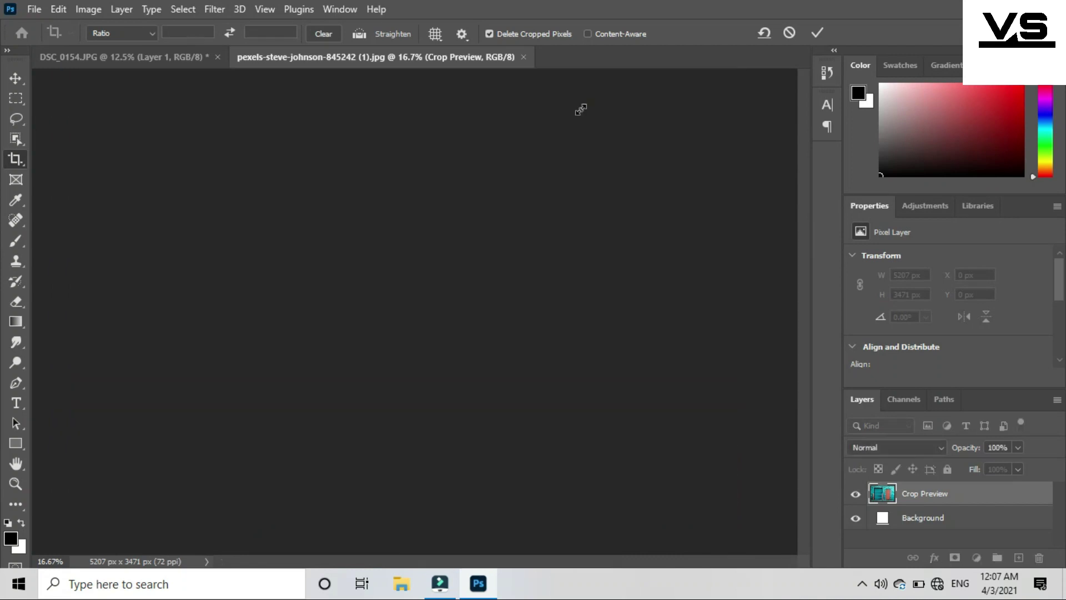
Resize the cropped photo to 4000 px wide (4000 × 4988 px) via Image Size
click(89, 9)
click(95, 143)
key(Escape)
click(89, 9)
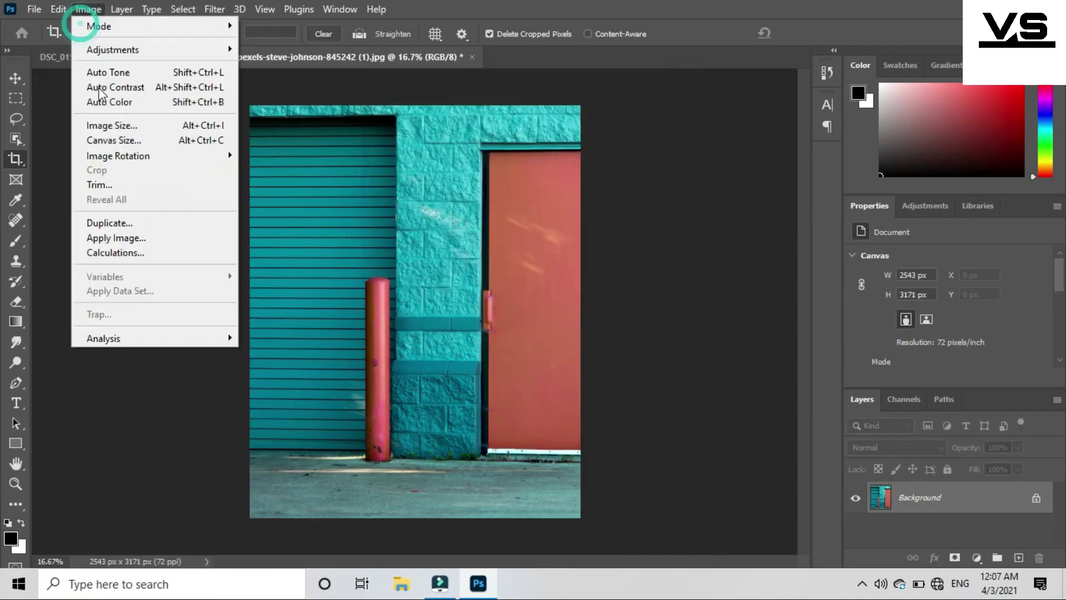
click(105, 126)
double_click(653, 173)
text(4000)
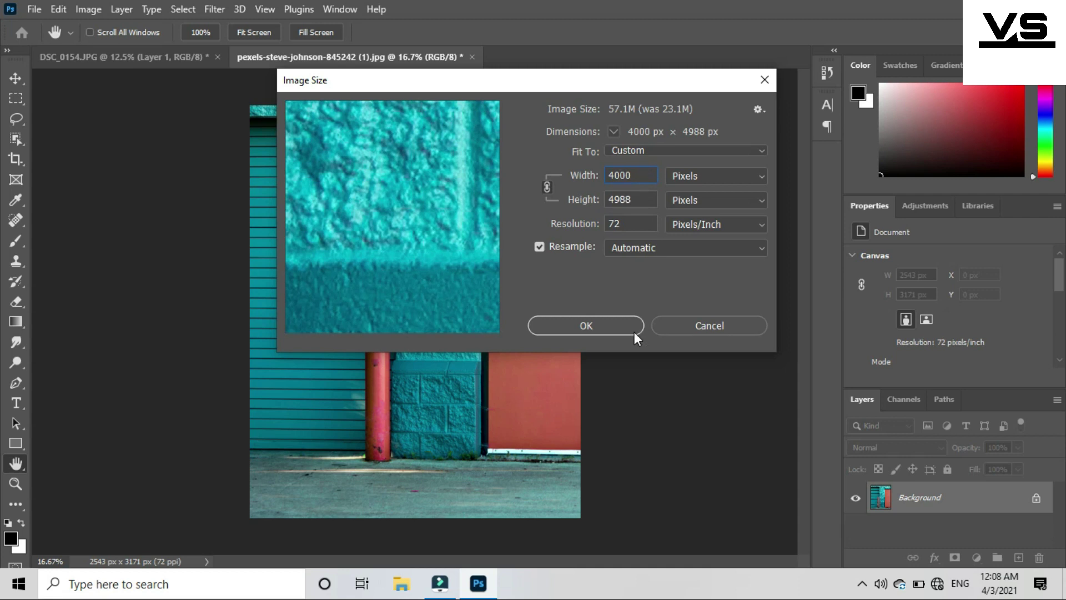
click(634, 331)
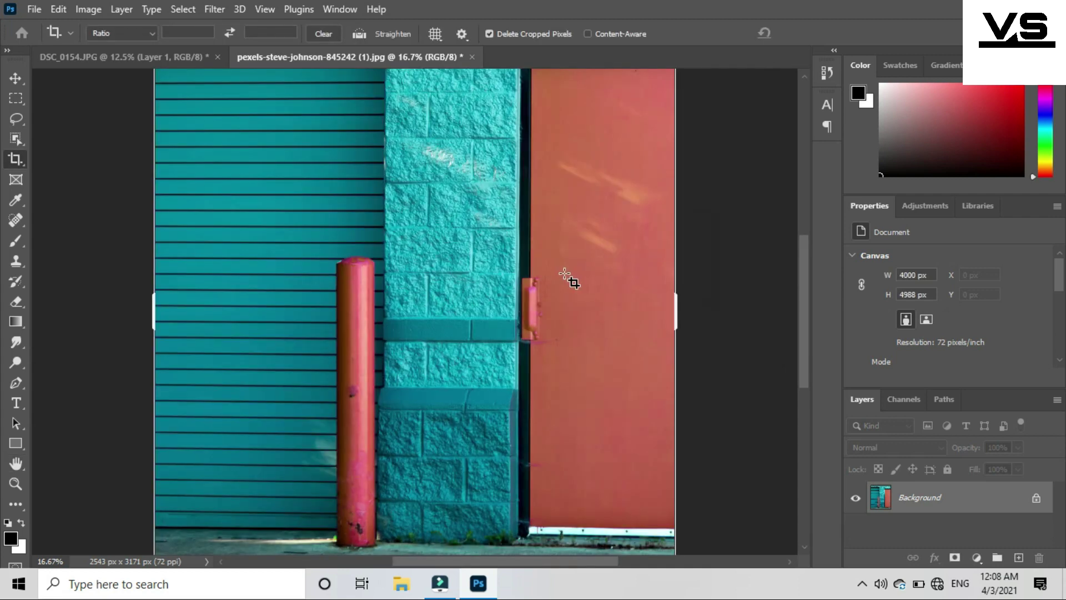
key(ctrl+minus)
Drag the cut-out man layer from the DSC_0154 document onto the teal wall photo
drag(195, 55, 111, 139)
key(v)
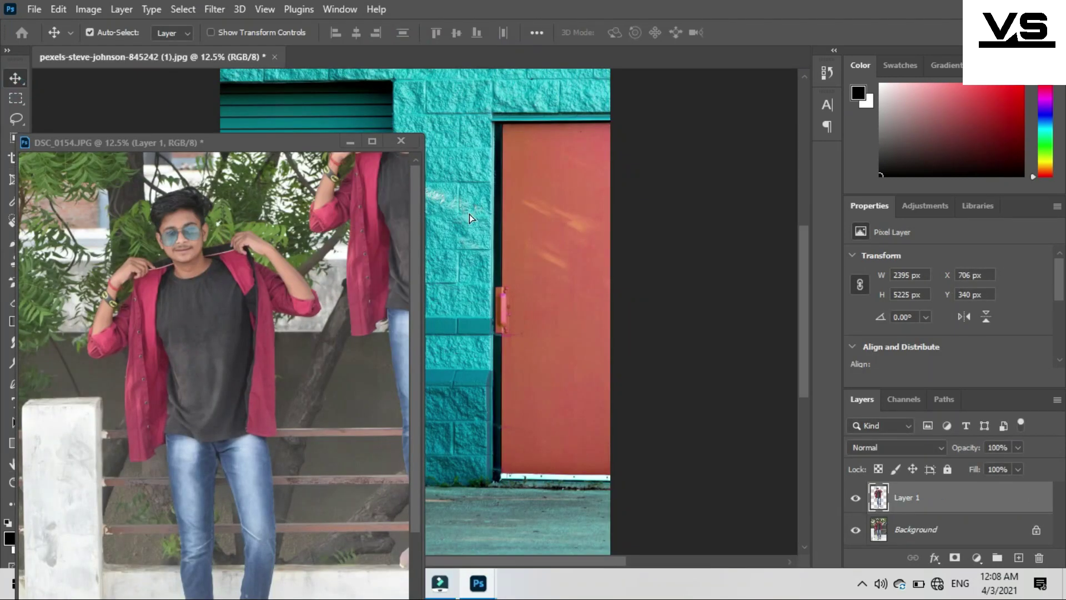
drag(166, 311, 409, 241)
key(ctrl+minus)
Scale the man down and position him between the shutter and the orange door
key(ctrl+t)
mouse_move(345, 148)
mouse_down()
mouse_move(362, 181)
mouse_move(354, 173)
mouse_up()
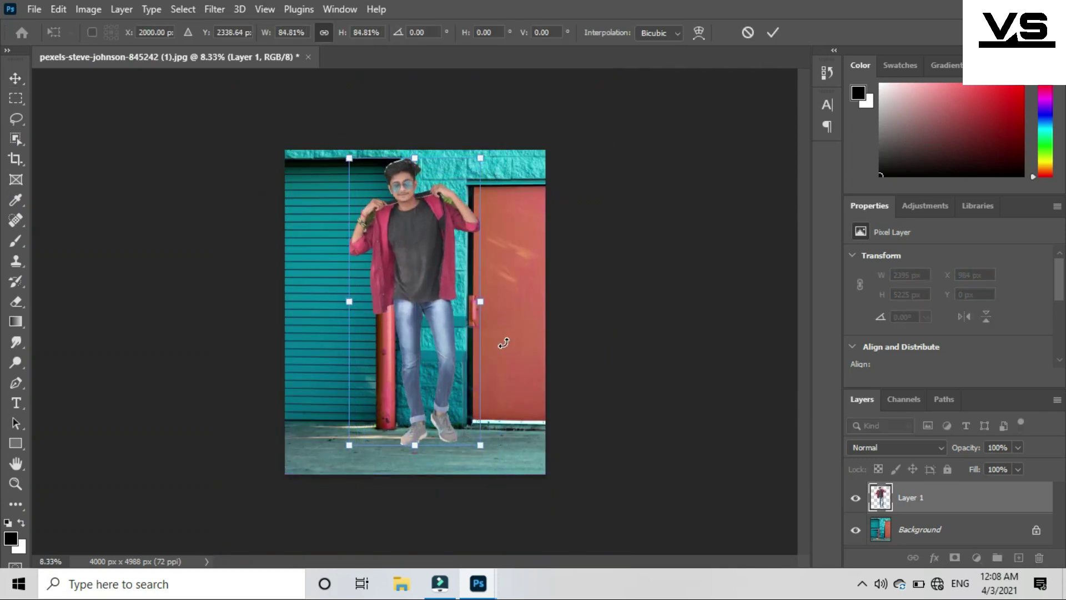
key(Return)
key(ctrl+plus)
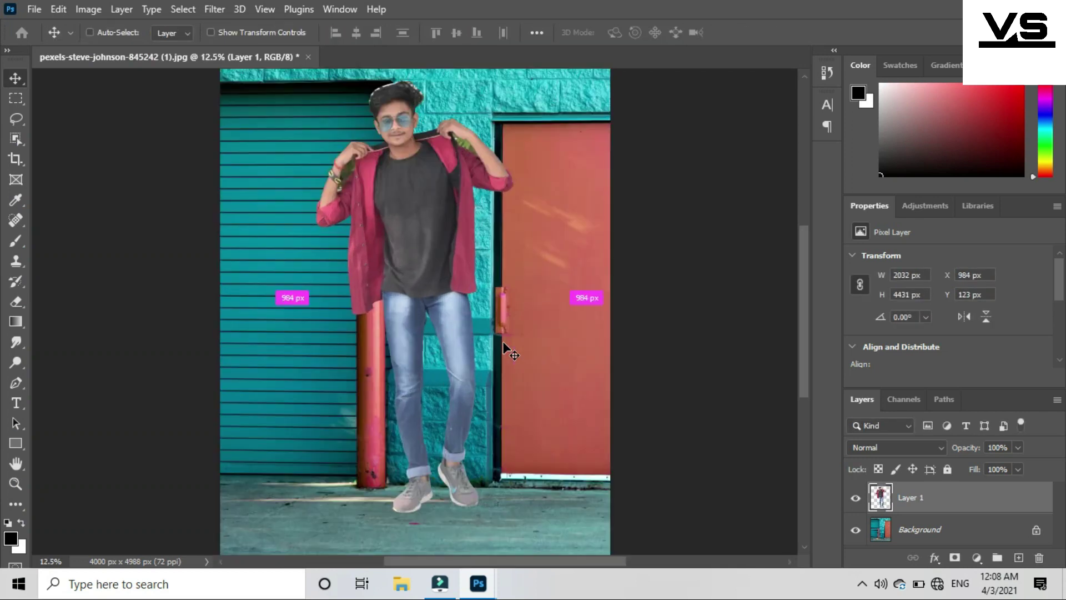
key(ctrl+t)
drag(317, 81, 355, 146)
drag(448, 396, 447, 392)
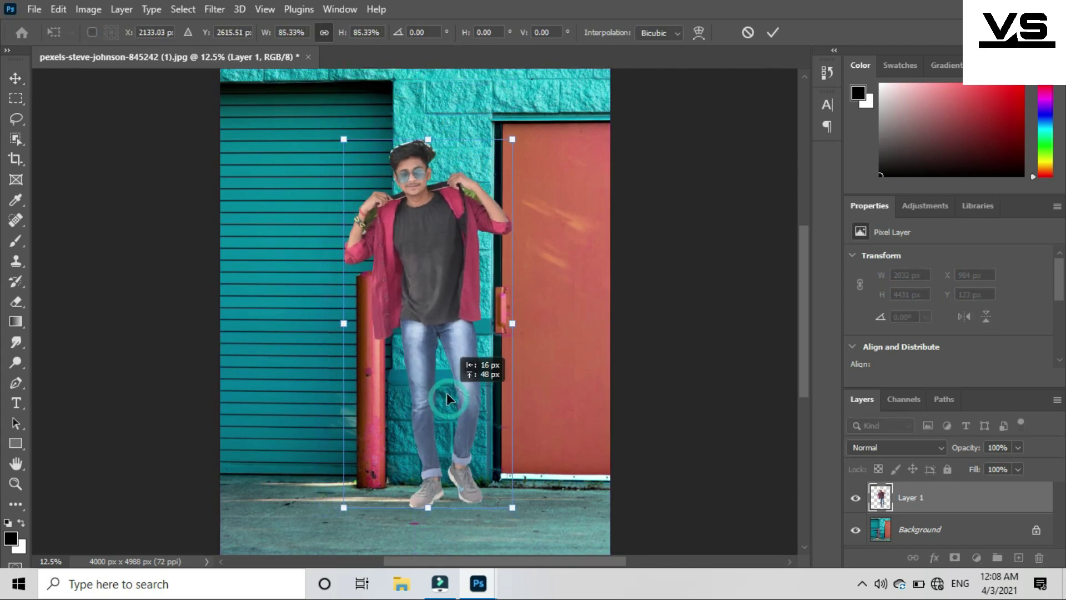
drag(350, 164, 373, 167)
key(Return)
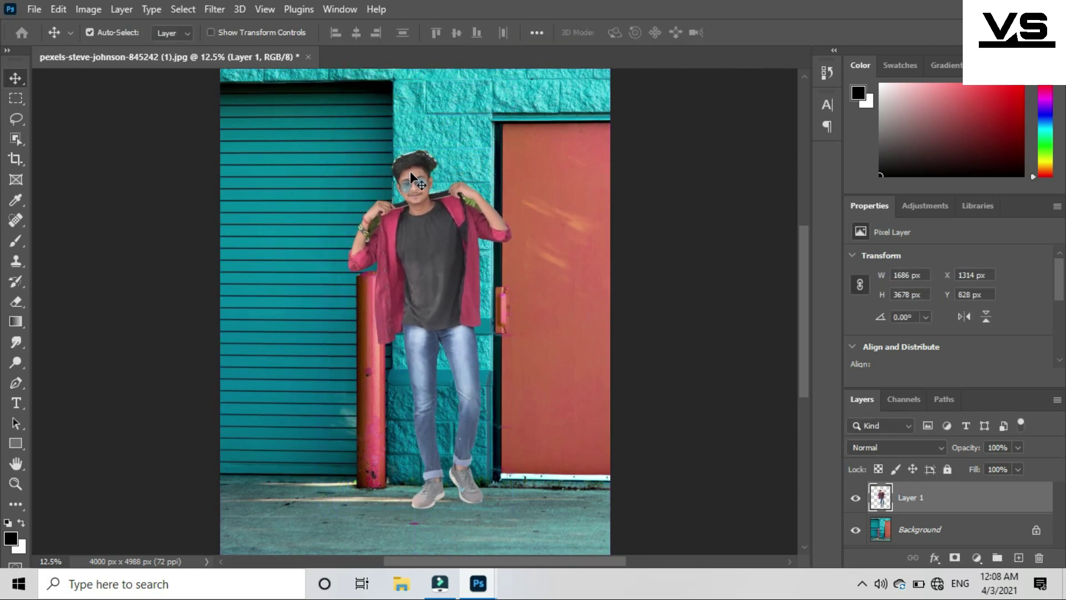
key(ctrl+minus)
key(ctrl+minus)
key(ctrl+plus)
key(ctrl+plus)
key(ctrl+plus)
key(ctrl+plus)
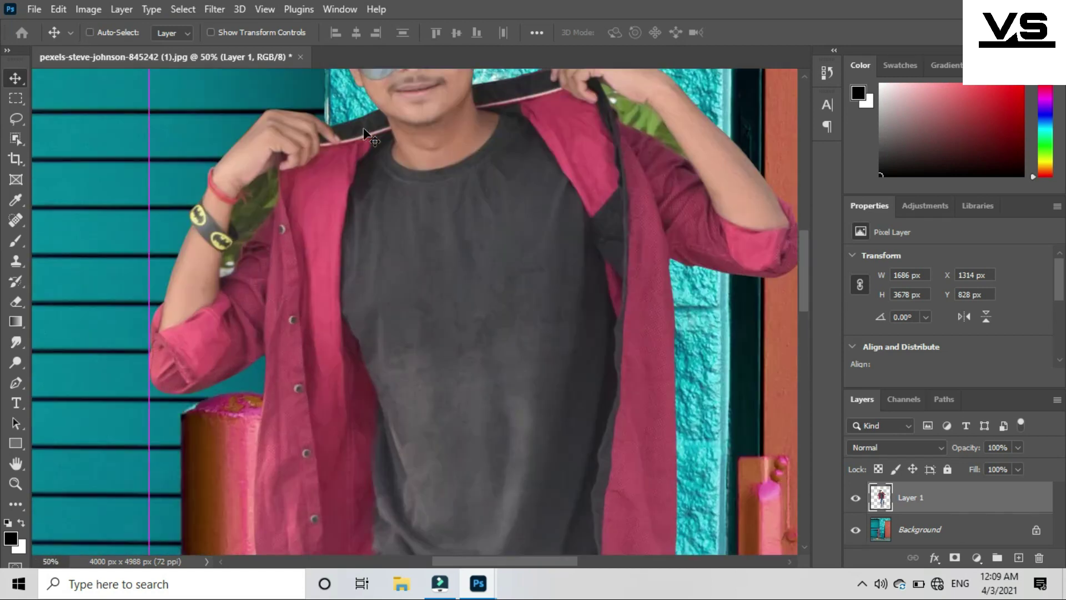
Start a Pen path around the green leaf patch, running up the shirt edge to the leaf's top
key(p)
scroll(266, 233, up, 2)
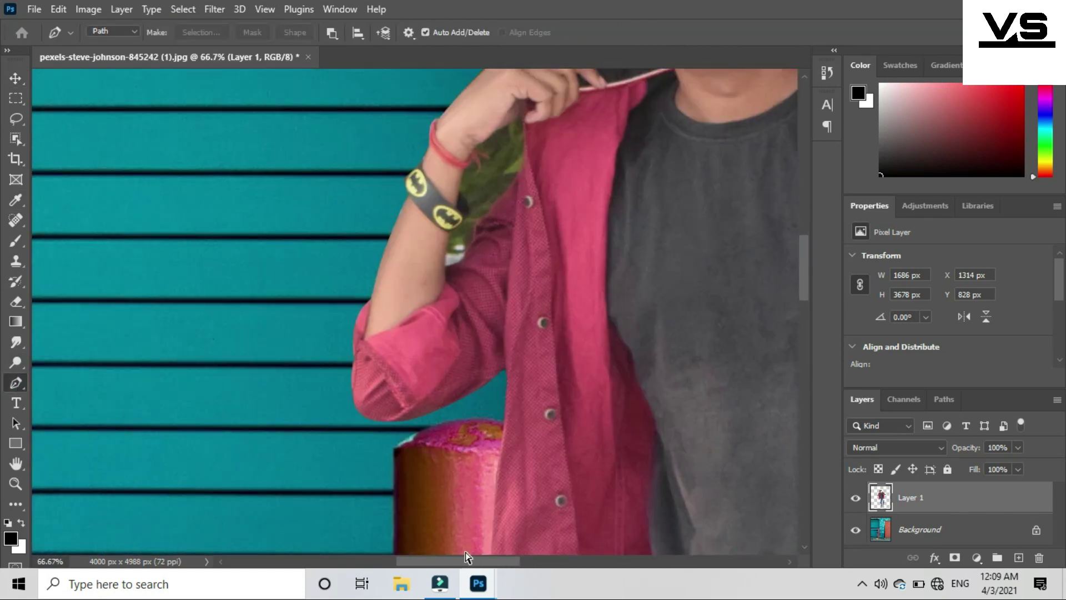
scroll(500, 166, up, 2)
click(522, 112)
mouse_move(504, 201)
mouse_down()
mouse_move(513, 216)
mouse_move(552, 197)
mouse_up()
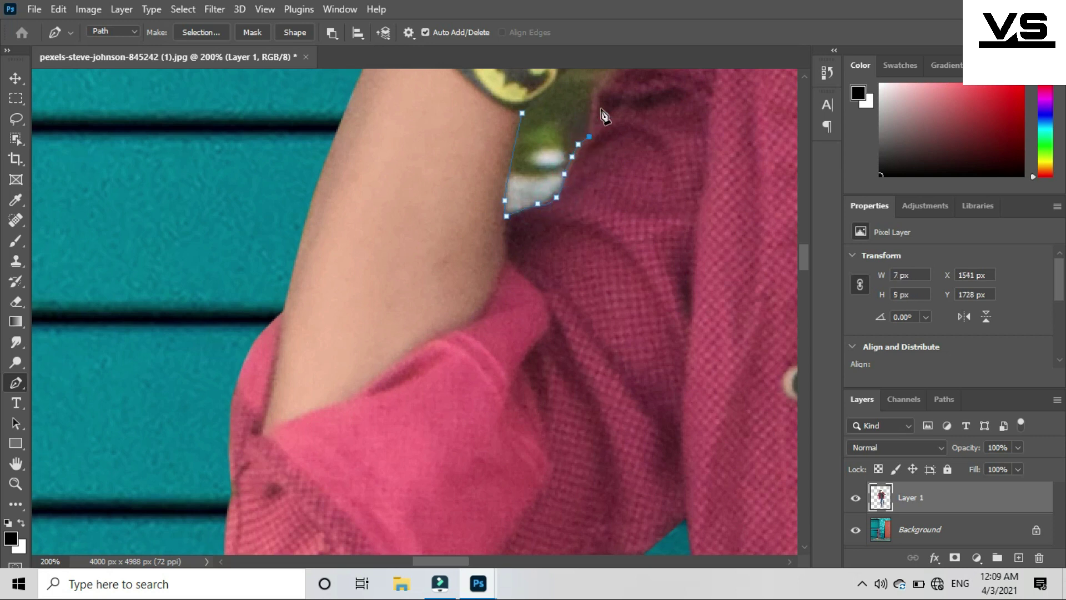
scroll(604, 115, up, 2)
click(598, 149)
click(653, 89)
scroll(654, 95, up, 3)
click(700, 166)
scroll(744, 124, up, 2)
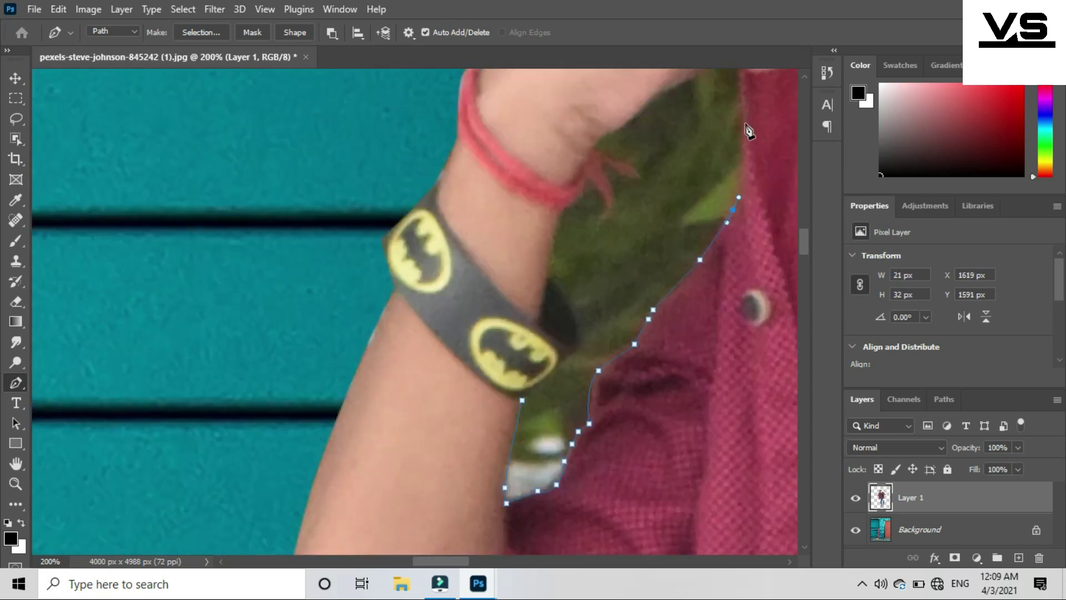
drag(745, 123, 743, 98)
scroll(744, 100, up, 2)
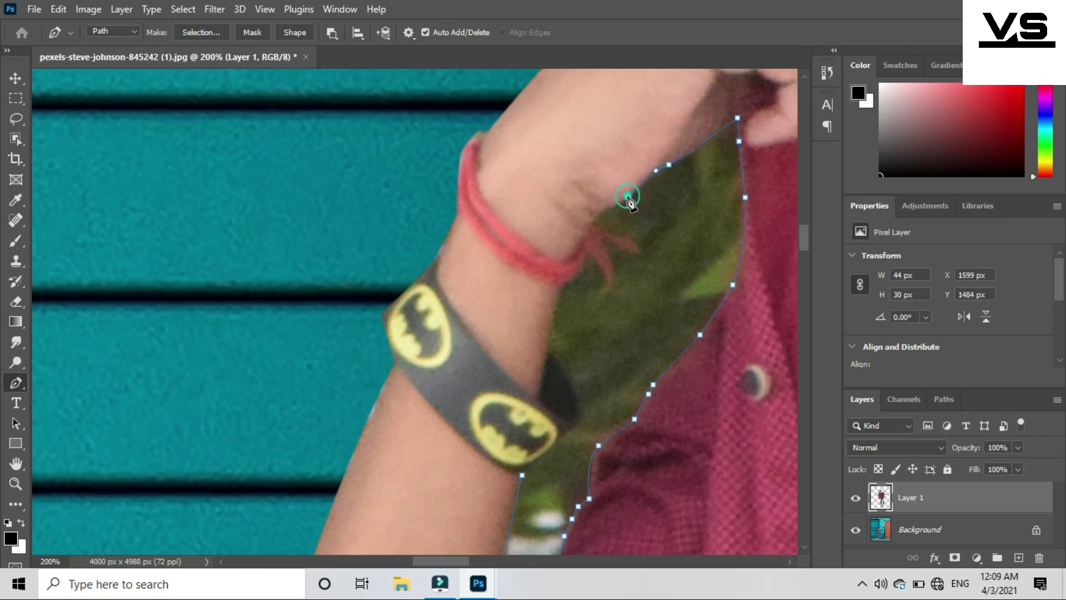
Finish the path beside the wrist and arm, close it and make it a selection
scroll(588, 235, down, 1)
click(583, 226)
scroll(550, 324, down, 2)
click(545, 303)
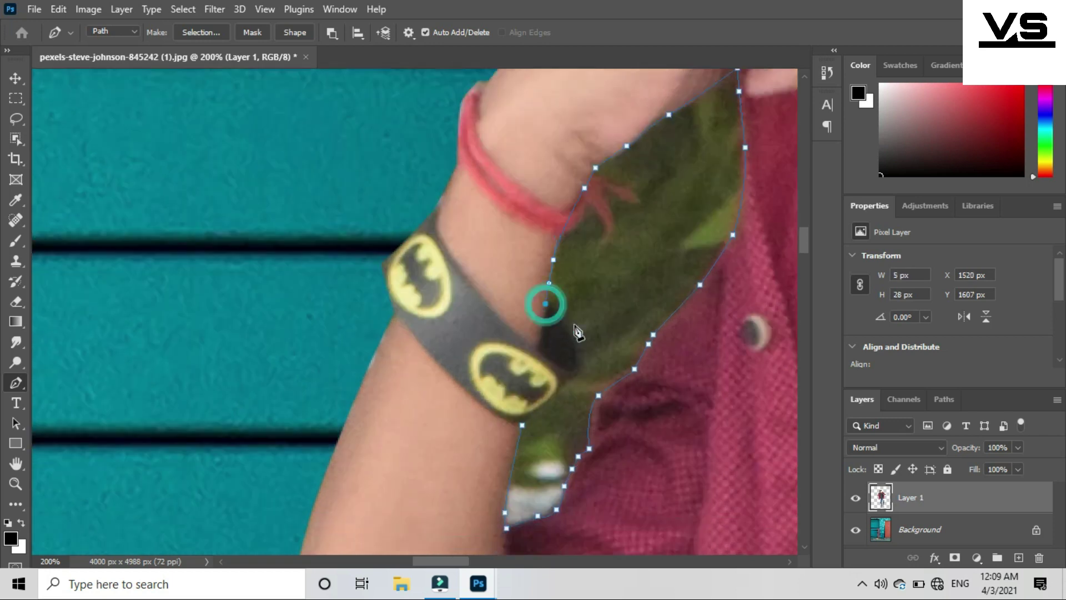
scroll(544, 302, down, 2)
drag(577, 299, 577, 312)
click(522, 375)
key(ctrl+Return)
Switch to the Eraser, fit the image in view and invert the selection
key(ctrl+minus)
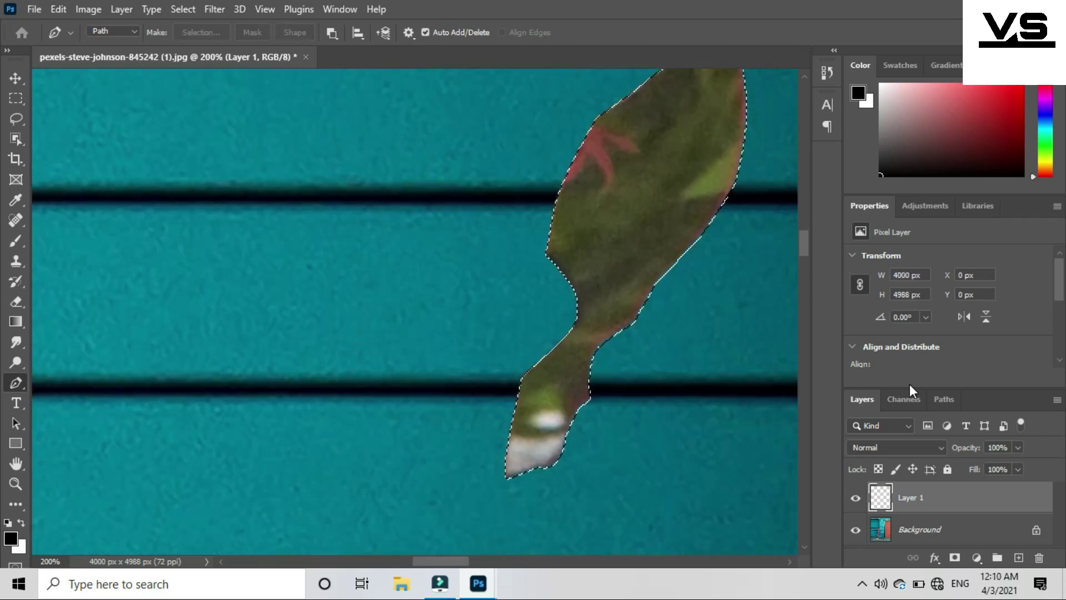
key(e)
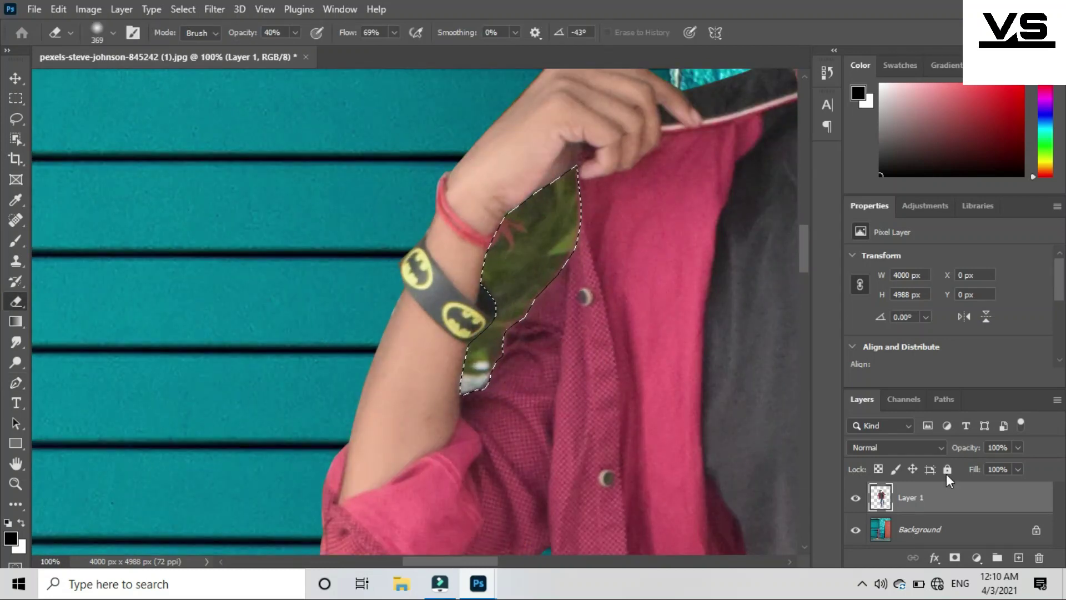
right_click(881, 497)
key(Escape)
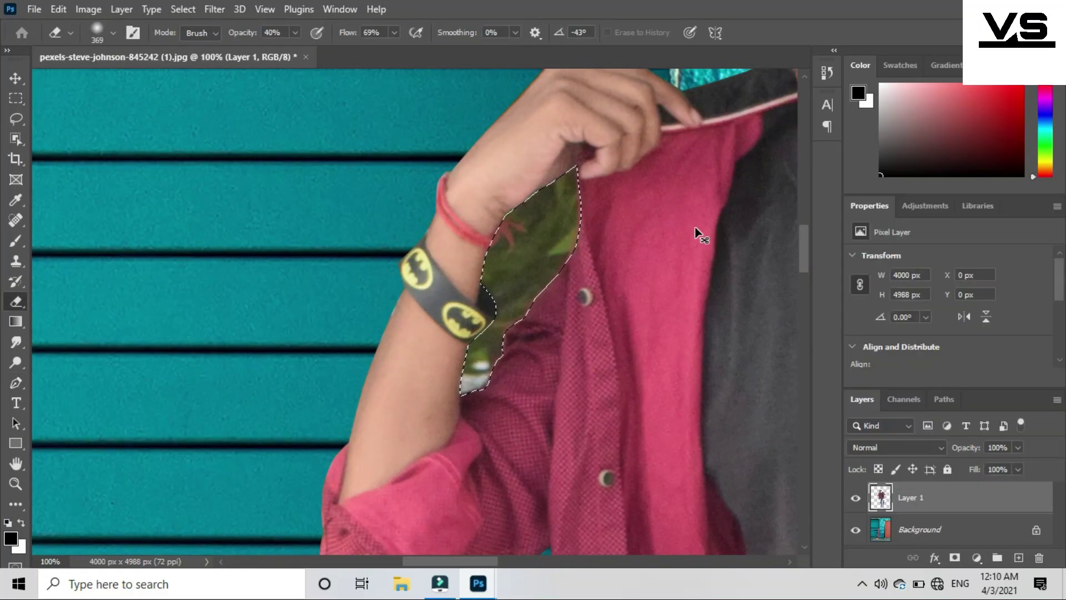
key(ctrl+0)
key(ctrl+shift+i)
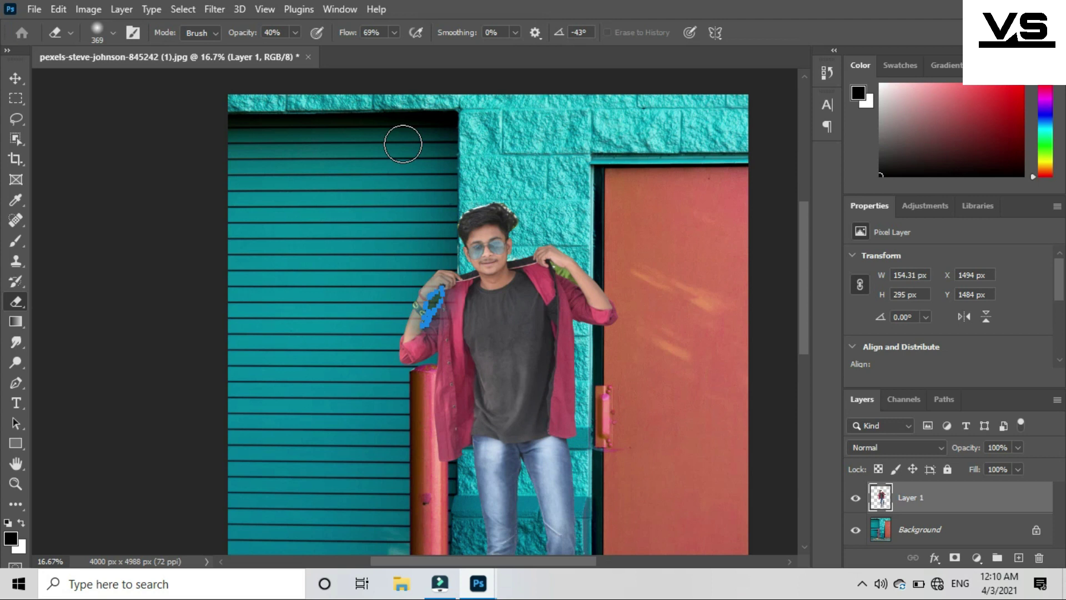
key(ctrl+plus)
key(ctrl+plus)
key(ctrl+minus)
key(ctrl+minus)
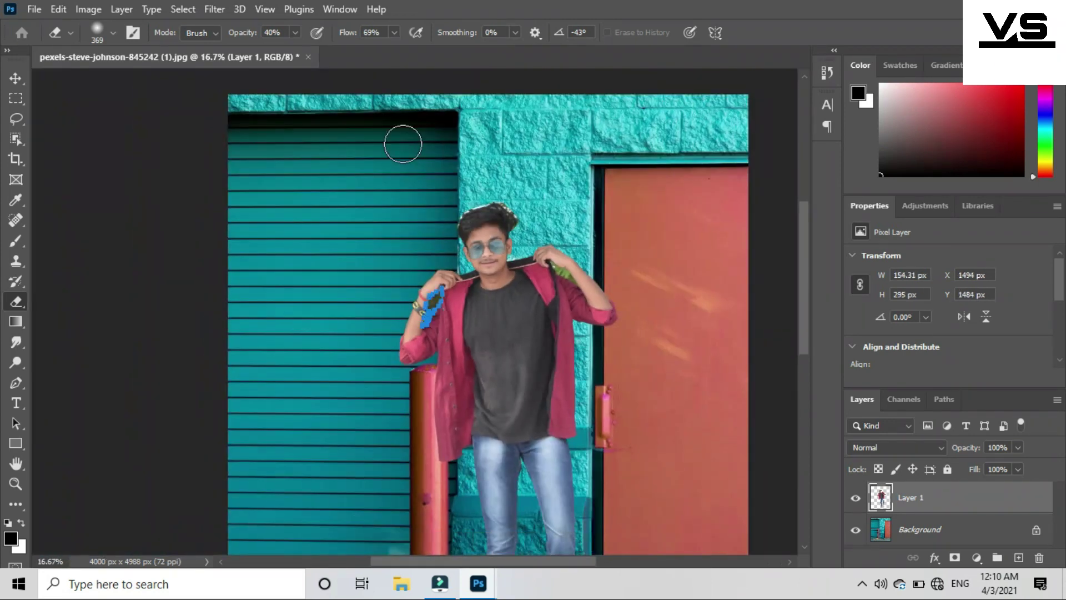
key(ctrl+j)
key(ctrl+shift+i)
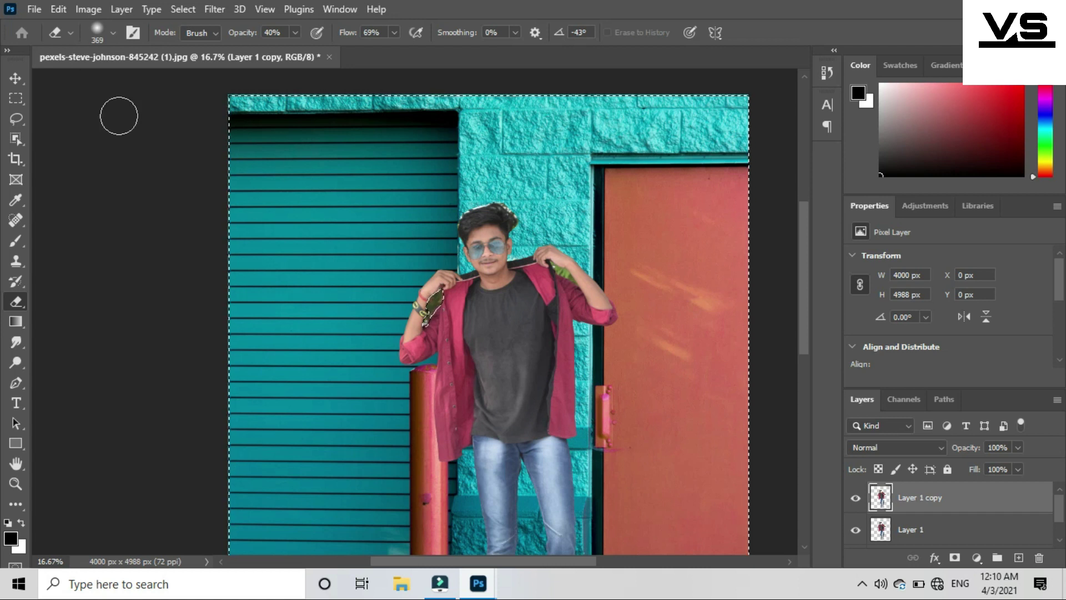
click(15, 382)
click(357, 32)
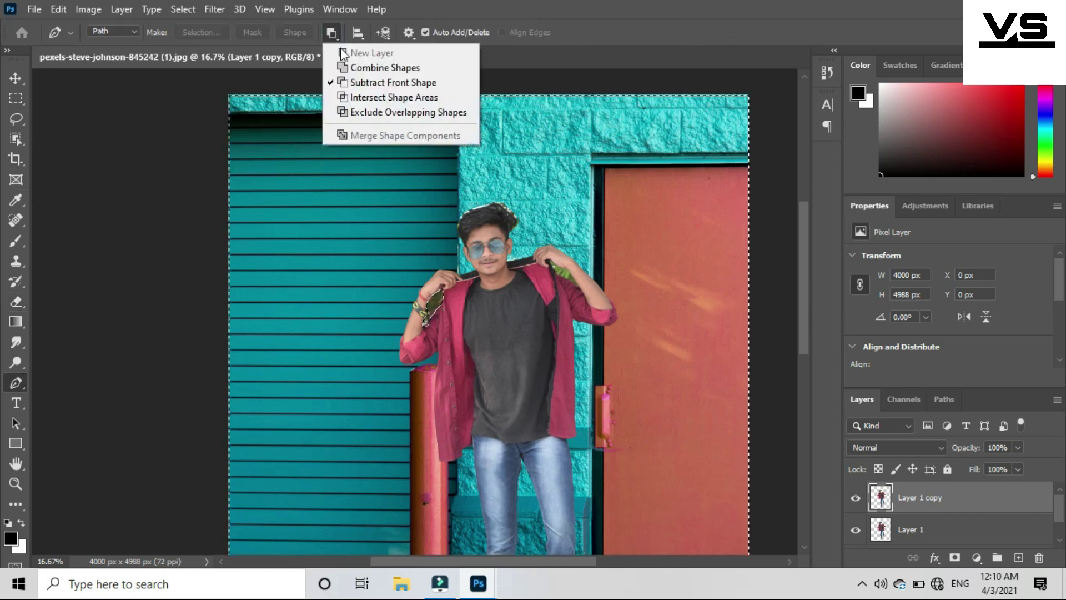
click(356, 66)
click(359, 32)
click(367, 110)
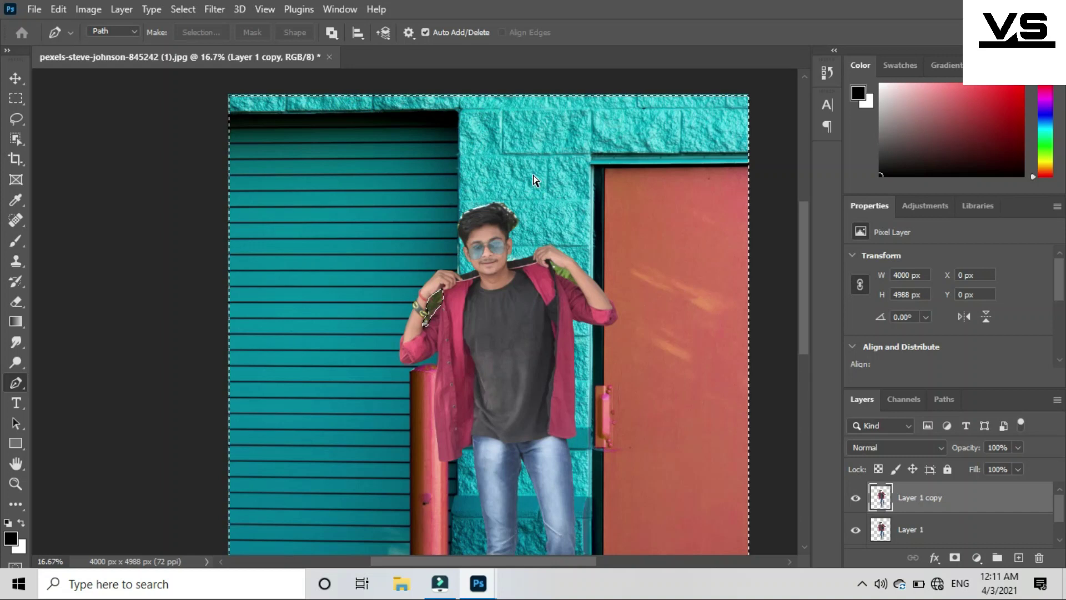
key(ctrl+j)
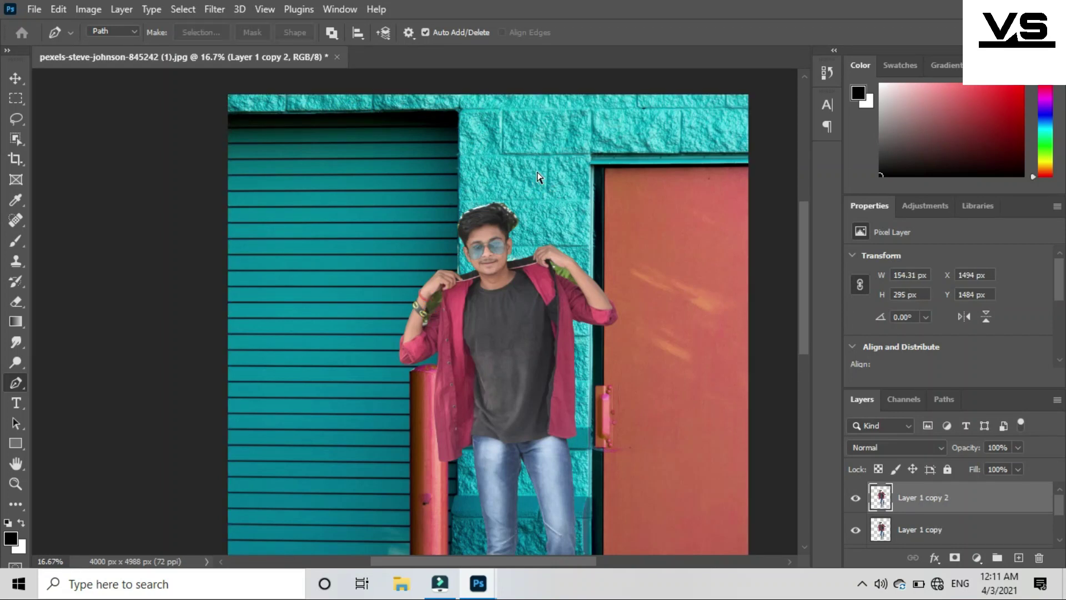
click(1039, 558)
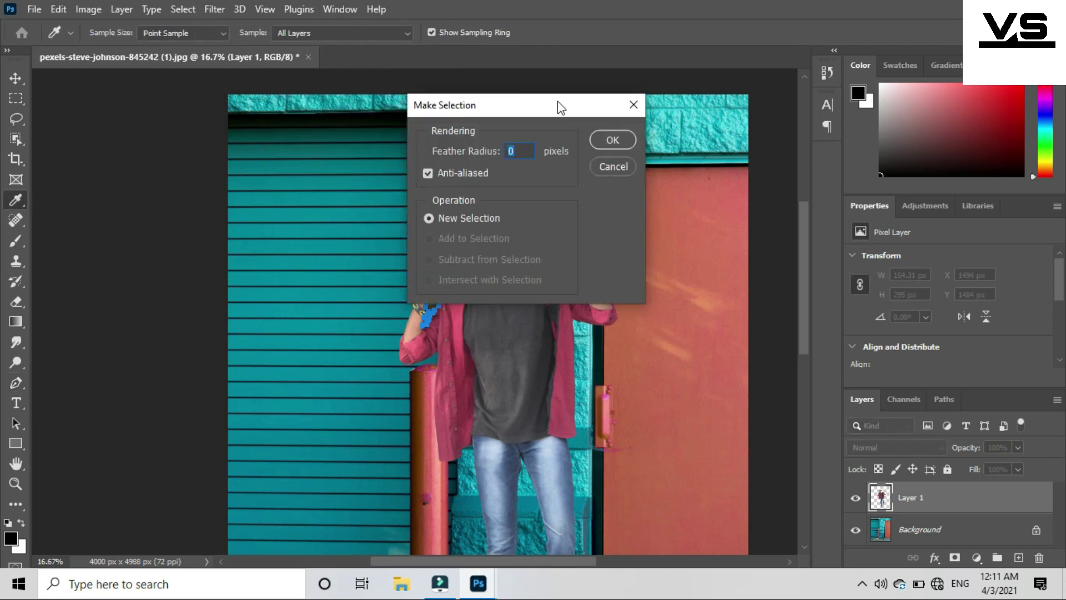
click(252, 32)
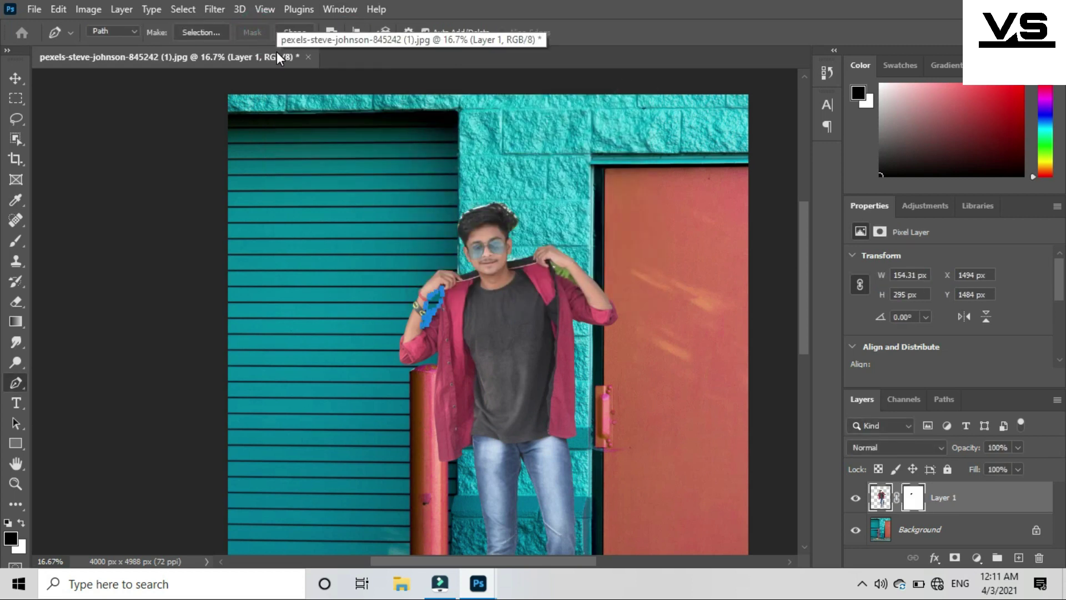
click(111, 31)
click(111, 31)
click(106, 48)
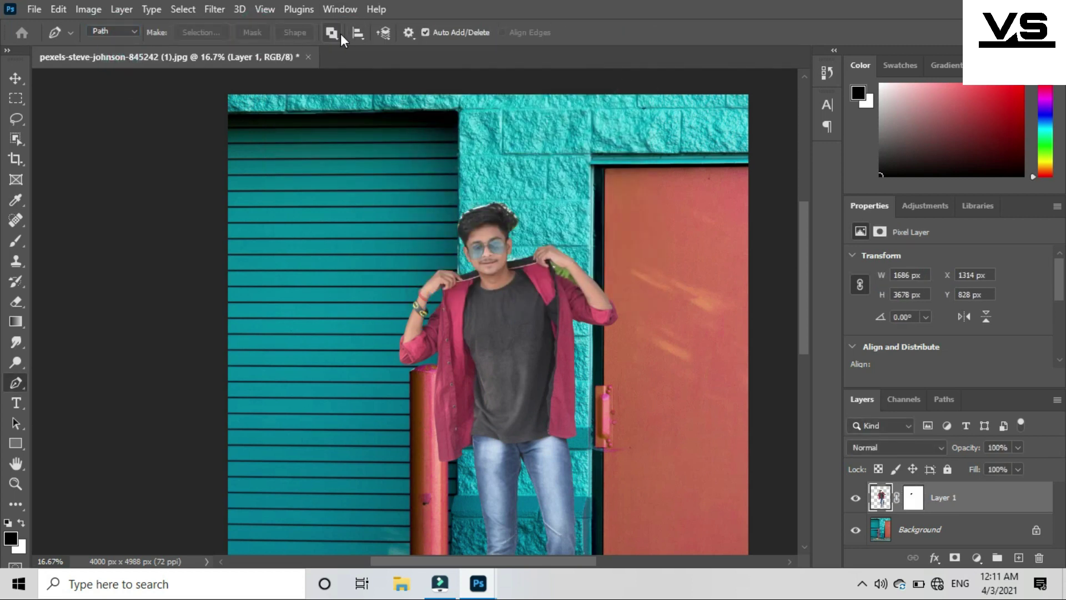
key(ctrl+z)
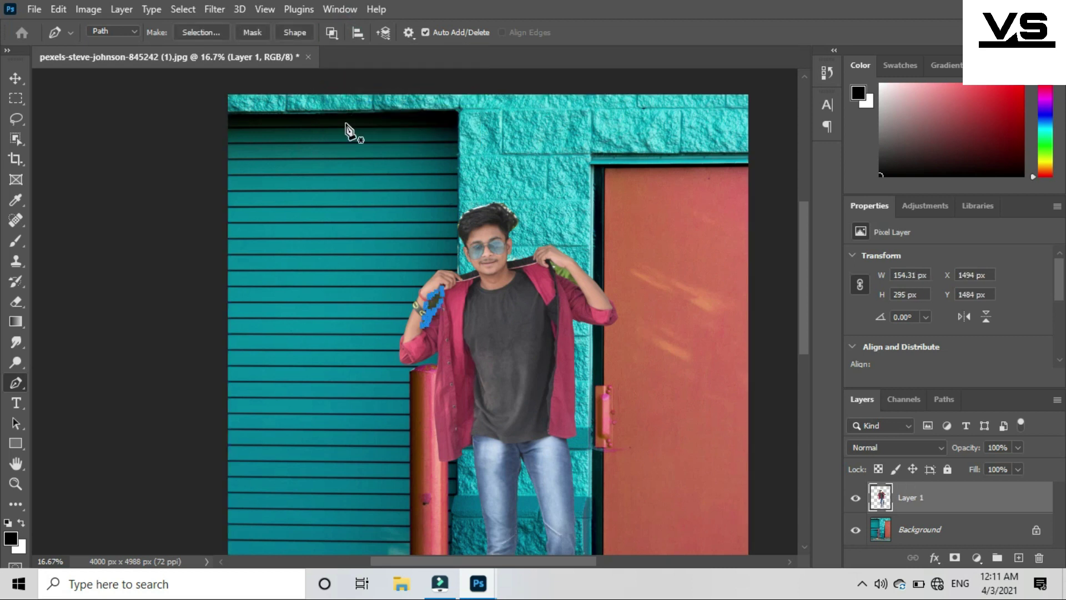
Switch to the Eraser and set its size to 42 px
key(ctrl+plus)
key(ctrl+plus)
key(ctrl+plus)
key(ctrl+plus)
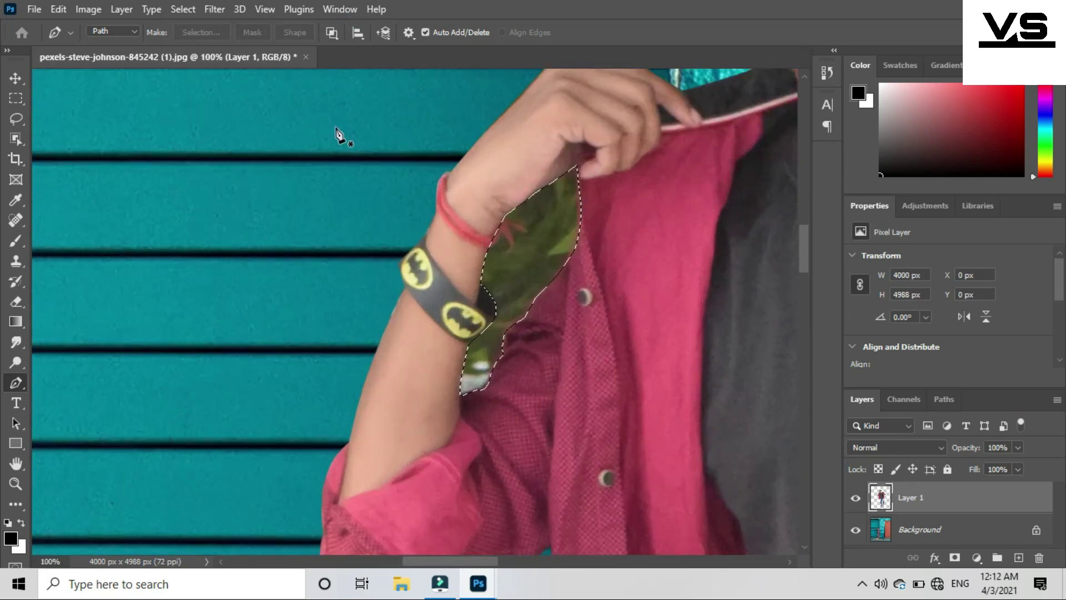
key(e)
right_click(507, 232)
text(42)
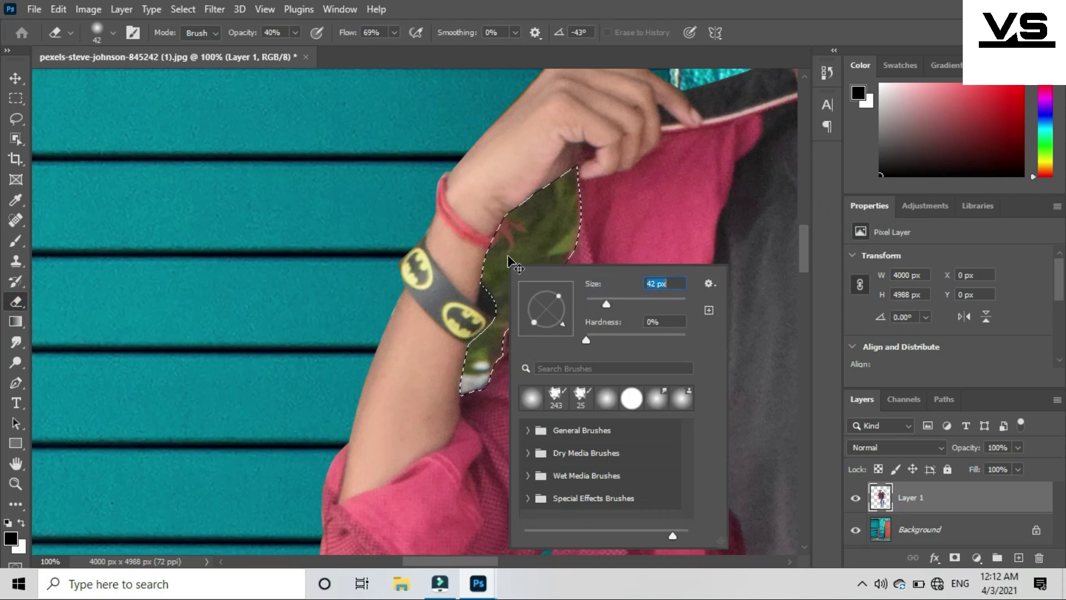
key(Return)
key(ctrl+minus)
key(ctrl+minus)
key(ctrl+minus)
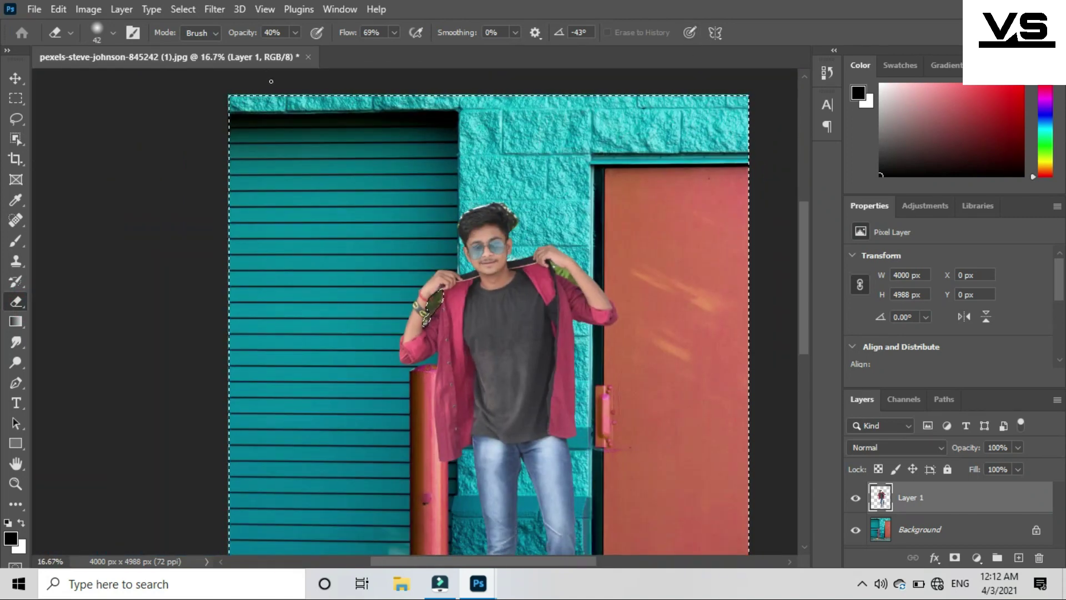
Undo an accidental deletion, set eraser flow to 100%, and start erasing the green leaf
key(Delete)
key(ctrl+d)
key(ctrl+z)
key(ctrl+z)
key(ctrl+plus)
key(ctrl+plus)
key(ctrl+plus)
key(ctrl+plus)
key(ctrl+plus)
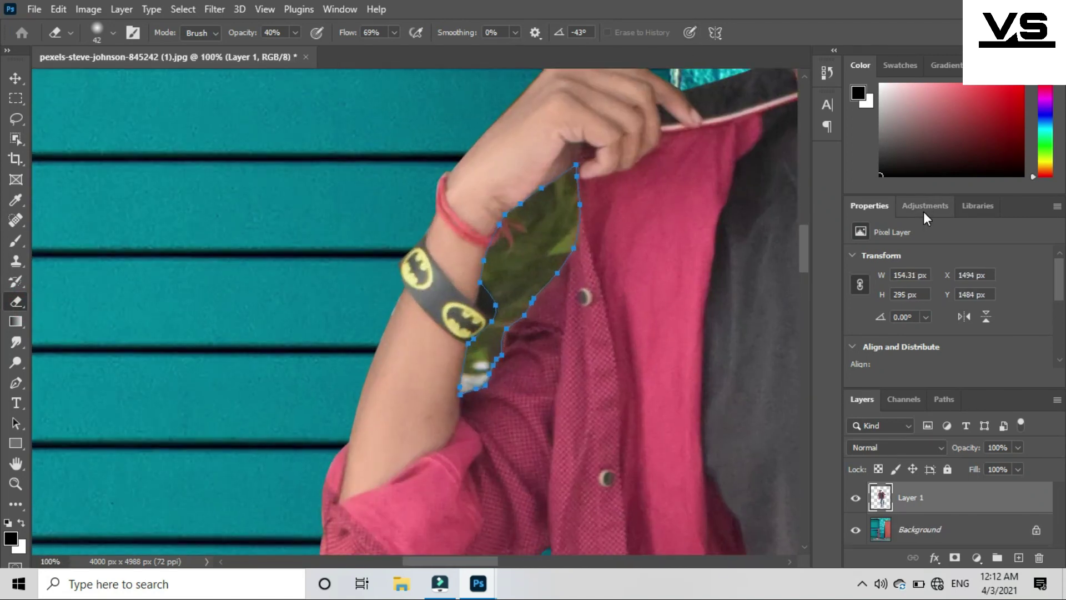
key(ctrl+plus)
right_click(590, 183)
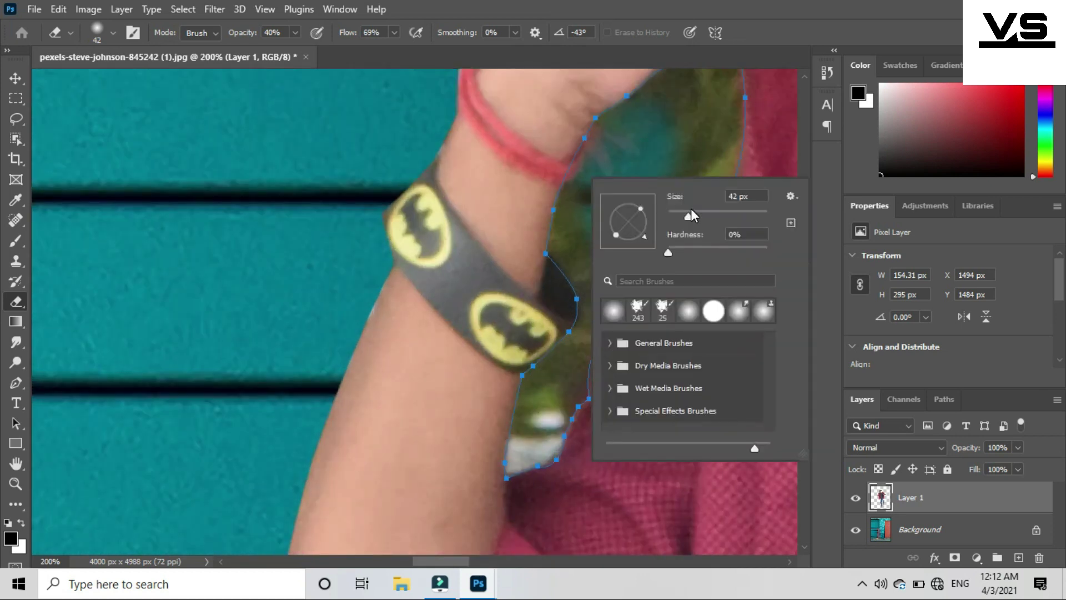
click(272, 144)
key(shift+0)
mouse_move(594, 191)
mouse_down()
mouse_move(590, 274)
mouse_move(676, 222)
mouse_move(682, 167)
mouse_up()
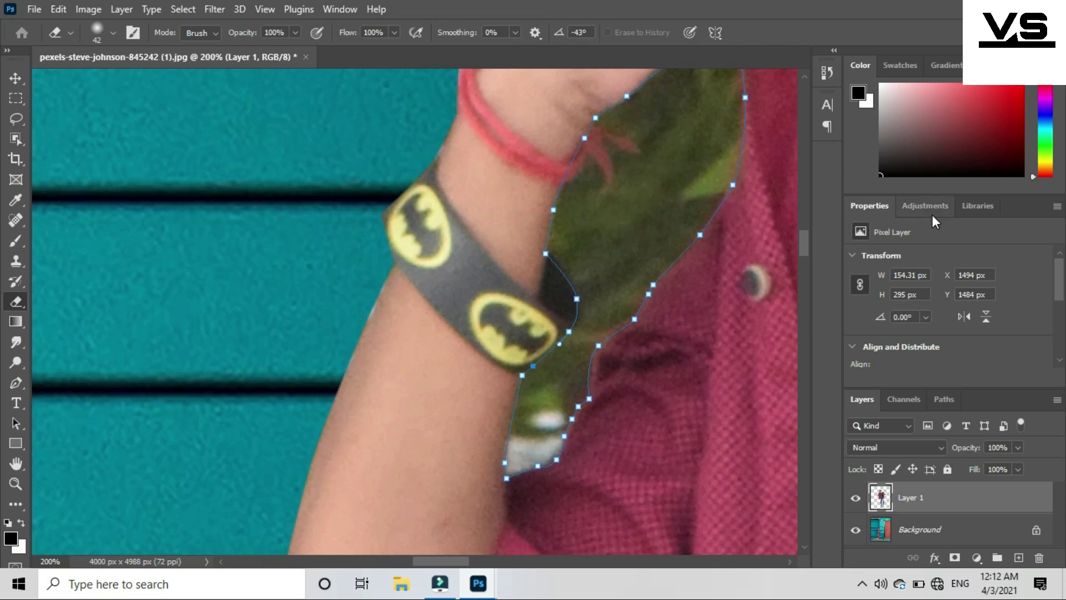
With a hard round 12 px eraser, erase leaf pixels around the wristband edge
click(113, 32)
double_click(133, 191)
mouse_move(627, 183)
mouse_down()
mouse_move(595, 209)
mouse_move(583, 236)
mouse_move(595, 257)
mouse_up()
key(ctrl+plus)
right_click(722, 189)
click(820, 221)
click(710, 137)
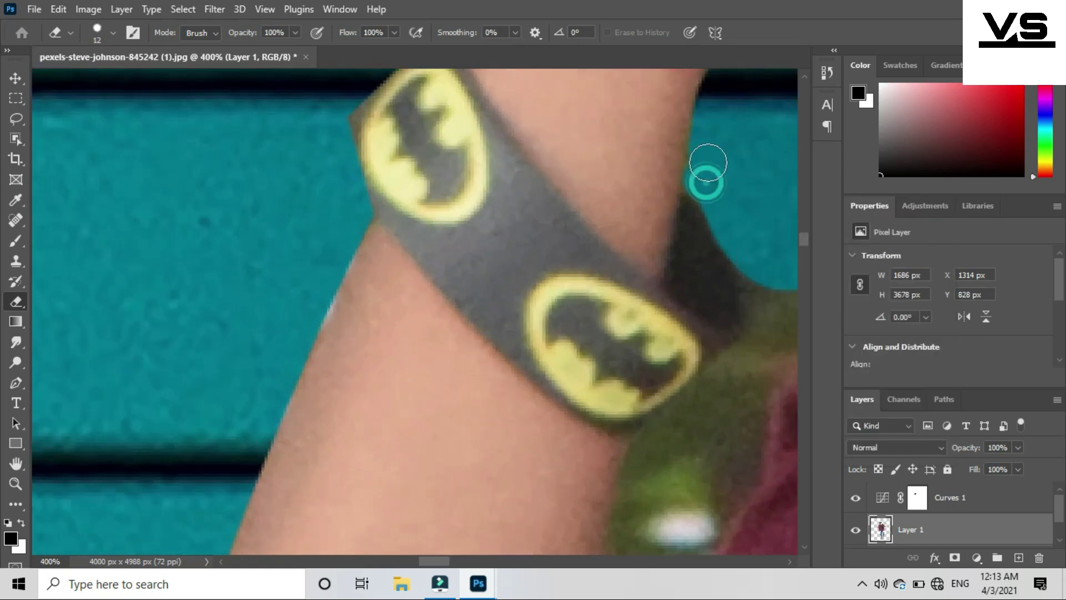
mouse_move(757, 255)
mouse_down()
mouse_move(698, 416)
mouse_move(635, 540)
mouse_move(711, 511)
mouse_move(724, 438)
mouse_up()
key(ctrl+minus)
key(ctrl+minus)
mouse_move(577, 369)
mouse_down()
mouse_move(594, 417)
mouse_move(576, 424)
mouse_up()
Erase the green leaf edges and strip running along the man's arm
key(ctrl+plus)
drag(742, 190, 712, 237)
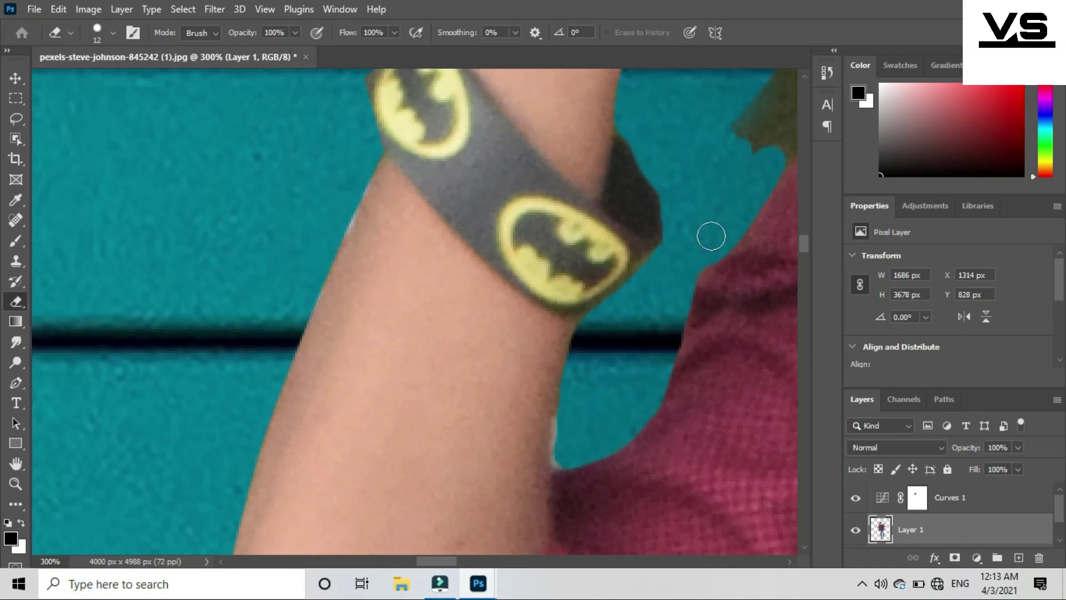
scroll(433, 329, right, 5)
scroll(276, 312, up, 5)
mouse_move(315, 253)
mouse_down()
mouse_move(390, 169)
mouse_move(490, 157)
mouse_move(466, 348)
mouse_move(333, 457)
mouse_move(468, 174)
mouse_move(337, 257)
mouse_up()
scroll(484, 304, up, 5)
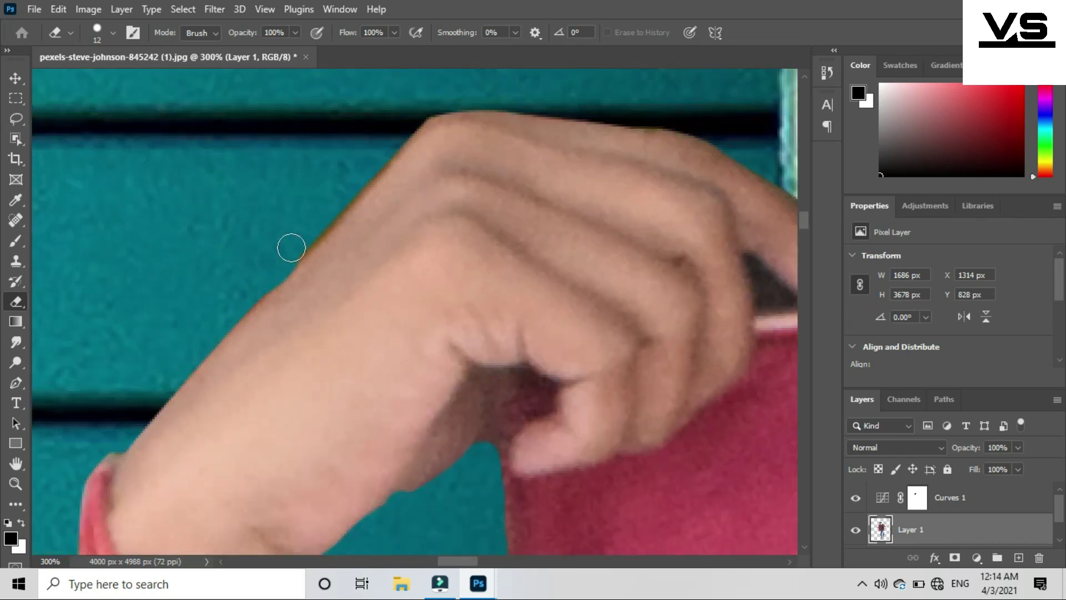
key(ctrl+minus)
key(ctrl+minus)
key(ctrl+minus)
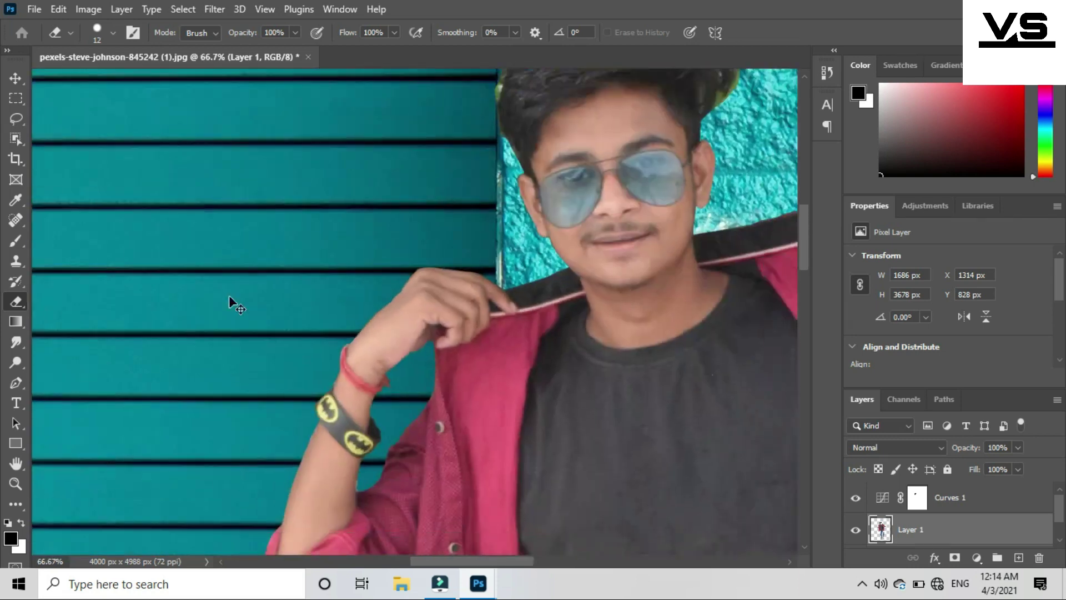
scroll(601, 561, right, 5)
key(ctrl+plus)
key(ctrl+plus)
key(ctrl+plus)
mouse_move(103, 86)
mouse_down()
mouse_move(355, 196)
mouse_move(477, 333)
mouse_move(544, 444)
mouse_move(330, 336)
mouse_move(164, 210)
mouse_move(133, 128)
mouse_move(222, 179)
mouse_move(340, 219)
mouse_move(304, 288)
mouse_move(321, 286)
mouse_move(237, 266)
mouse_up()
Shrink the eraser to 4 px, erase the remaining green patch, and undo the last stroke
right_click(436, 284)
drag(488, 325, 476, 325)
key(Return)
key(ctrl+z)
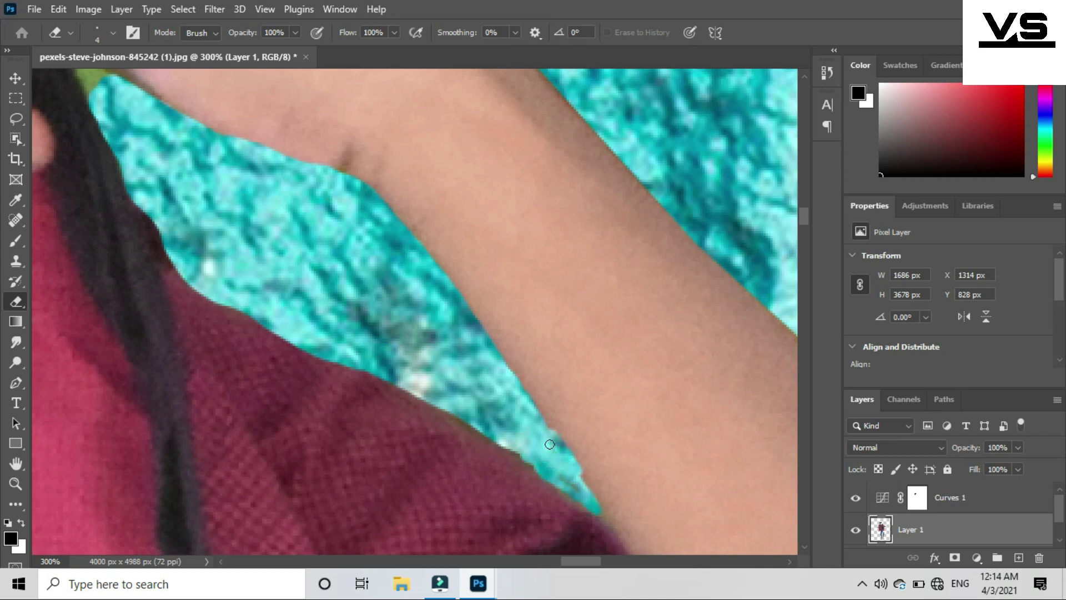
Enlarge the eraser to 25 px and erase the white halo along the hair edge
scroll(50, 212, up, 3)
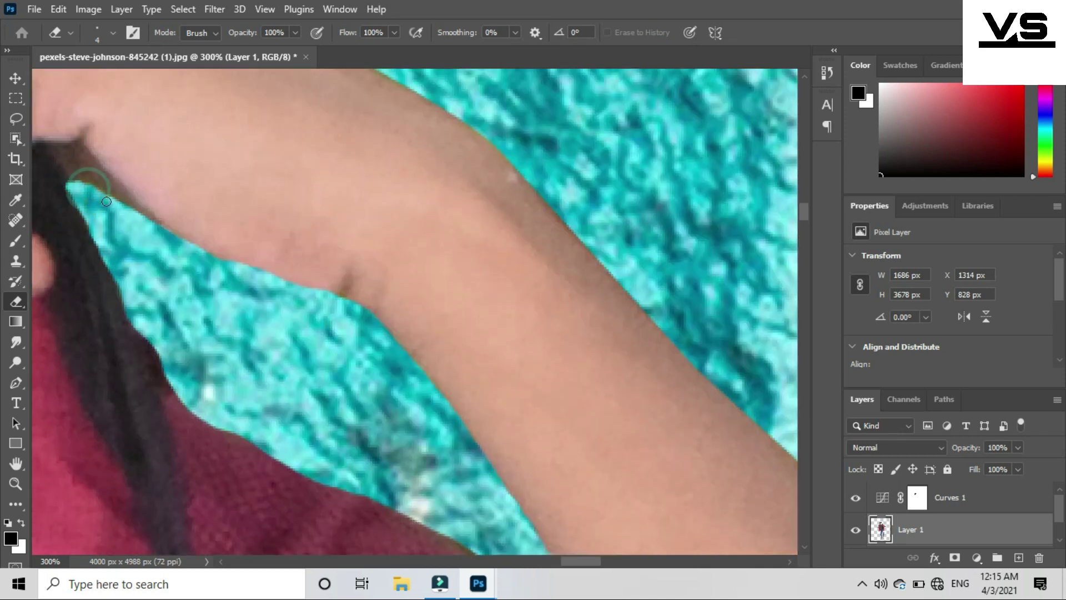
scroll(106, 201, down, 5)
scroll(463, 197, up, 1)
scroll(463, 197, up, 2)
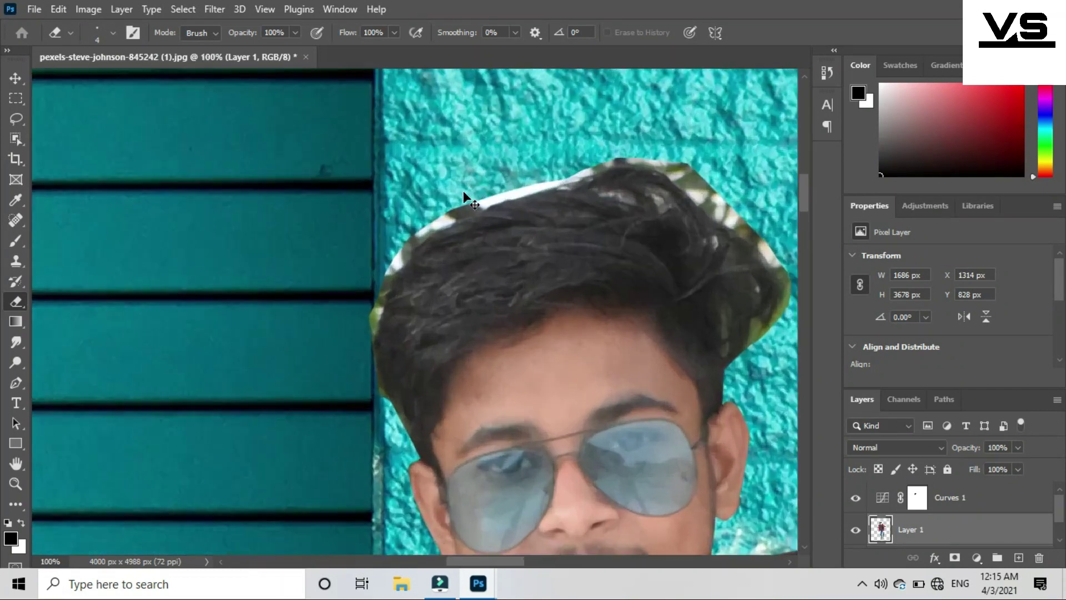
scroll(463, 197, up, 1)
right_click(303, 158)
key(Return)
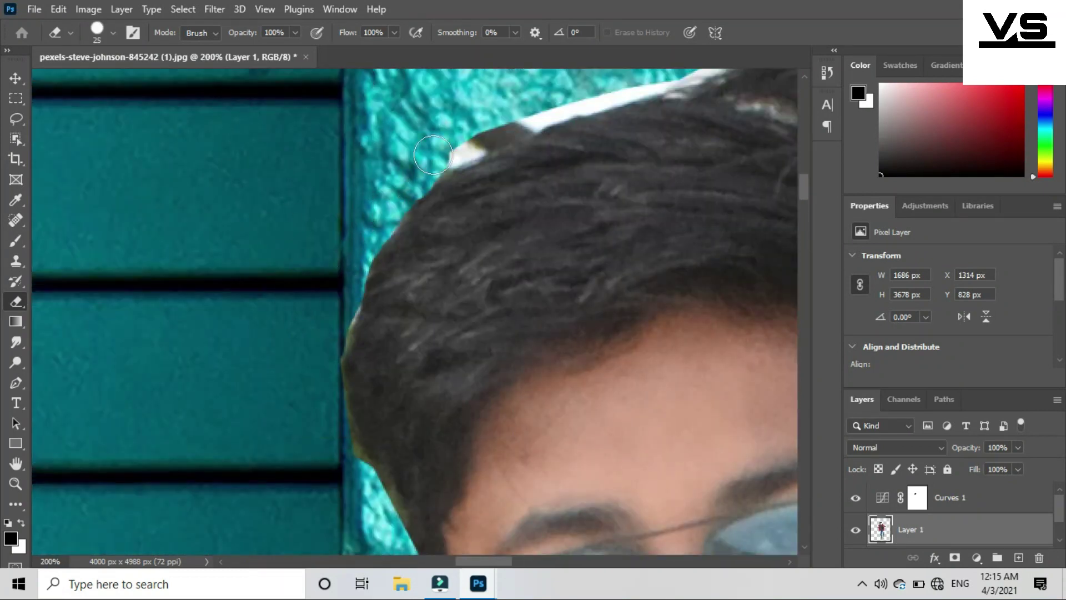
drag(485, 128, 664, 71)
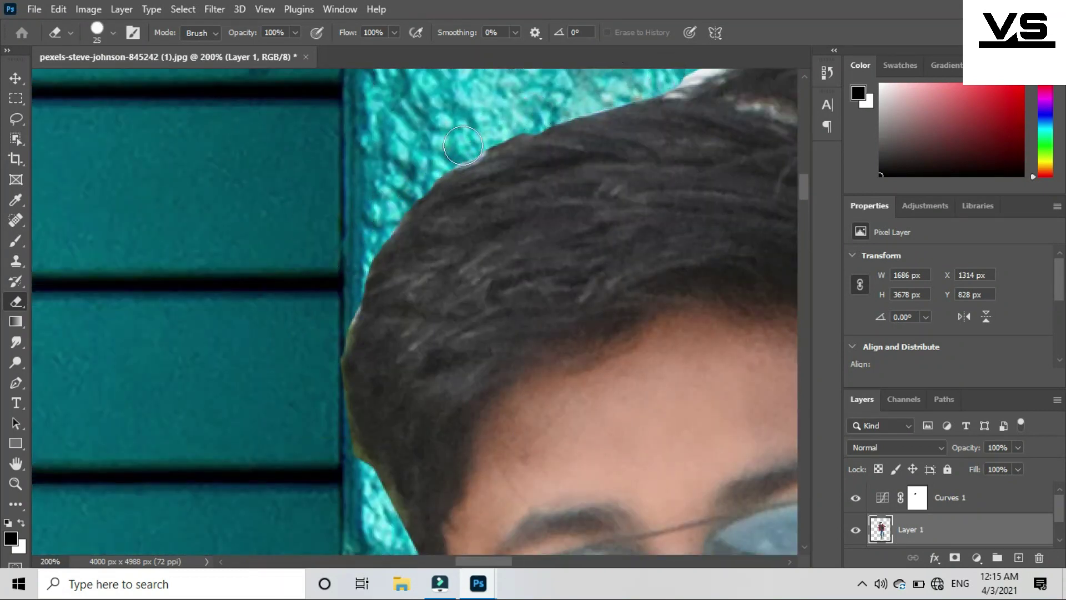
Erase along the hair top, undo stray holes using a 7 px brush, then pick the Background Eraser
scroll(331, 204, up, 3)
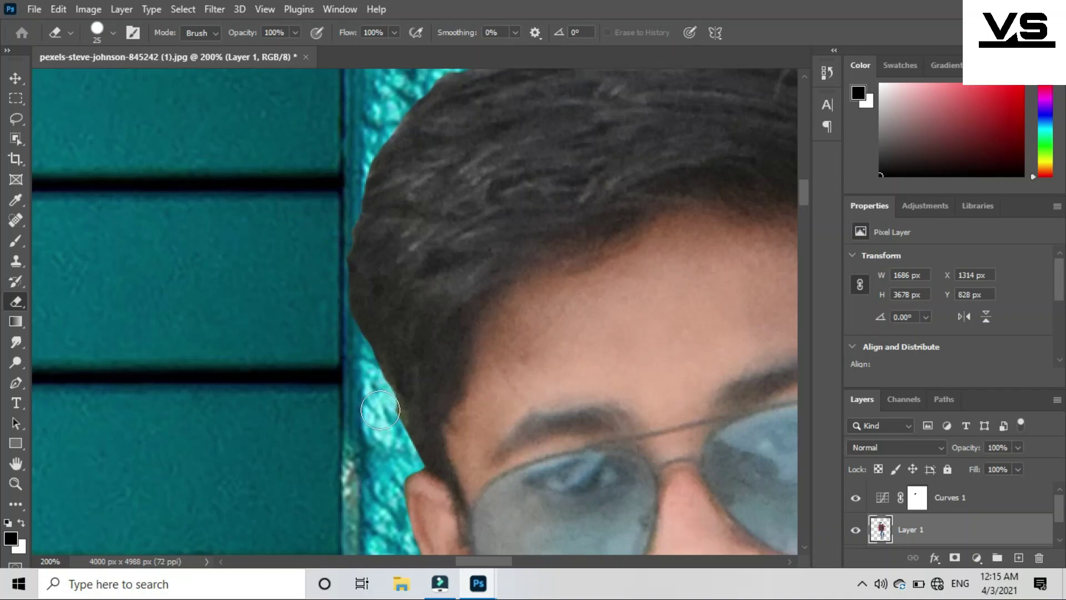
scroll(389, 278, up, 2)
scroll(389, 278, right, 3)
mouse_move(250, 206)
mouse_down()
mouse_move(483, 222)
mouse_move(615, 318)
mouse_up()
key(ctrl+z)
right_click(333, 207)
text(7)
click(321, 215)
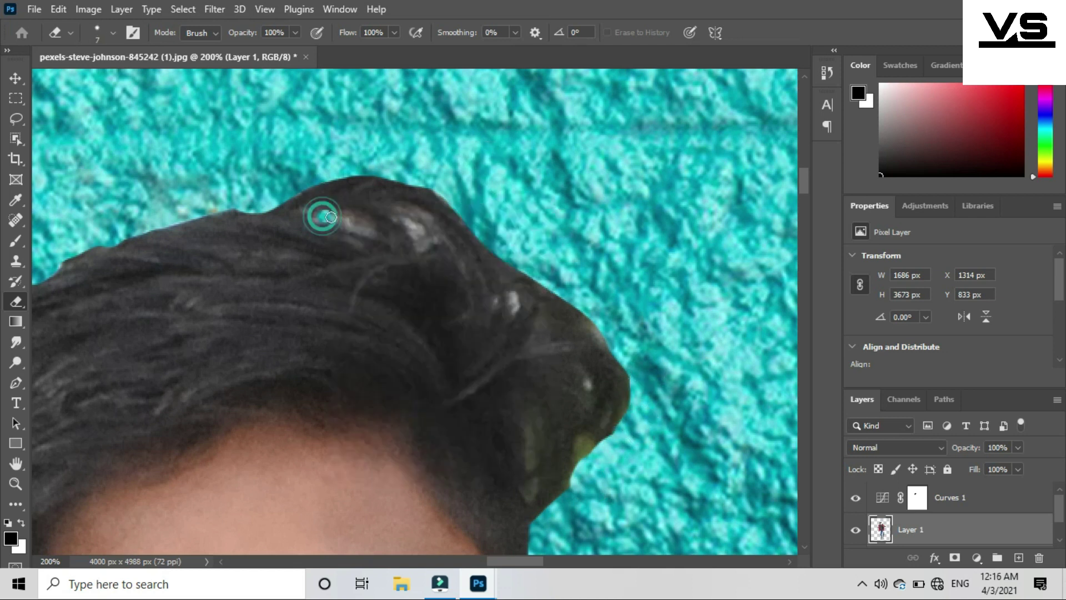
key(ctrl+z)
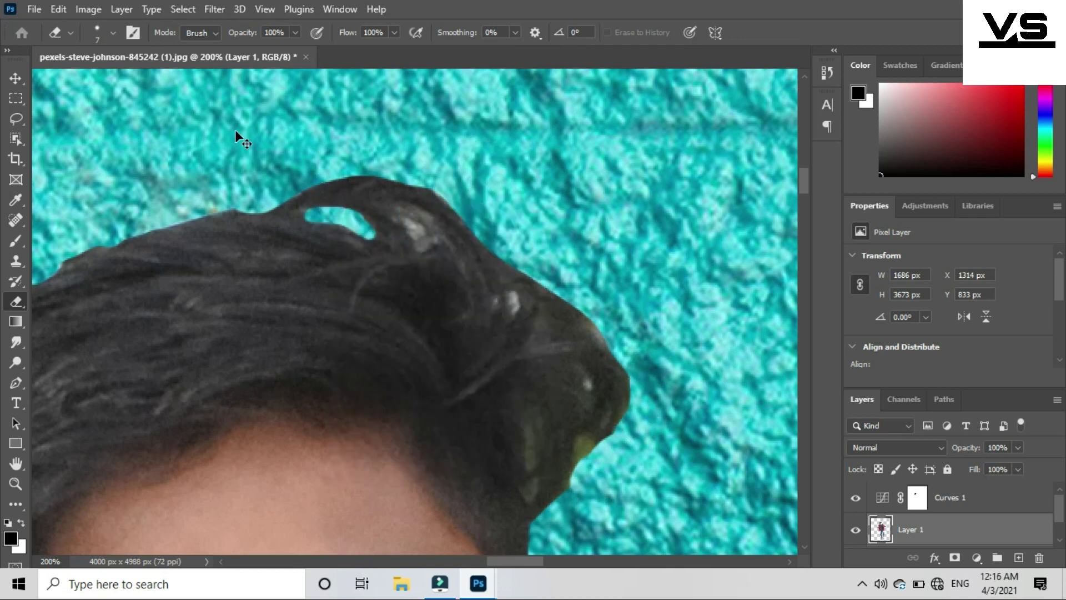
key(ctrl+z)
right_click(15, 301)
click(83, 317)
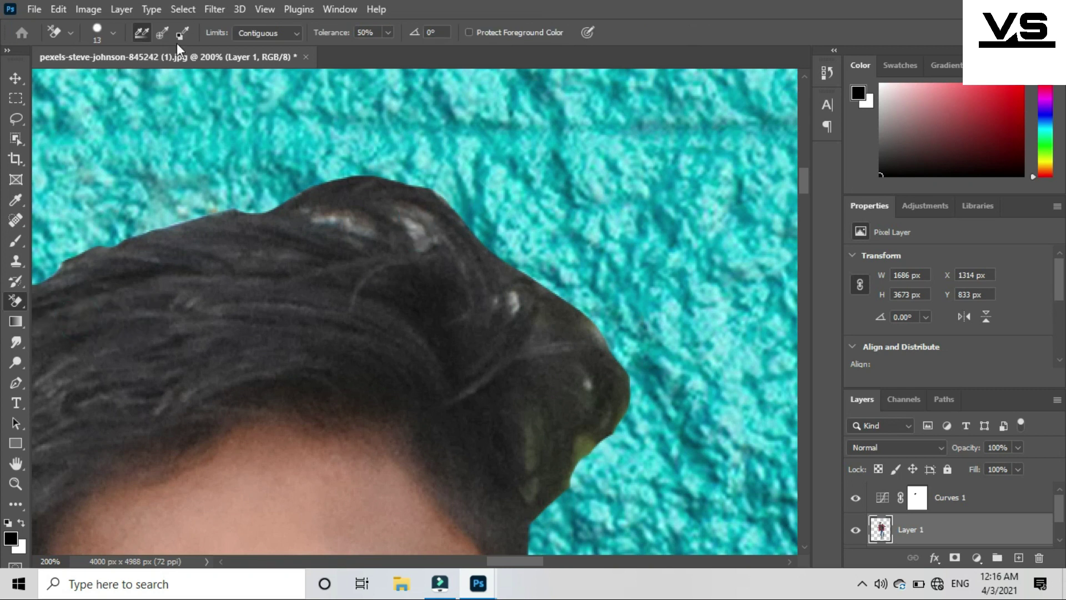
Use the Background Eraser, sampling once at lower tolerance, to erase teal patches around the hair
click(162, 33)
right_click(336, 220)
drag(327, 34, 314, 40)
mouse_move(414, 234)
mouse_down()
mouse_move(345, 219)
mouse_move(439, 183)
mouse_up()
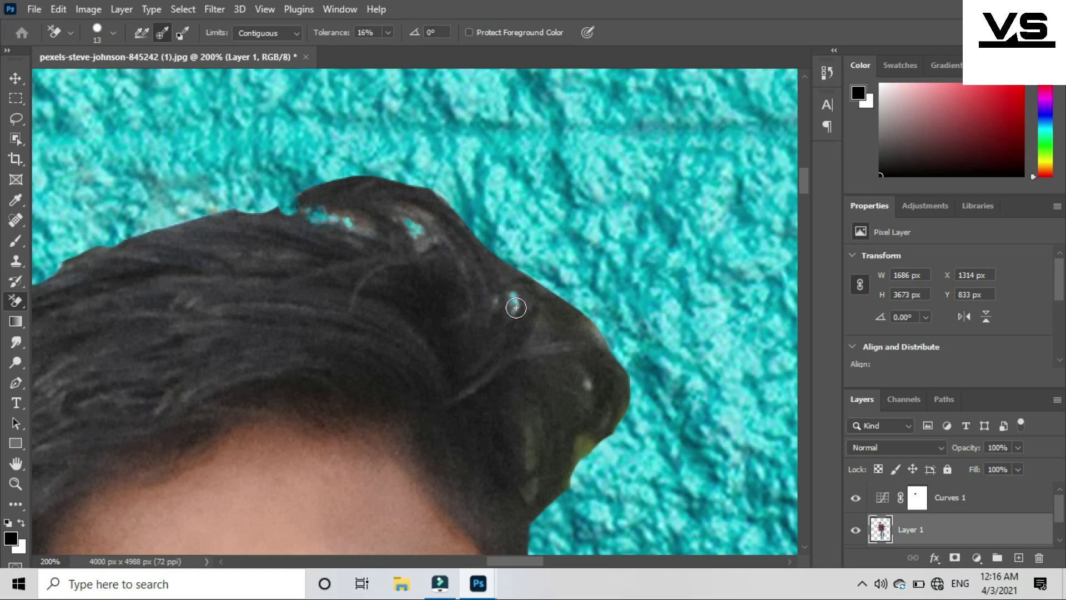
drag(579, 383, 581, 462)
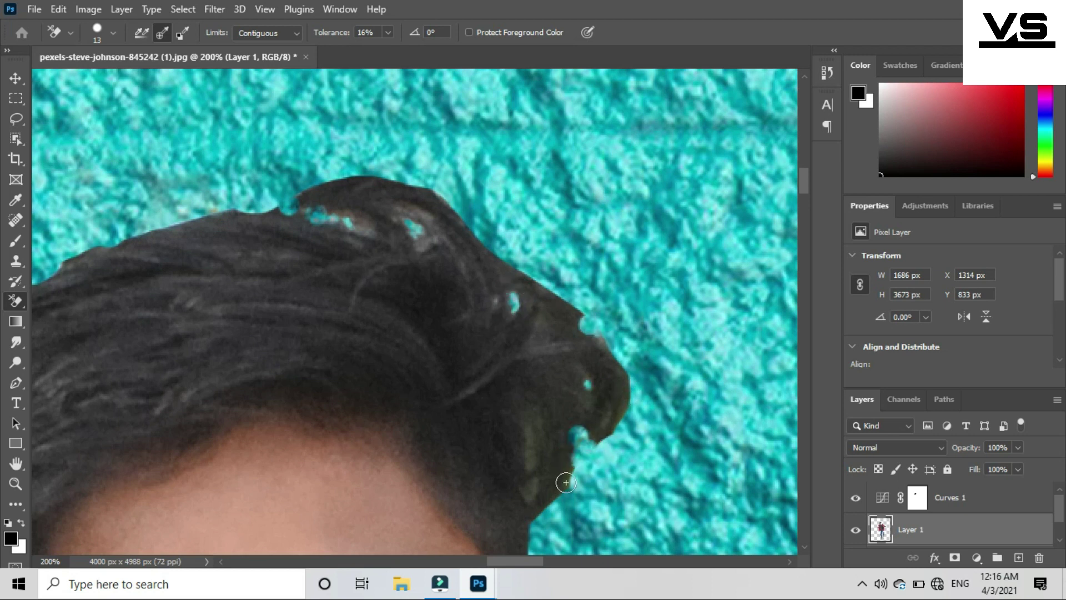
click(113, 32)
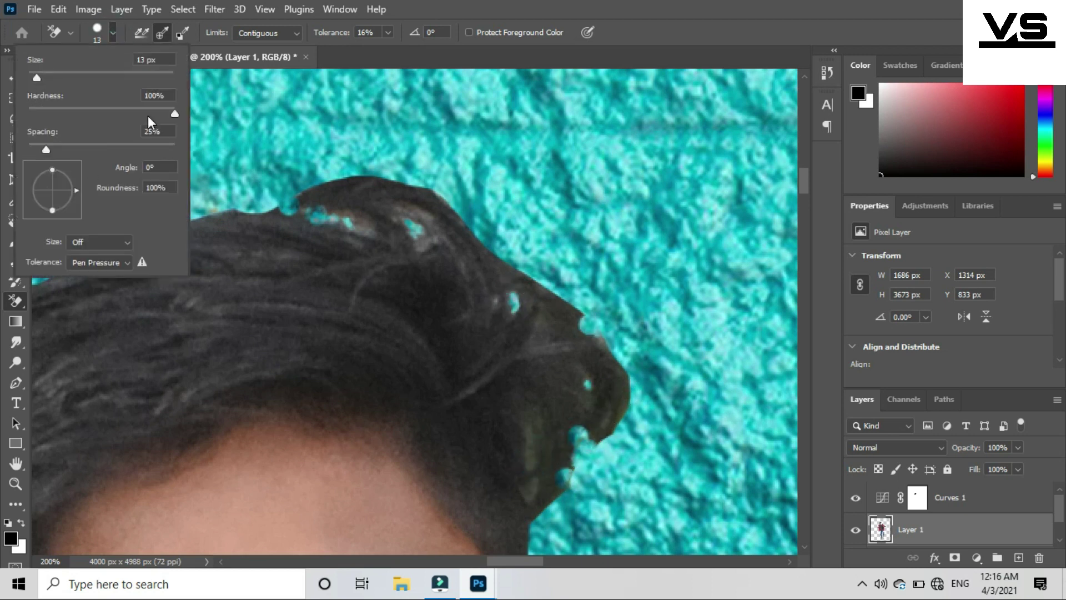
click(605, 333)
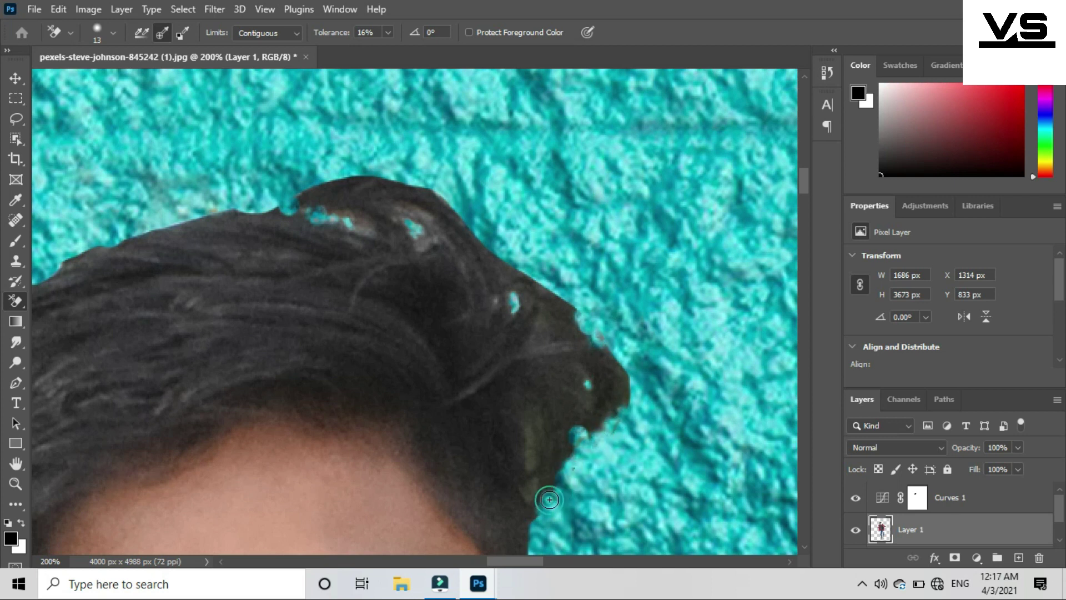
scroll(710, 350, down, 8)
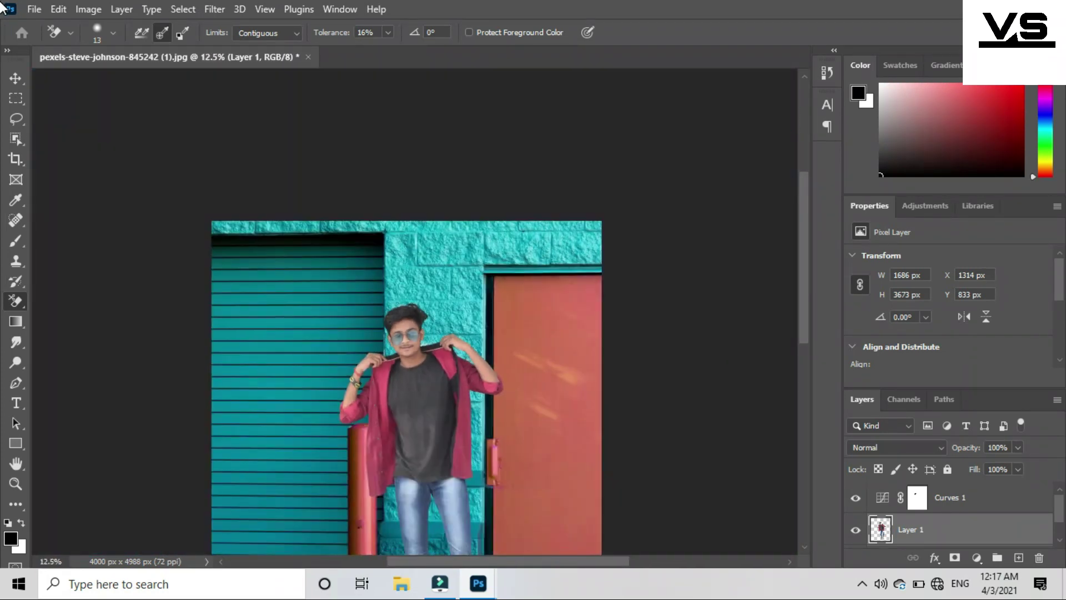
scroll(411, 311, down, 3)
Apply Brightness/Contrast to the man with Brightness 5 and Contrast 56
right_click(882, 537)
click(88, 9)
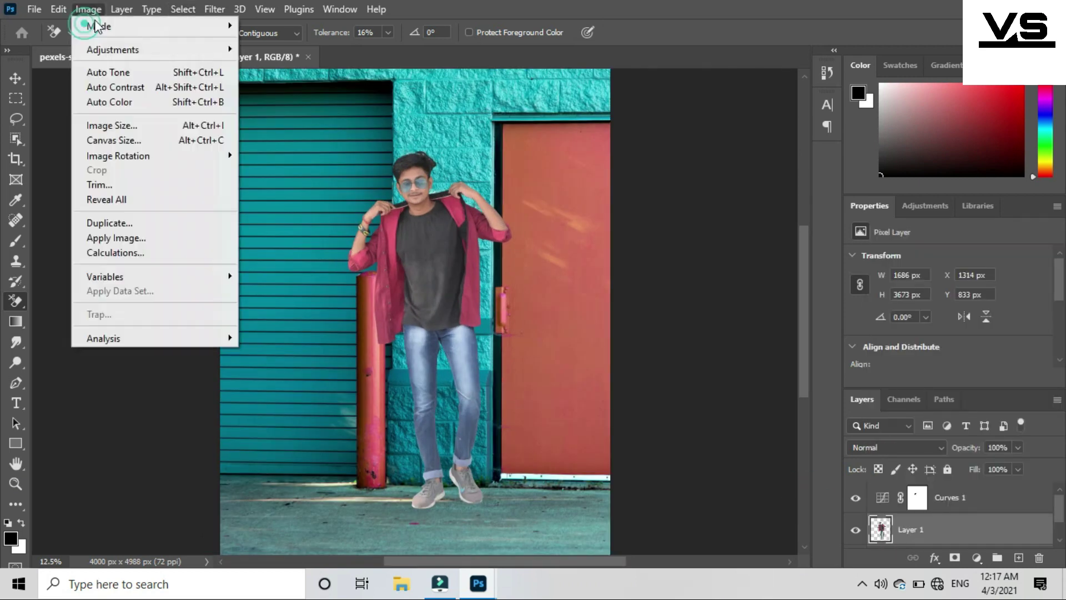
click(277, 50)
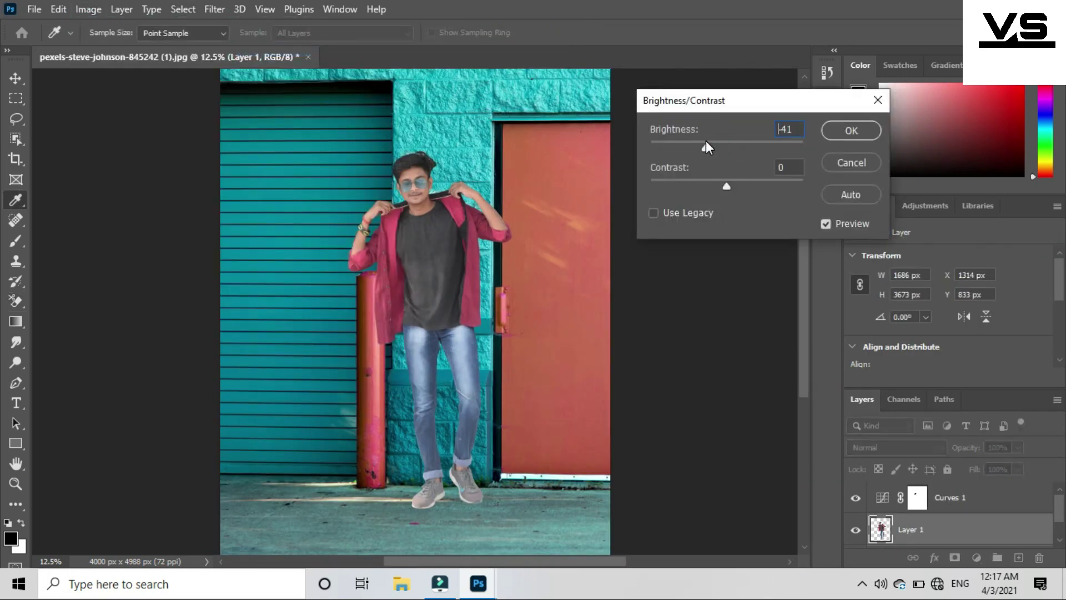
drag(727, 186, 748, 189)
mouse_move(705, 146)
mouse_down()
mouse_move(744, 155)
mouse_move(723, 150)
mouse_up()
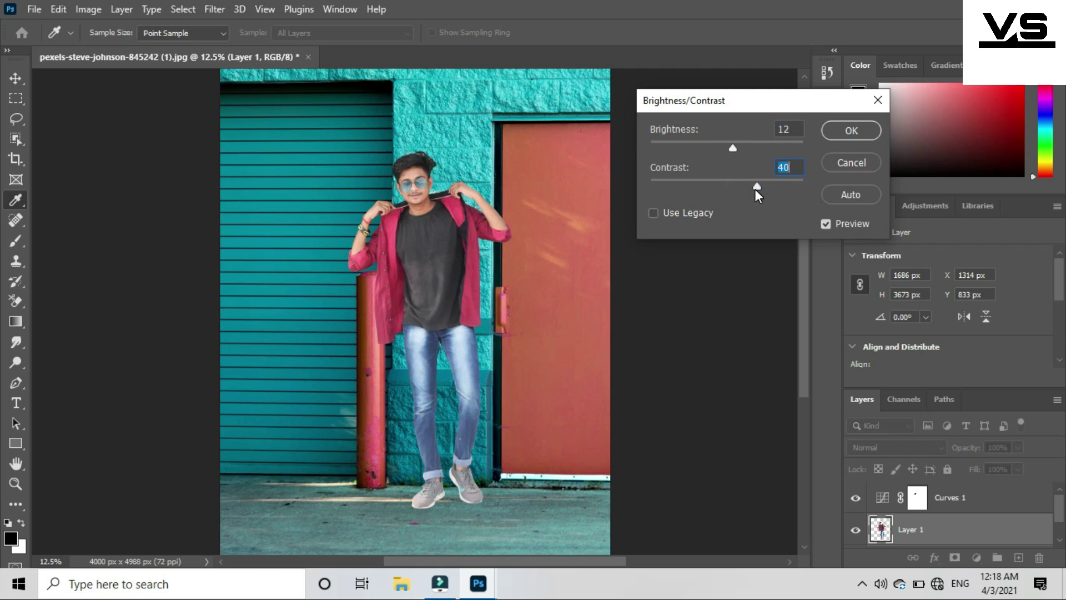
mouse_move(734, 148)
mouse_down()
mouse_move(714, 155)
mouse_move(750, 156)
mouse_up()
key(ctrl+minus)
key(ctrl+plus)
key(ctrl+plus)
click(729, 146)
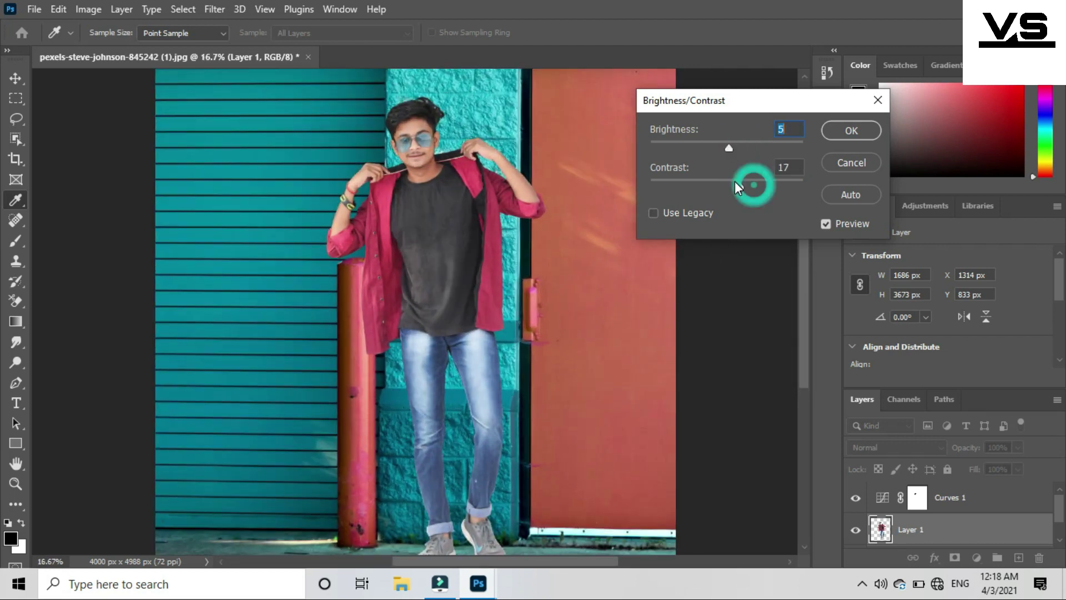
drag(763, 190, 771, 191)
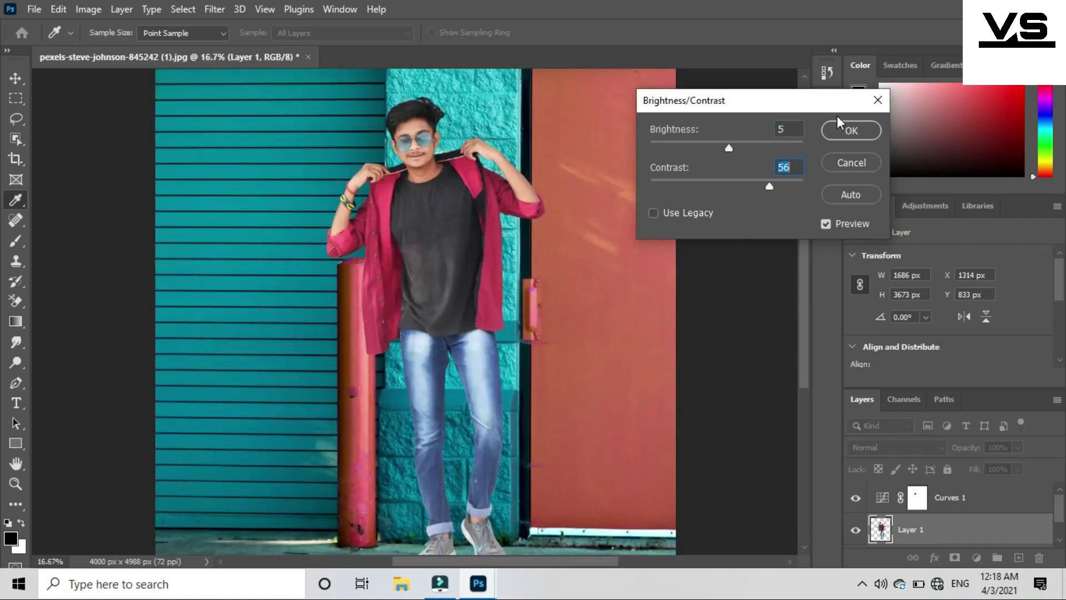
click(851, 130)
Apply a two-point Curves adjustment that deepens the darker tones
click(89, 10)
click(300, 81)
drag(521, 62, 802, 55)
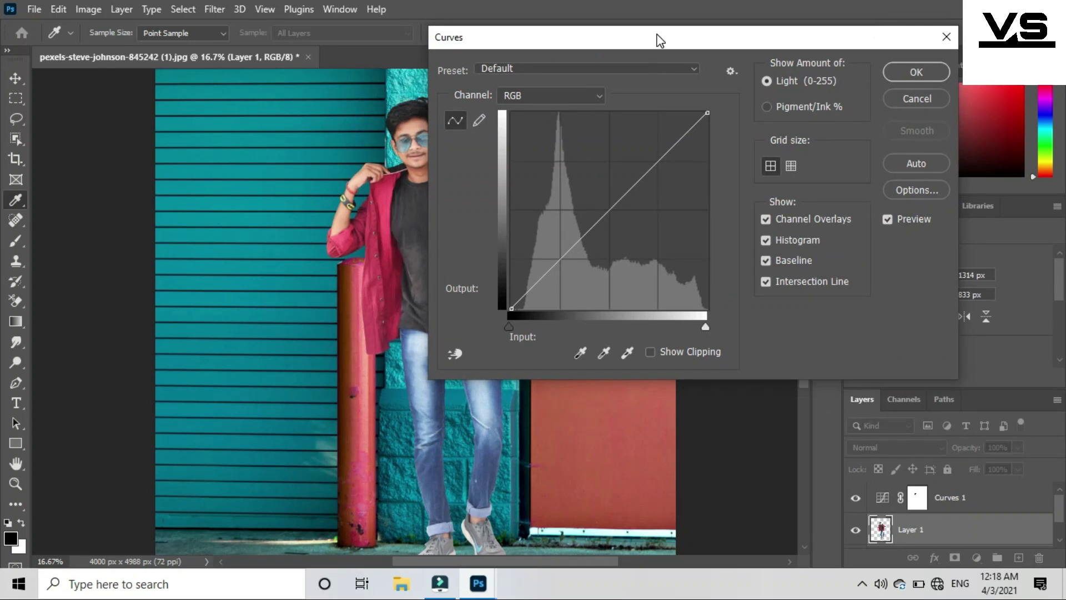
mouse_move(694, 253)
mouse_down()
mouse_move(694, 279)
mouse_move(688, 272)
mouse_up()
drag(740, 222, 740, 216)
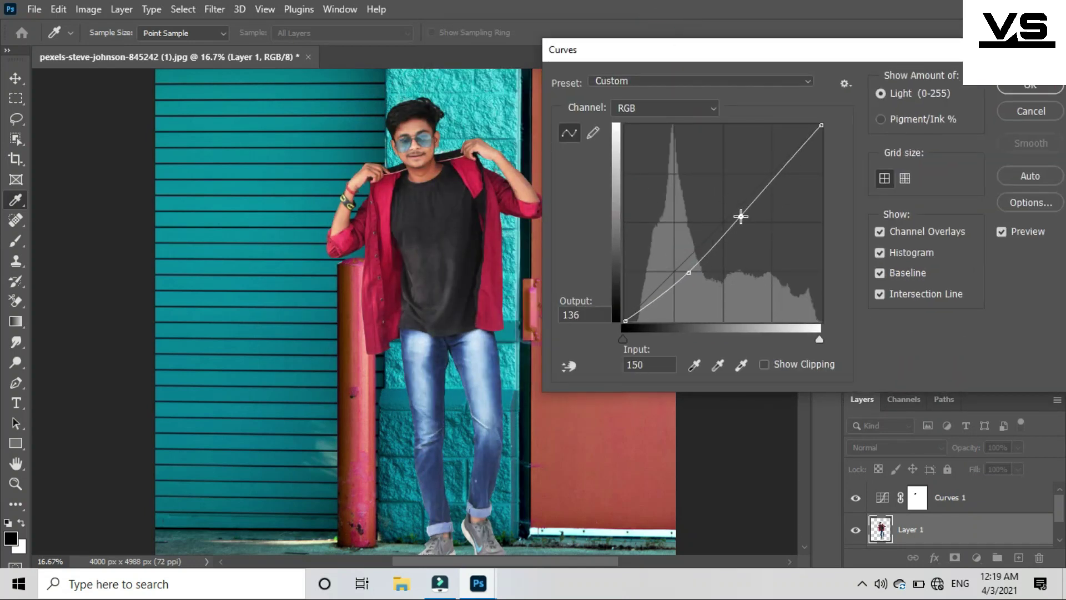
key(ctrl+minus)
key(ctrl+minus)
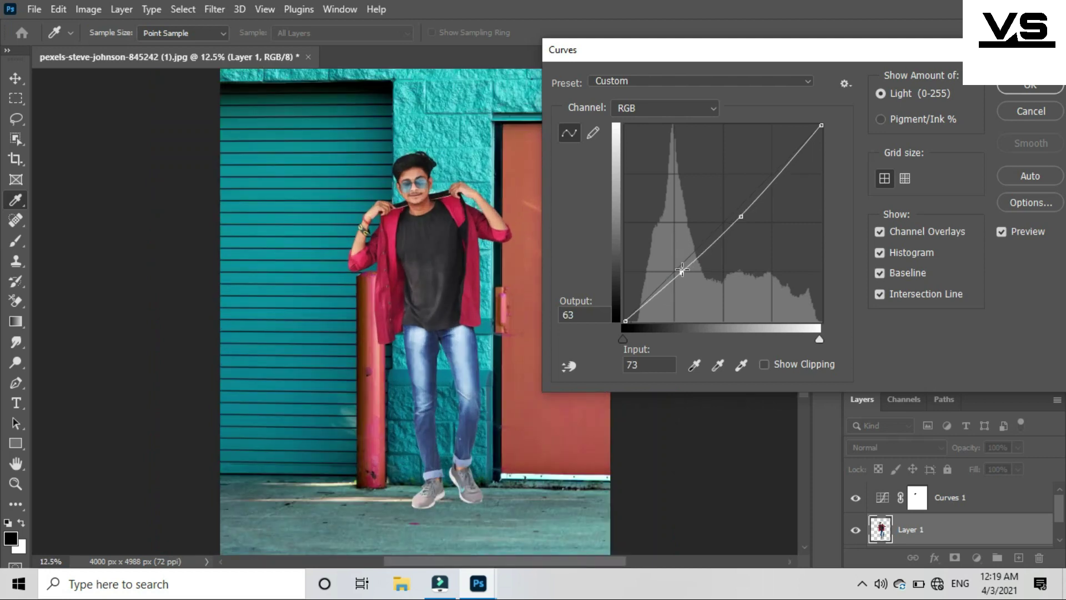
click(1032, 83)
Paint a black dab on the new layer and flatten it into a thin shadow
key(ctrl+plus)
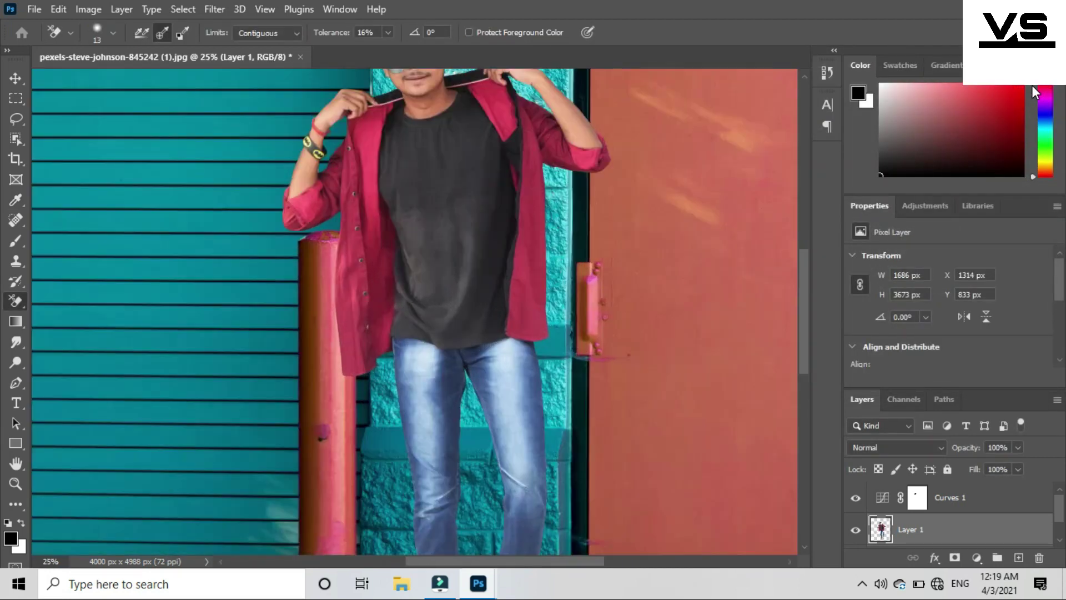
scroll(416, 306, down, 3)
scroll(417, 305, down, 2)
key(b)
right_click(205, 183)
key(Escape)
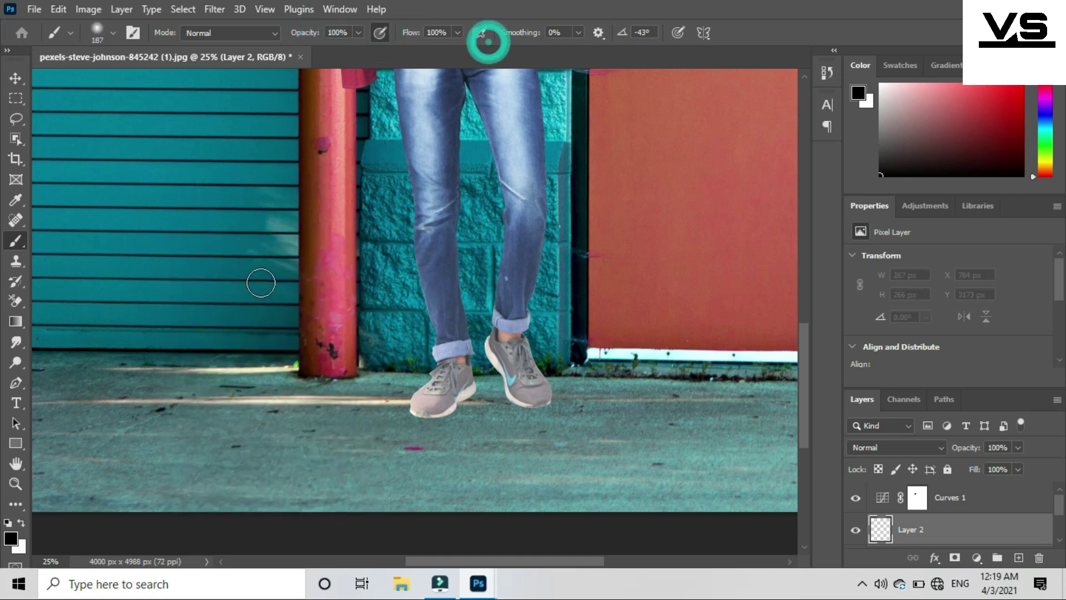
click(260, 282)
key(ctrl+t)
mouse_move(286, 309)
mouse_down()
mouse_move(347, 308)
mouse_move(317, 338)
mouse_up()
mouse_move(228, 249)
mouse_down()
mouse_move(208, 319)
mouse_move(241, 339)
mouse_move(444, 401)
mouse_move(572, 401)
mouse_move(500, 397)
mouse_up()
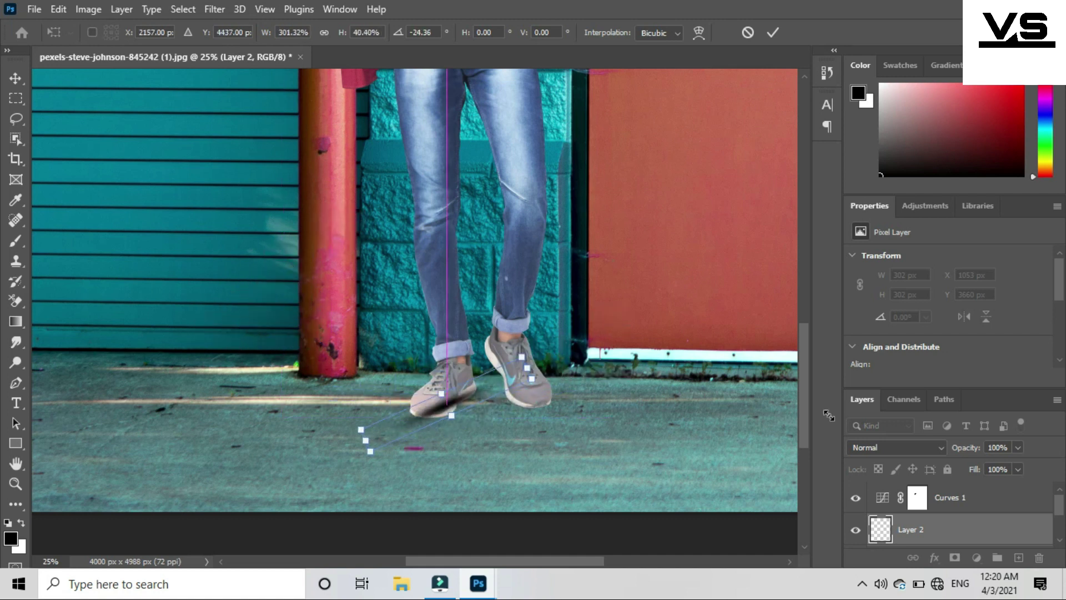
key(Return)
Move the shadow layer below Layer 1 and reshape it to fit under the shoes
key(b)
click(934, 557)
click(902, 530)
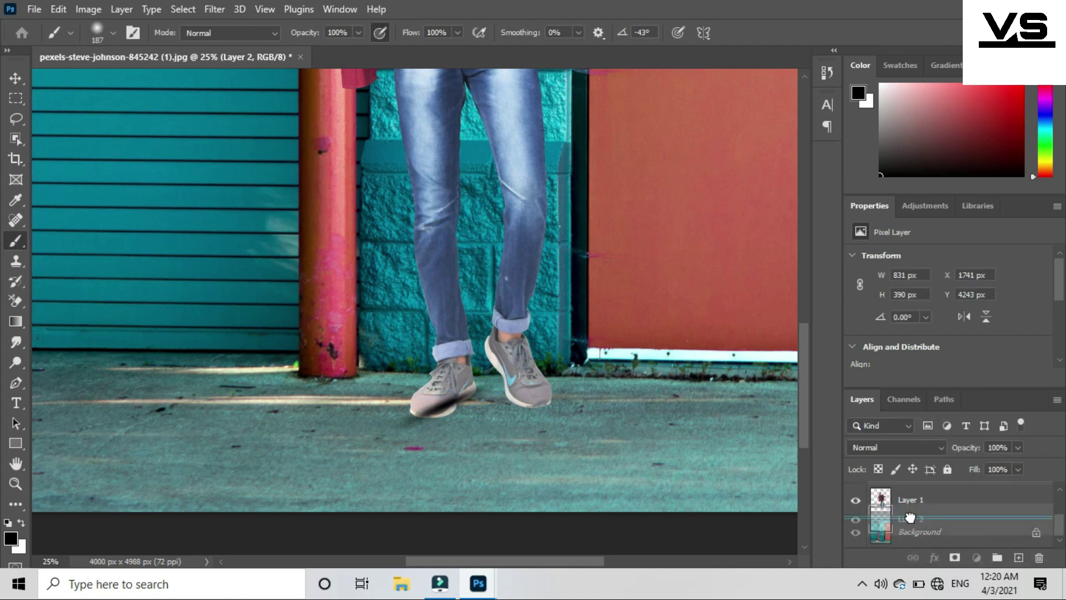
key(ctrl+t)
drag(527, 441, 547, 451)
drag(455, 422, 447, 417)
drag(448, 358, 449, 350)
drag(535, 401, 535, 402)
mouse_move(540, 347)
mouse_down()
mouse_move(403, 226)
mouse_move(798, 331)
mouse_up()
mouse_move(632, 363)
mouse_down()
mouse_move(378, 413)
mouse_move(440, 456)
mouse_move(455, 419)
mouse_move(437, 417)
mouse_move(433, 377)
mouse_up()
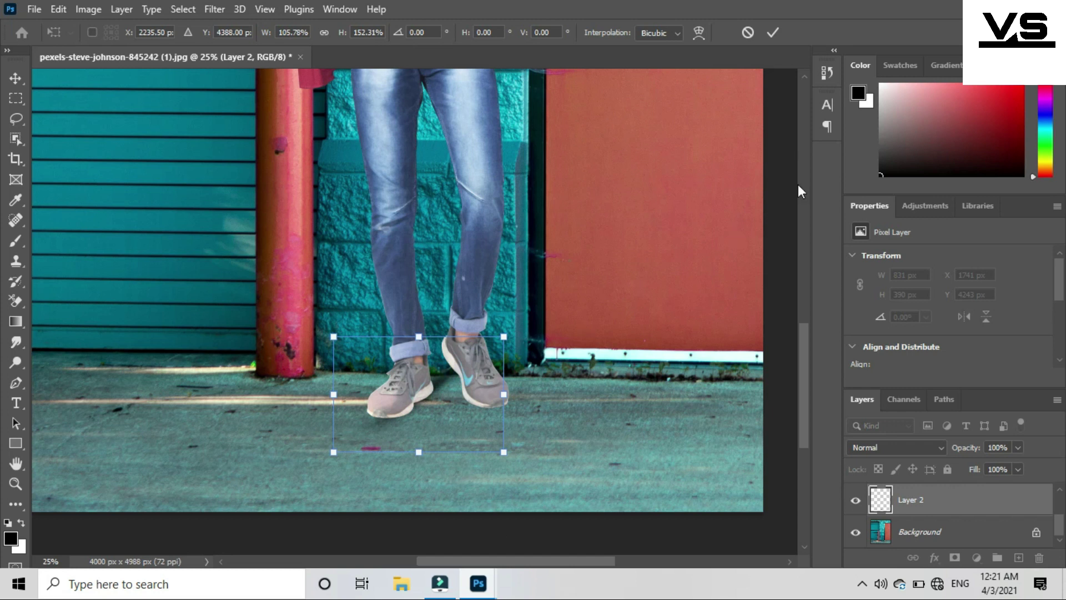
mouse_move(479, 442)
mouse_down()
mouse_move(483, 433)
mouse_move(469, 428)
mouse_move(482, 421)
mouse_move(474, 430)
mouse_up()
key(ctrl+minus)
key(ctrl+plus)
Set up a soft round low-flow Eraser to soften the shadow, then add empty Layer 3
click(15, 301)
right_click(456, 284)
click(449, 373)
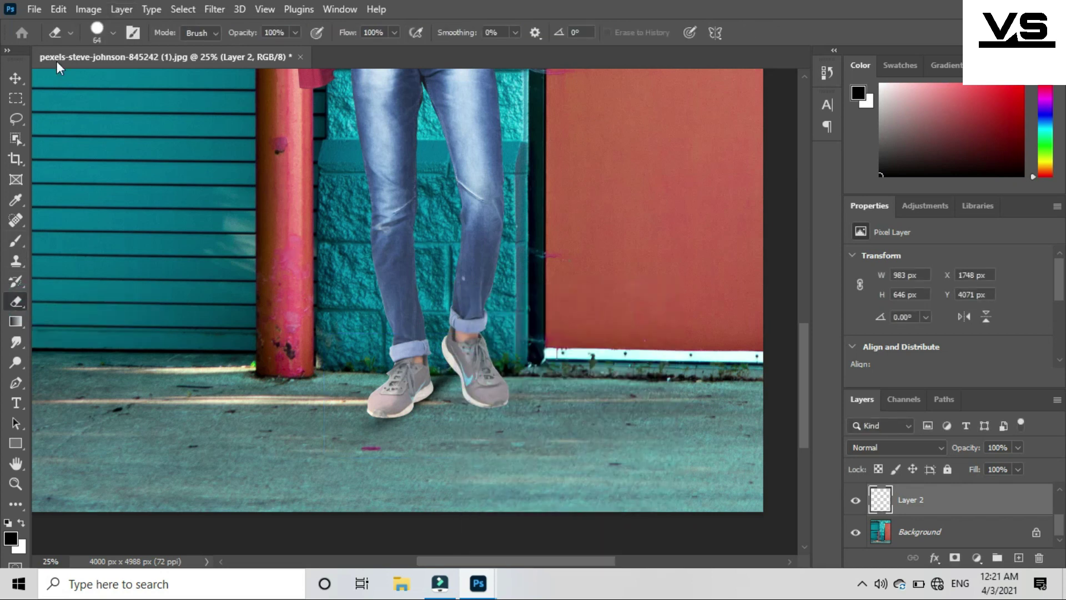
click(96, 32)
right_click(452, 286)
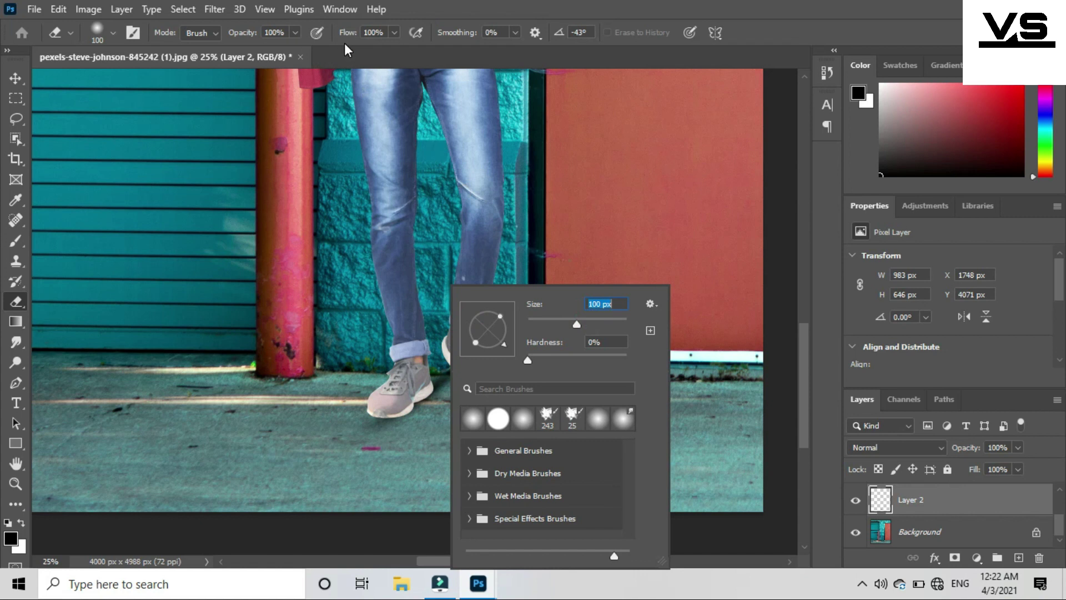
drag(348, 32, 314, 35)
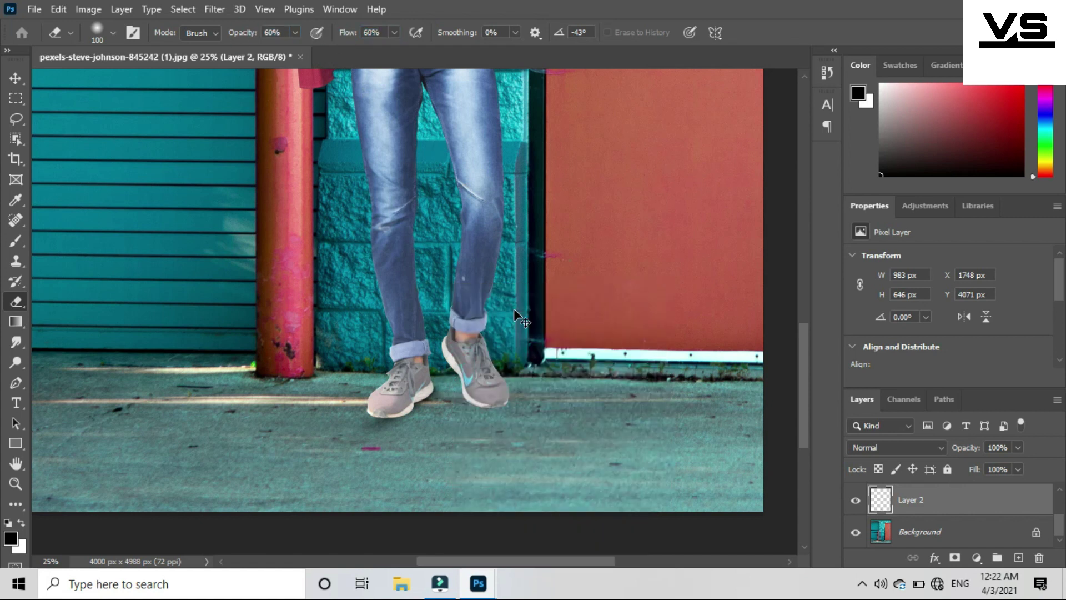
key(ctrl+minus)
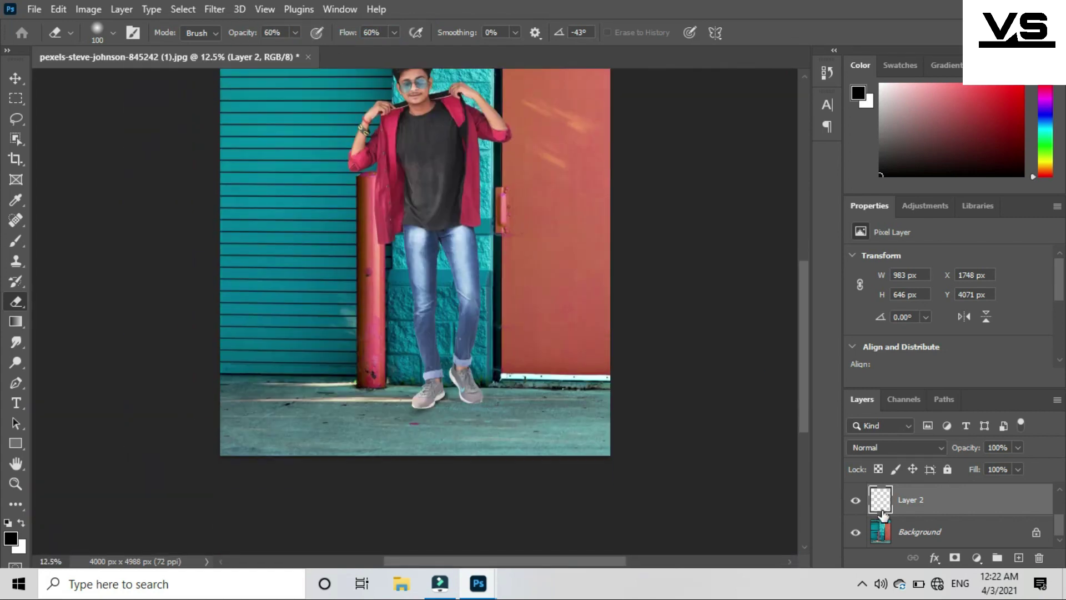
click(1018, 557)
Paint a black dab on Layer 3 and scale it near the shoes
key(b)
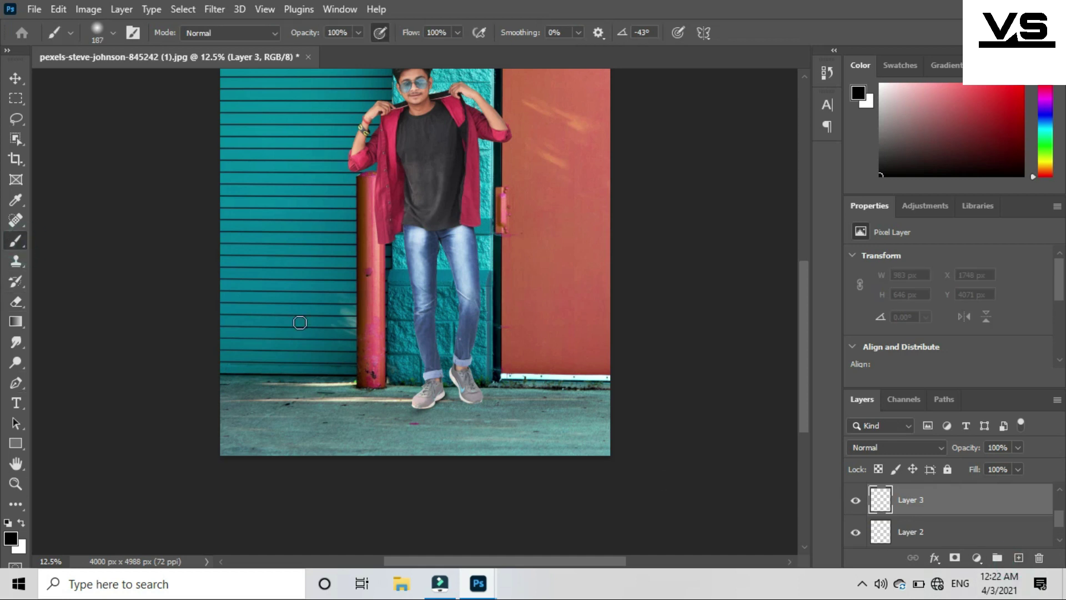
right_click(275, 317)
key(Escape)
key(ctrl+t)
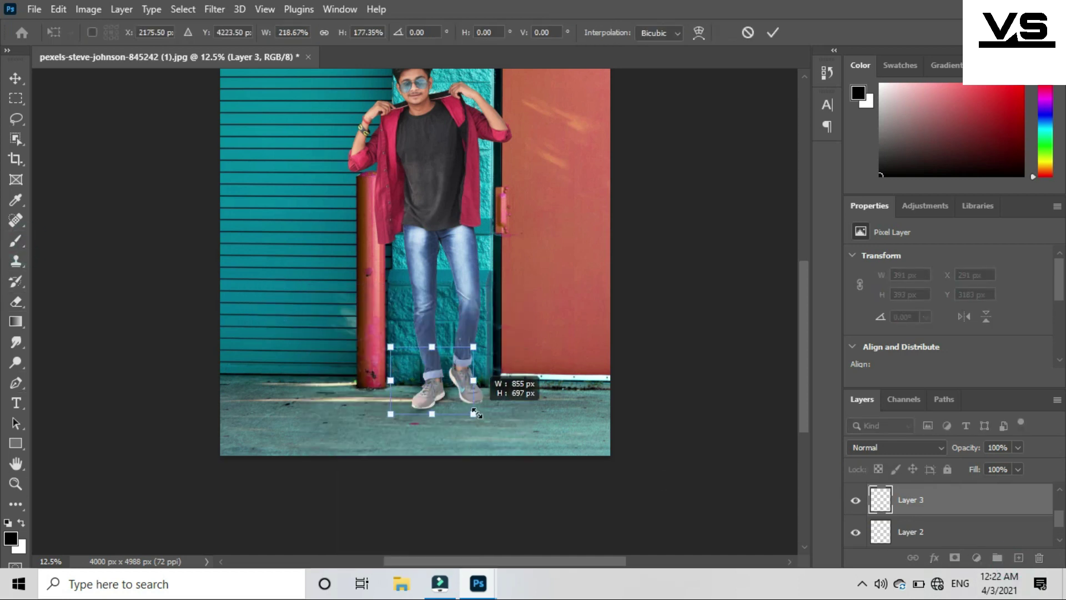
key(ctrl+plus)
key(Return)
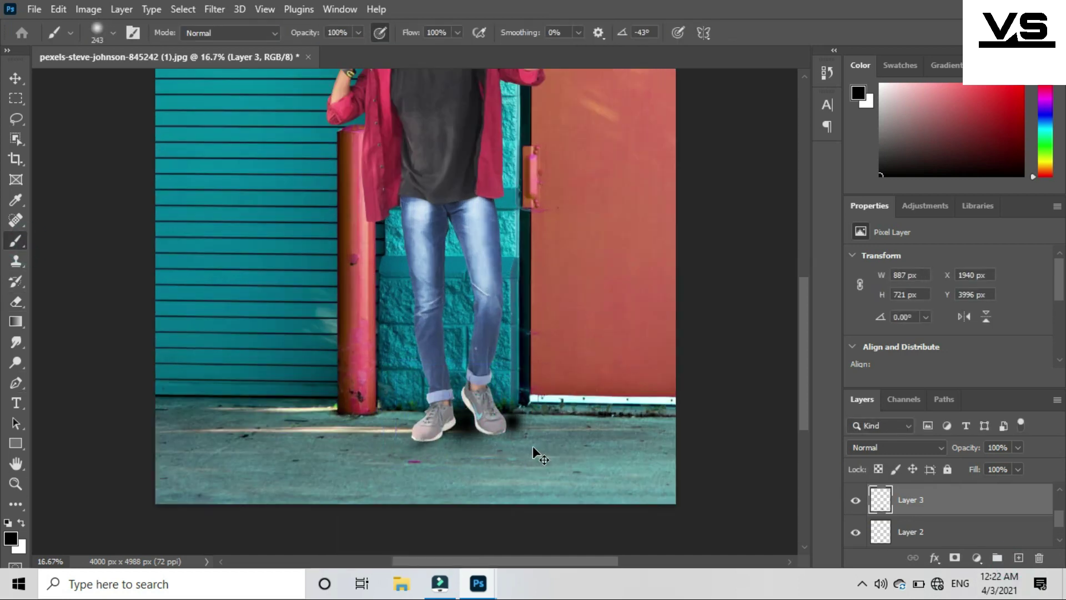
Narrow the dab, rotate it about -32°, and position it beside the right shoe
key(ctrl+t)
mouse_move(410, 419)
mouse_down()
mouse_move(473, 418)
mouse_move(464, 416)
mouse_move(496, 451)
mouse_move(486, 441)
mouse_up()
drag(522, 496, 529, 491)
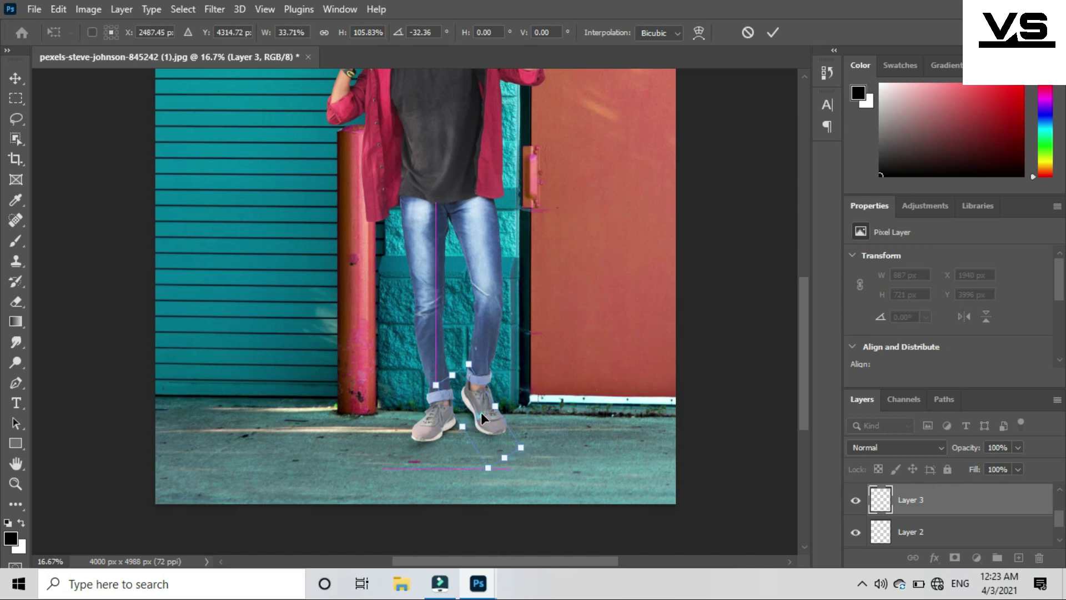
drag(485, 445, 494, 448)
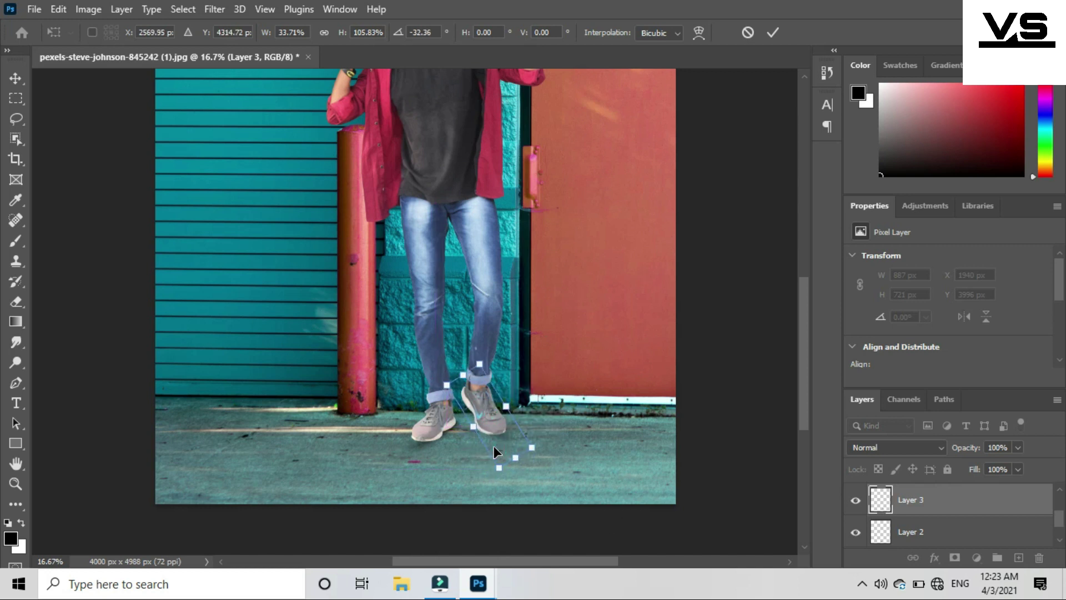
key(Left)
key(Left)
key(Left)
key(Down)
key(Down)
key(Down)
drag(525, 451, 525, 458)
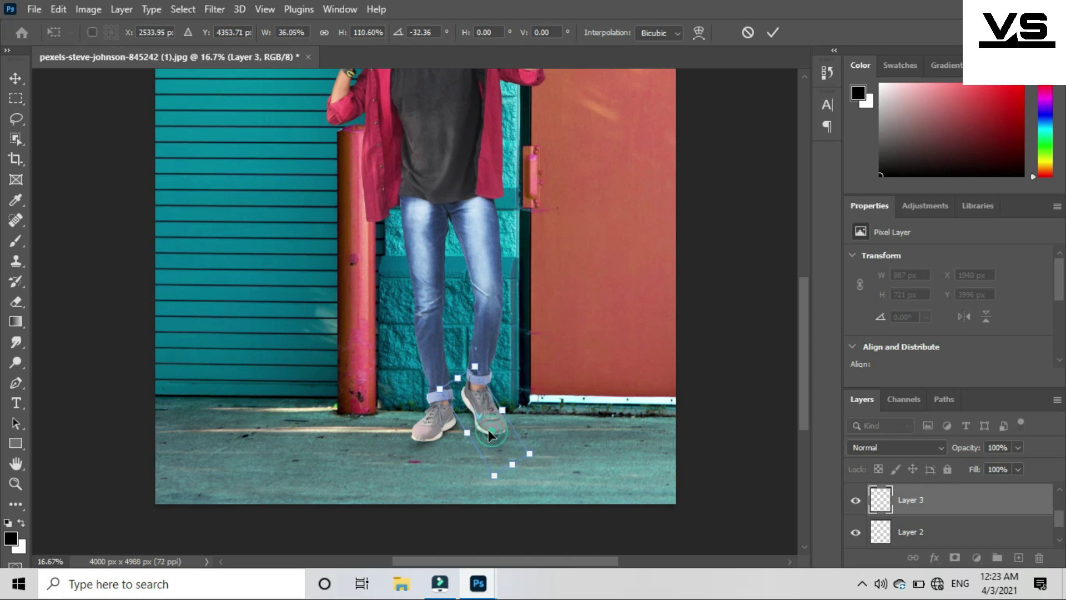
key(Return)
key(b)
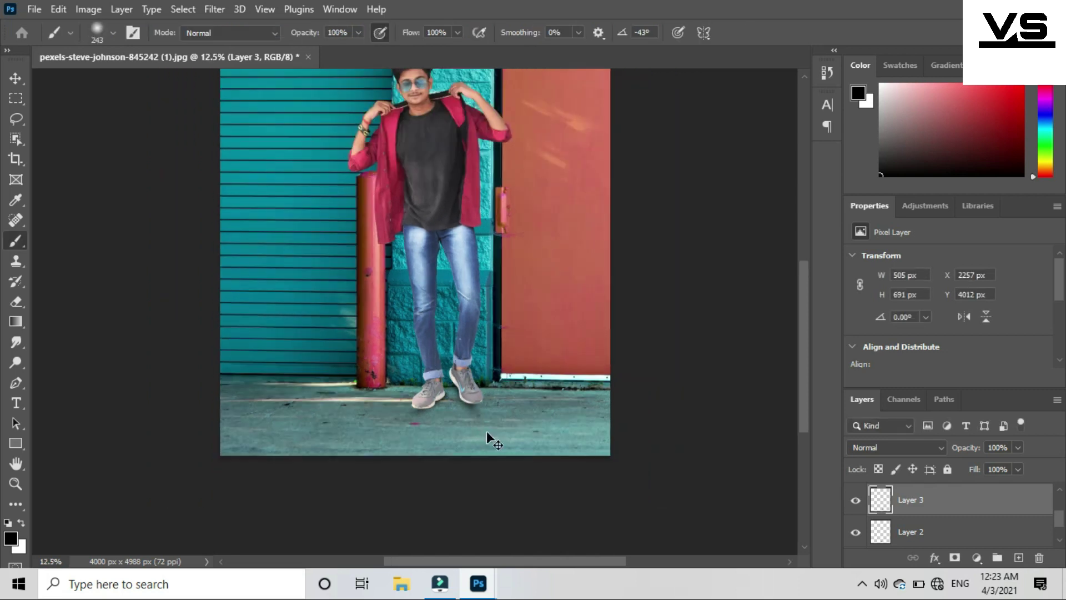
scroll(422, 522, up, 1)
Make Layer 1 active and load the man's pixels as a selection
scroll(422, 522, up, 1)
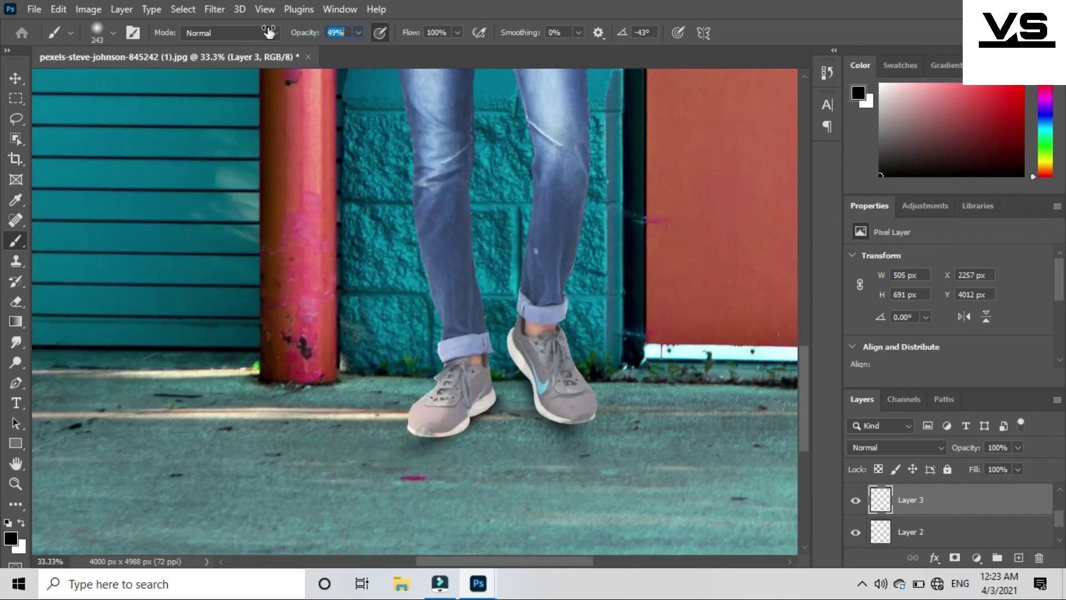
scroll(904, 522, down, 2)
click(910, 529)
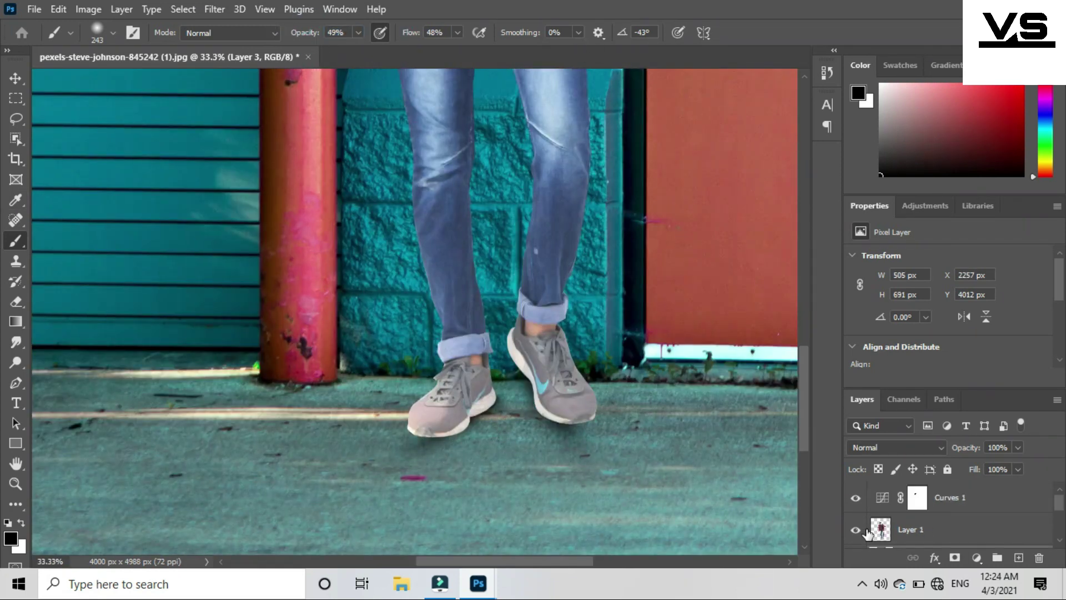
right_click(875, 532)
click(926, 267)
scroll(452, 444, down, 1)
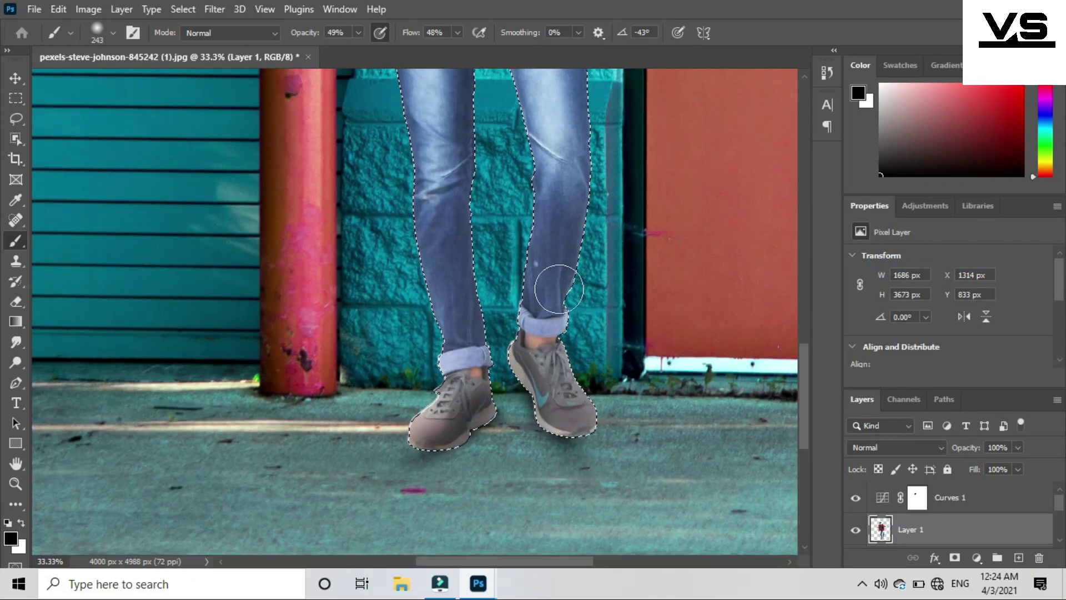
scroll(585, 235, up, 2)
scroll(584, 235, up, 3)
scroll(618, 311, up, 4)
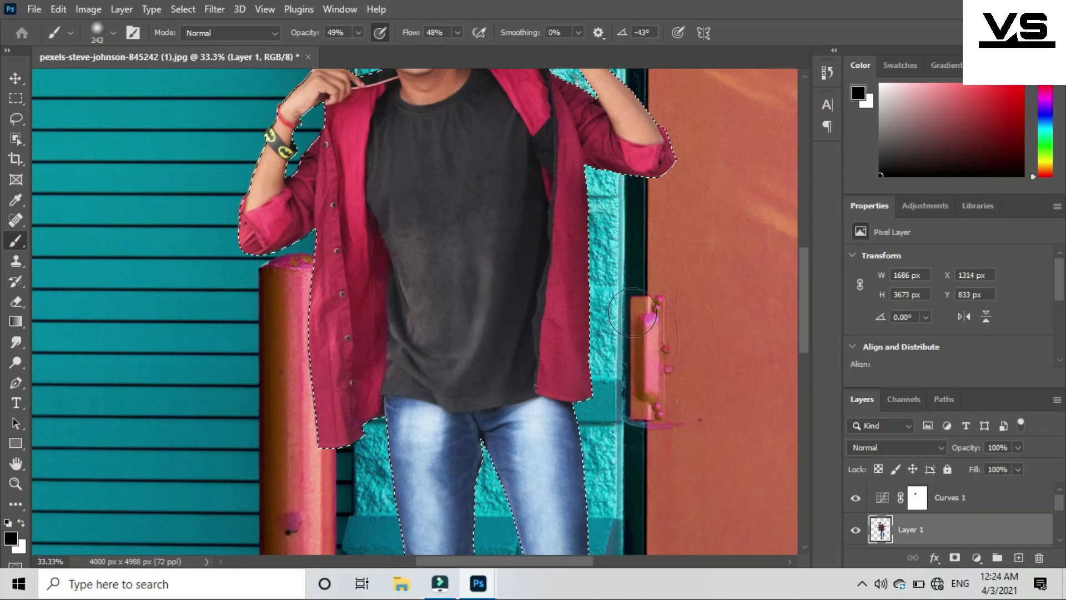
scroll(666, 315, up, 3)
scroll(261, 344, down, 2)
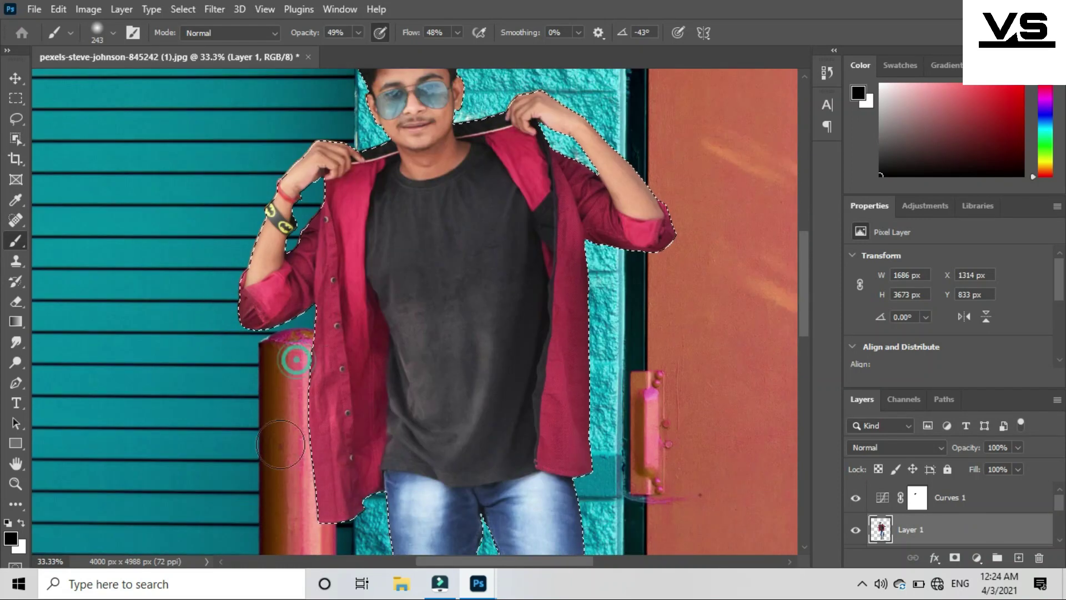
scroll(297, 405, down, 3)
scroll(311, 433, down, 2)
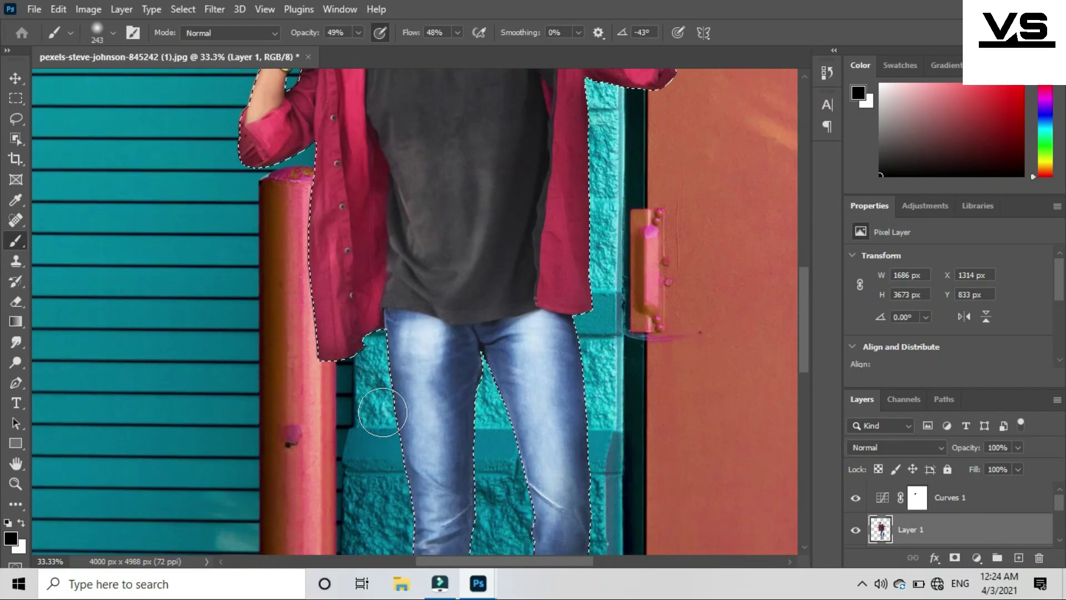
scroll(468, 331, down, 3)
scroll(444, 327, down, 5)
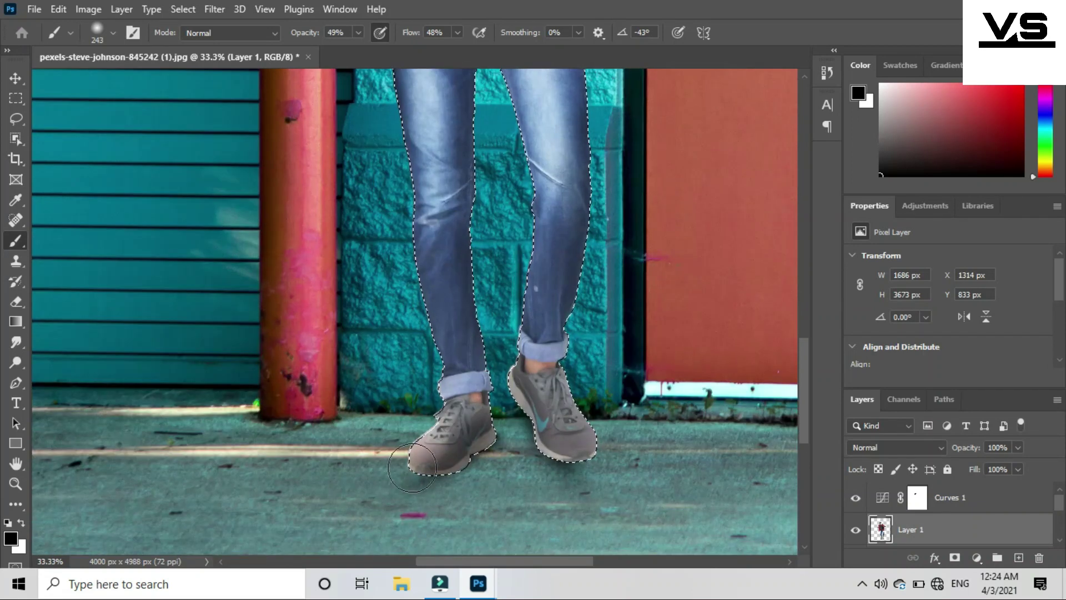
scroll(649, 355, down, 4)
scroll(375, 311, up, 1)
scroll(374, 319, up, 2)
scroll(375, 318, down, 1)
scroll(375, 317, down, 2)
Set the black soft brush to 480 px and try a shirt stroke, undoing it
right_click(506, 259)
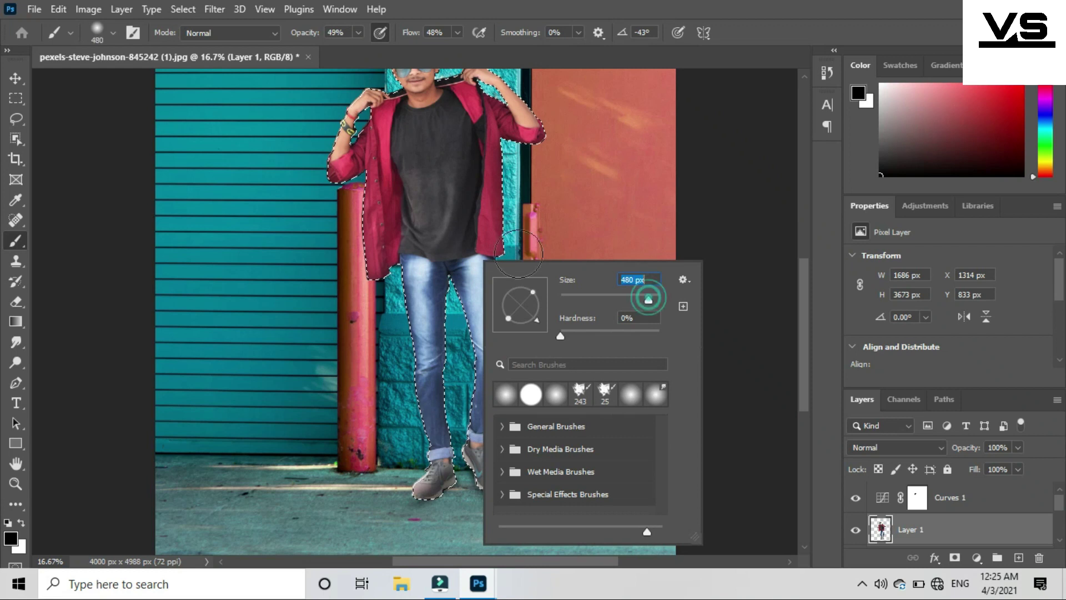
text(480)
key(Return)
scroll(438, 300, up, 2)
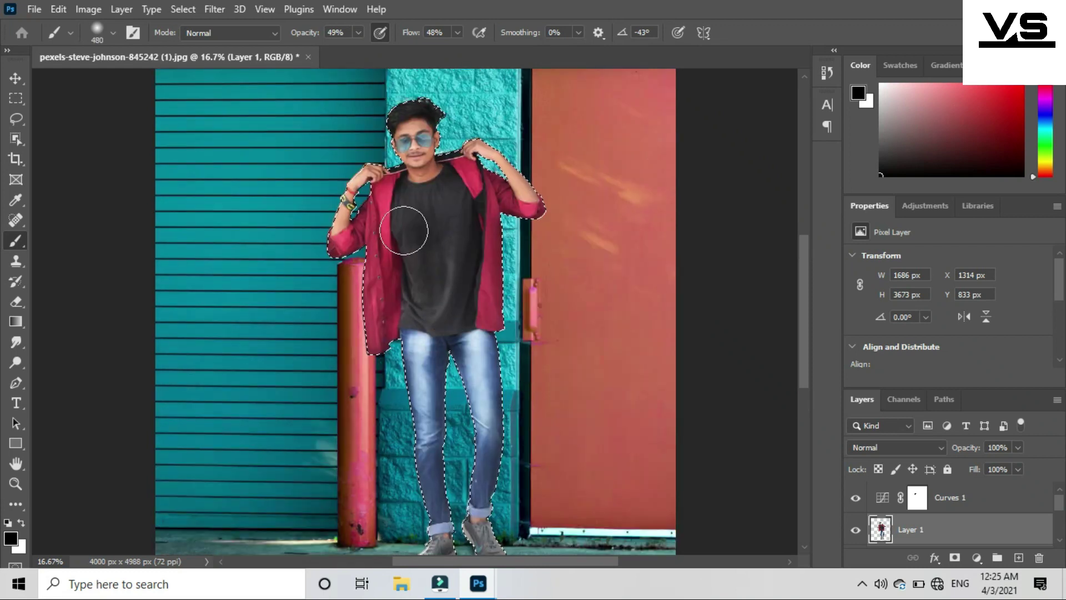
mouse_move(446, 301)
mouse_down()
mouse_move(409, 286)
mouse_move(409, 257)
mouse_move(463, 306)
mouse_up()
key(ctrl+z)
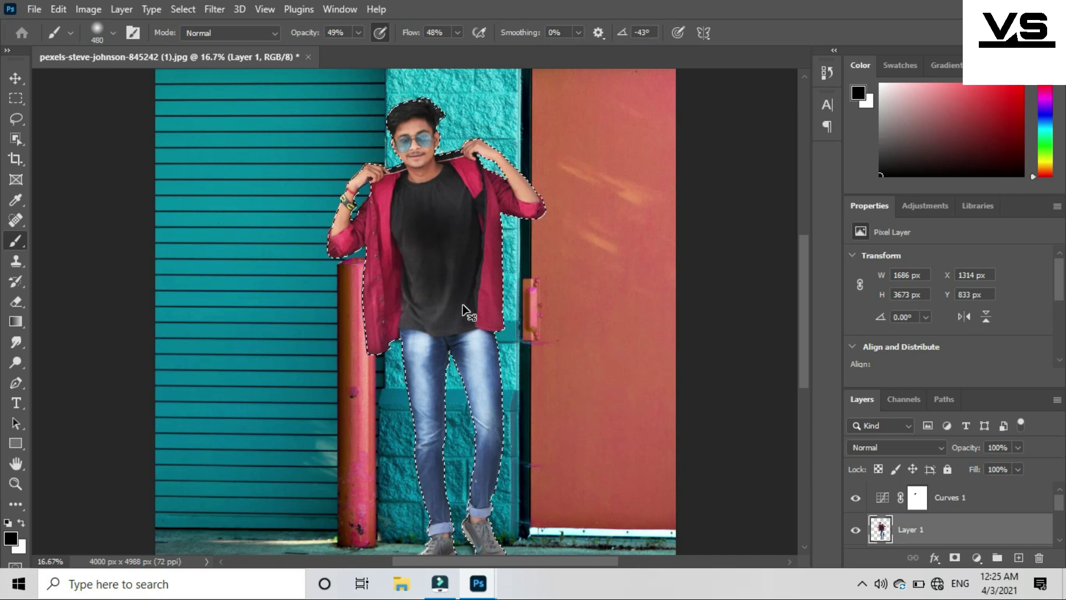
Enlarge the brush to 600 px and paint over the grey shirt patches
right_click(476, 227)
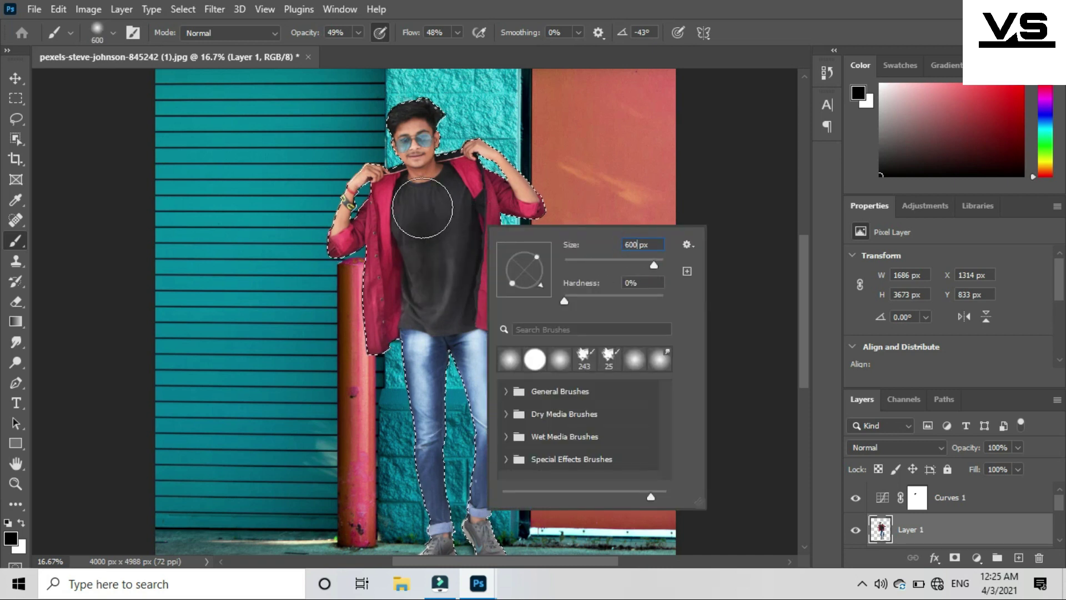
key(Return)
mouse_move(464, 240)
mouse_down()
mouse_move(453, 309)
mouse_move(543, 453)
mouse_up()
key(ctrl+minus)
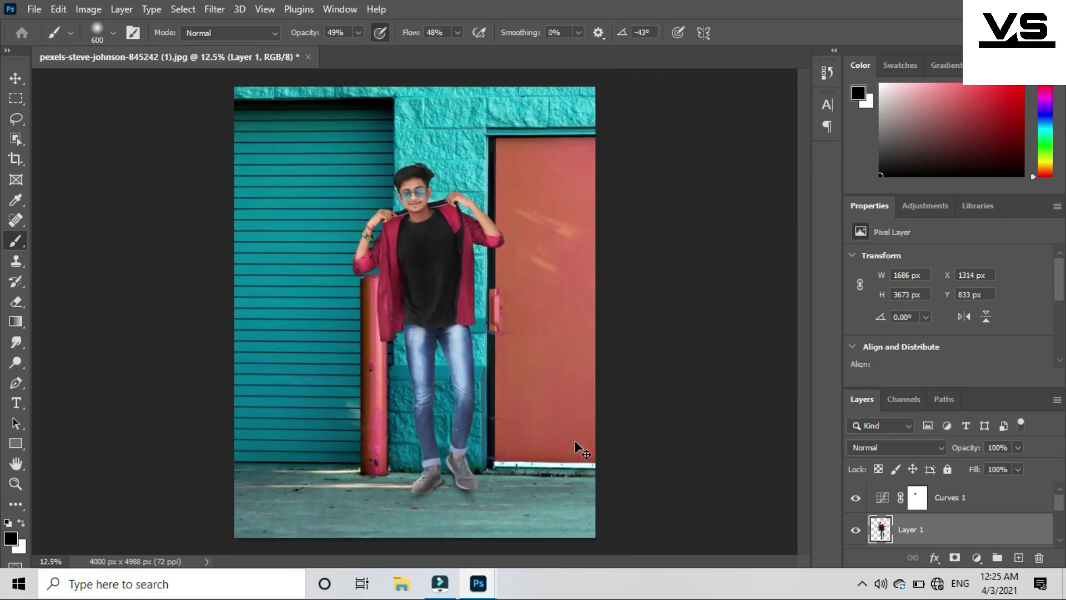
key(ctrl+h)
key(ctrl+plus)
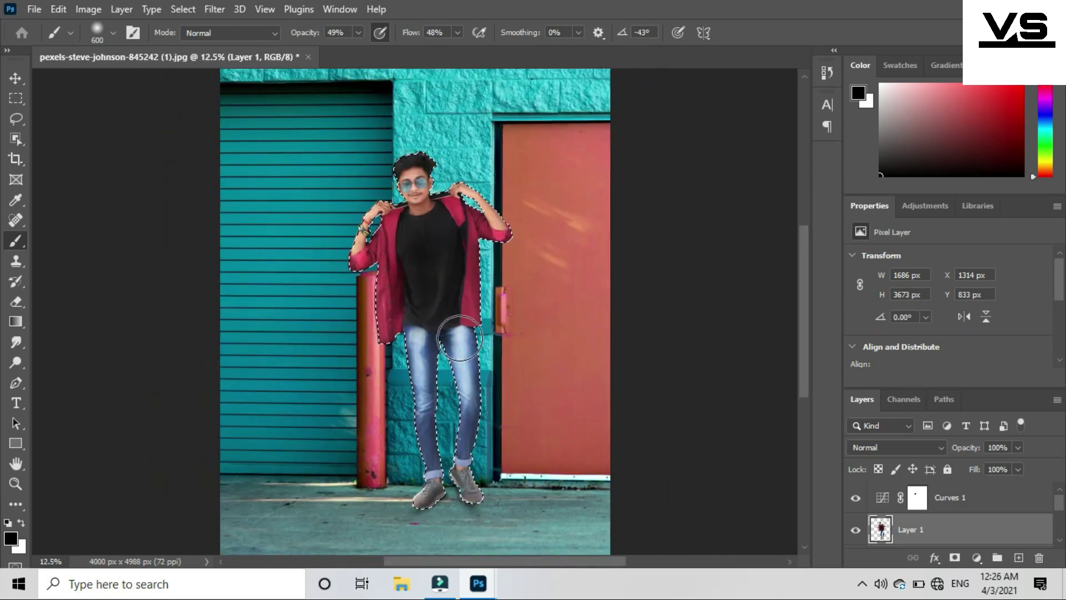
Reduce the brush to 401 px and zoom in on the man's torso
right_click(460, 338)
key(Return)
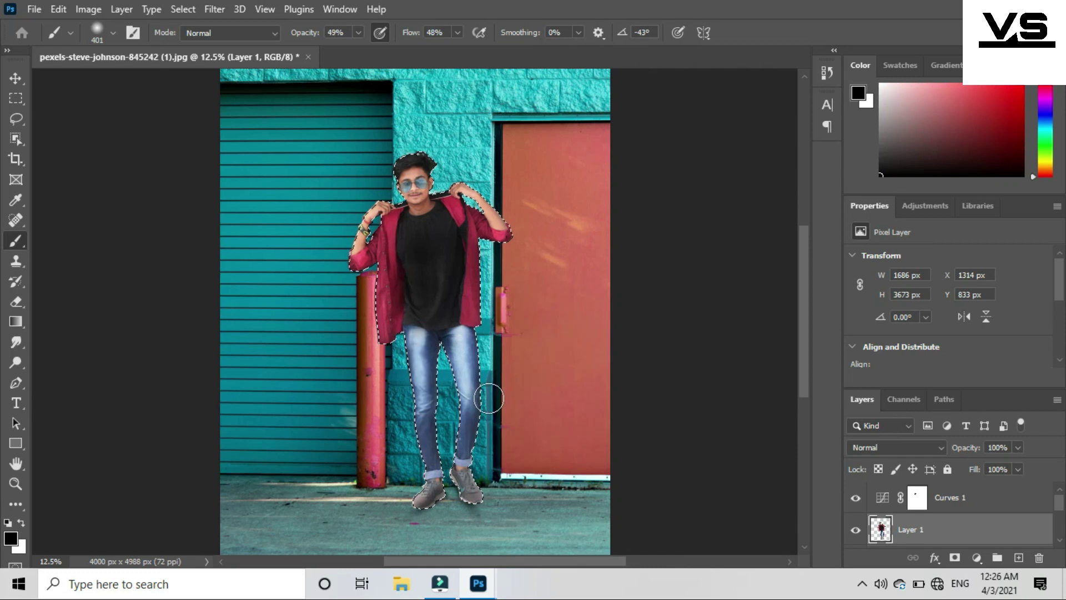
key(ctrl+plus)
key(ctrl+plus)
key(ctrl+plus)
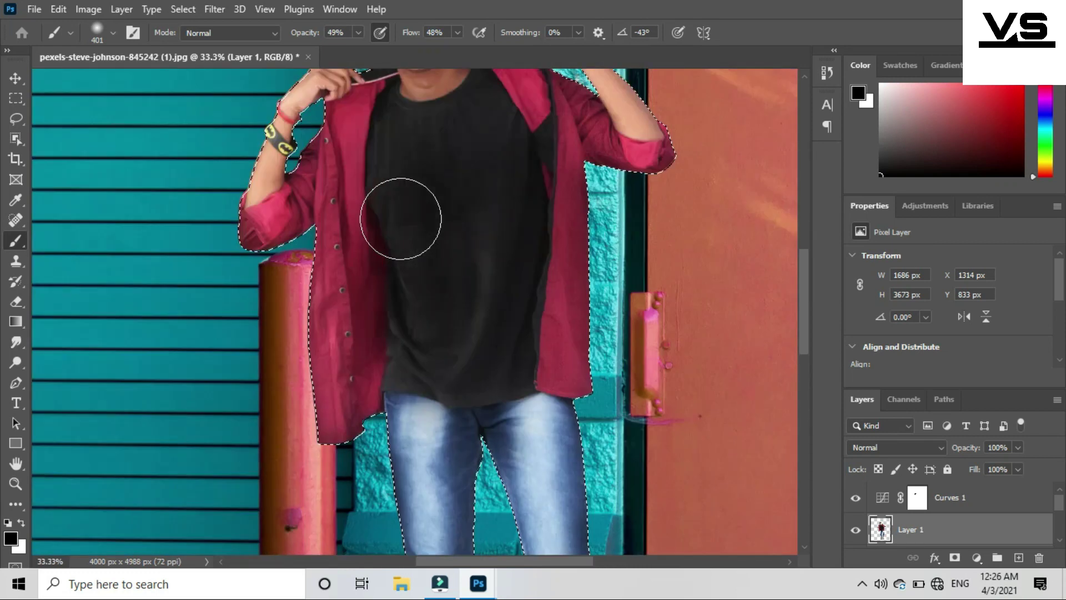
scroll(400, 219, left, 5)
scroll(709, 345, down, 3)
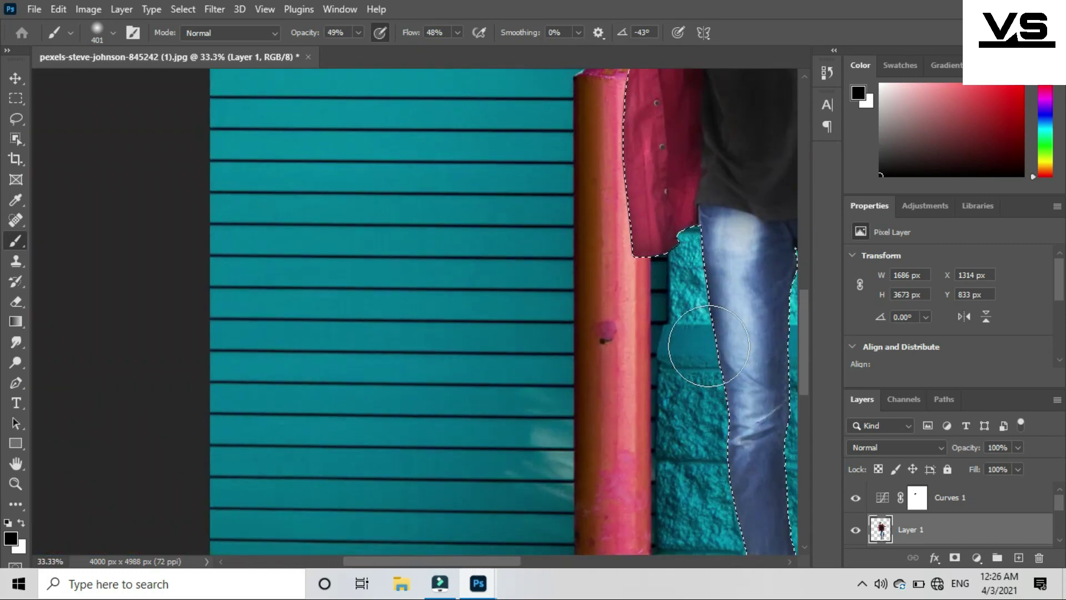
scroll(709, 345, right, 3)
scroll(708, 345, up, 3)
Switch to a white, roughly 67 px brush at 30% opacity and 33% flow
scroll(388, 355, up, 2)
key(x)
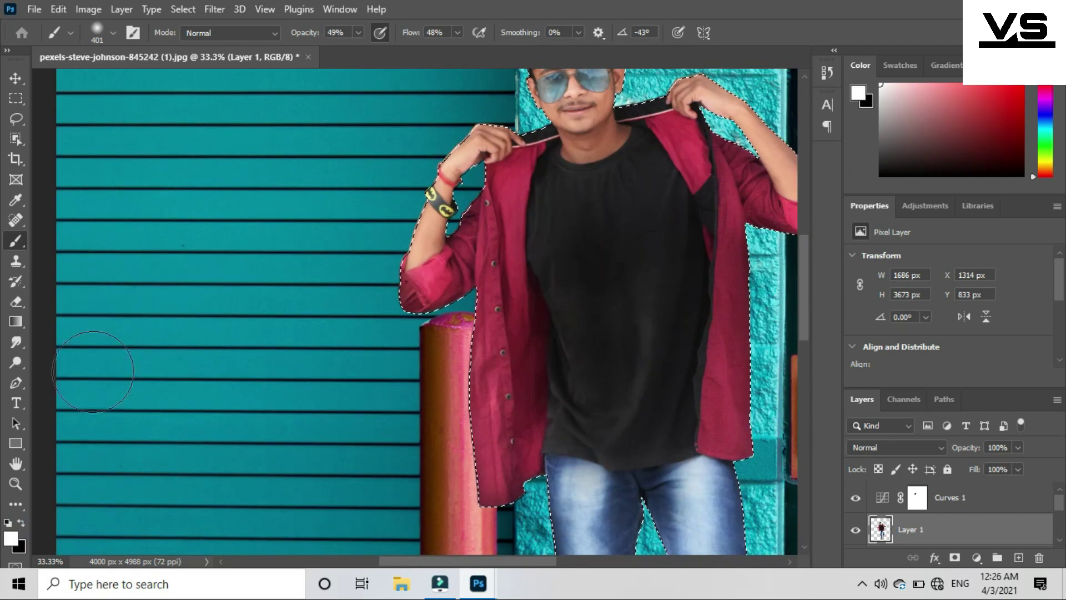
right_click(563, 245)
drag(691, 283, 672, 283)
right_click(575, 206)
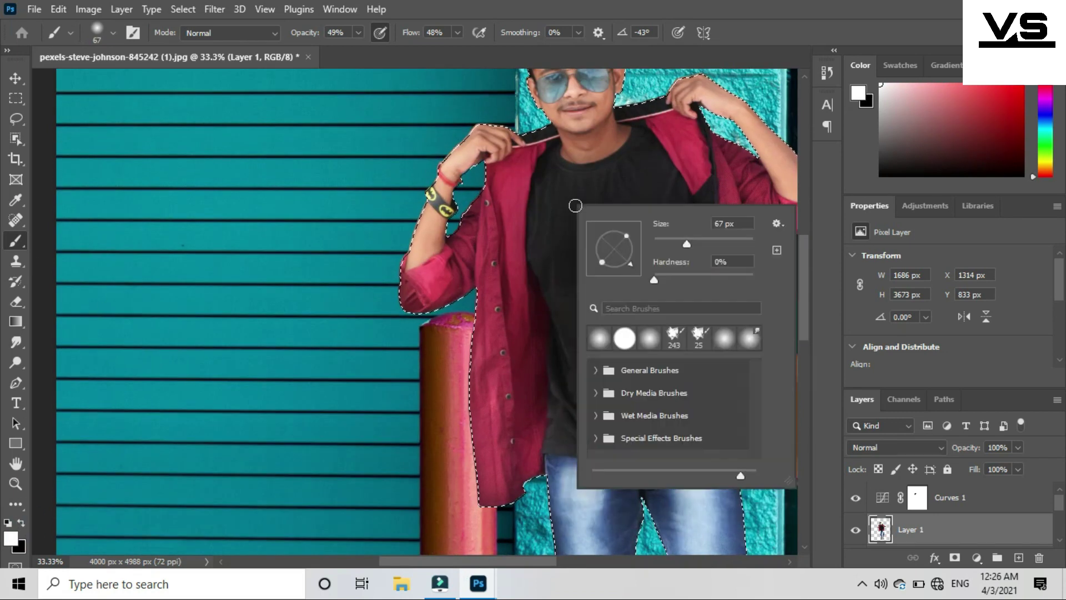
key(Escape)
key(ctrl+minus)
key(3)
key(shift+3)
key(shift+3)
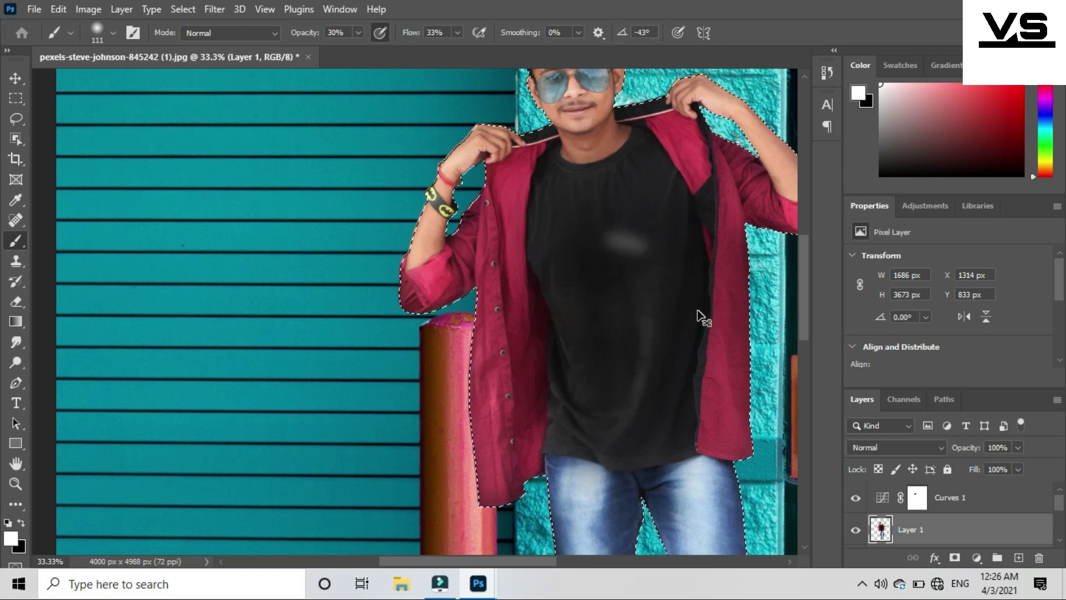
key(ctrl+minus)
key(ctrl+minus)
key(ctrl+plus)
Add a new Layer 4 and set a 149 px brush for shirt highlights
click(1018, 557)
right_click(542, 285)
drag(618, 319, 623, 318)
key(Return)
scroll(506, 319, down, 2)
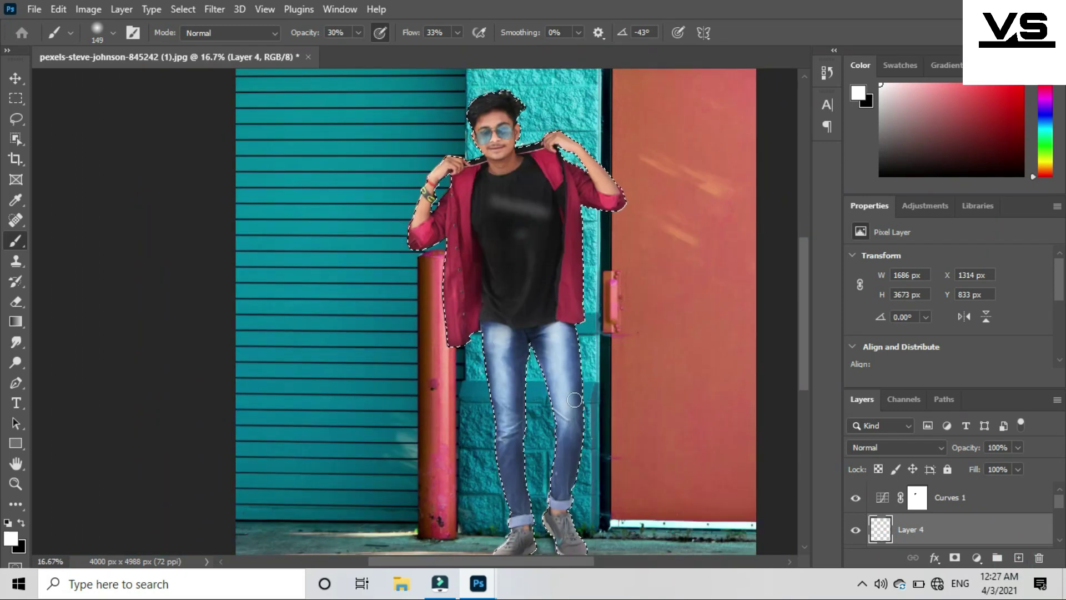
key(ctrl+plus)
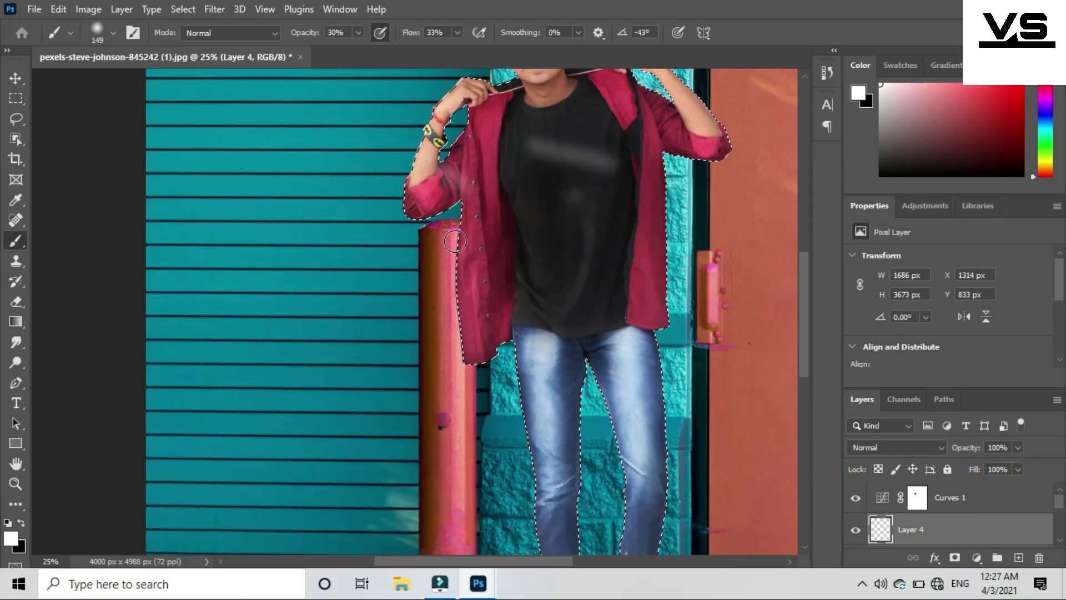
scroll(473, 103, up, 2)
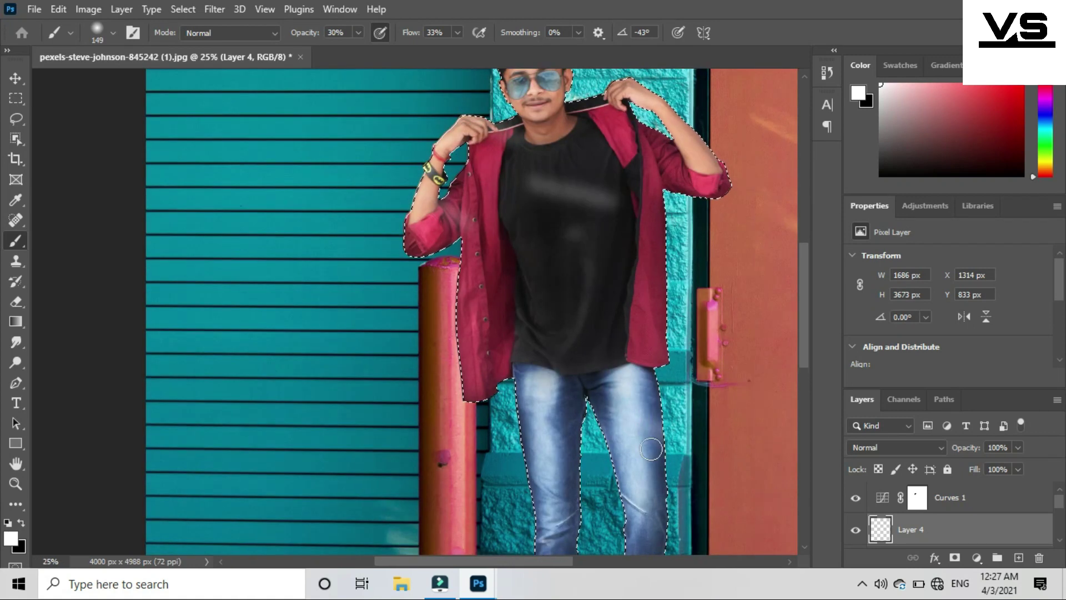
Lower Layer 4's fill to 80% and switch to the Eraser
click(1018, 470)
click(988, 488)
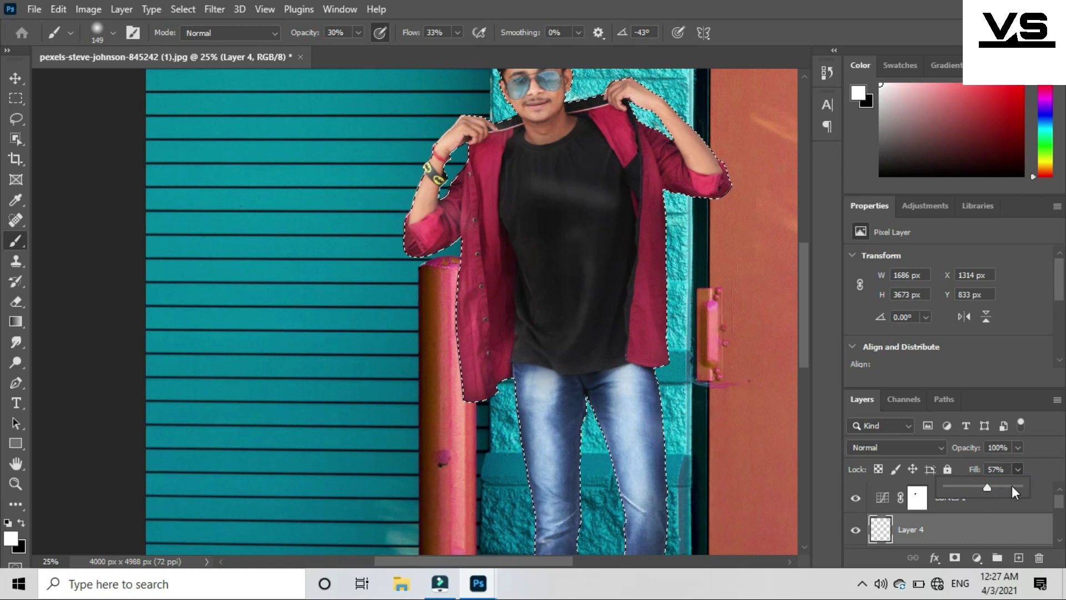
click(16, 302)
right_click(546, 191)
key(Escape)
View the legs and shoes and choose a pale beige foreground colour
key(ctrl+minus)
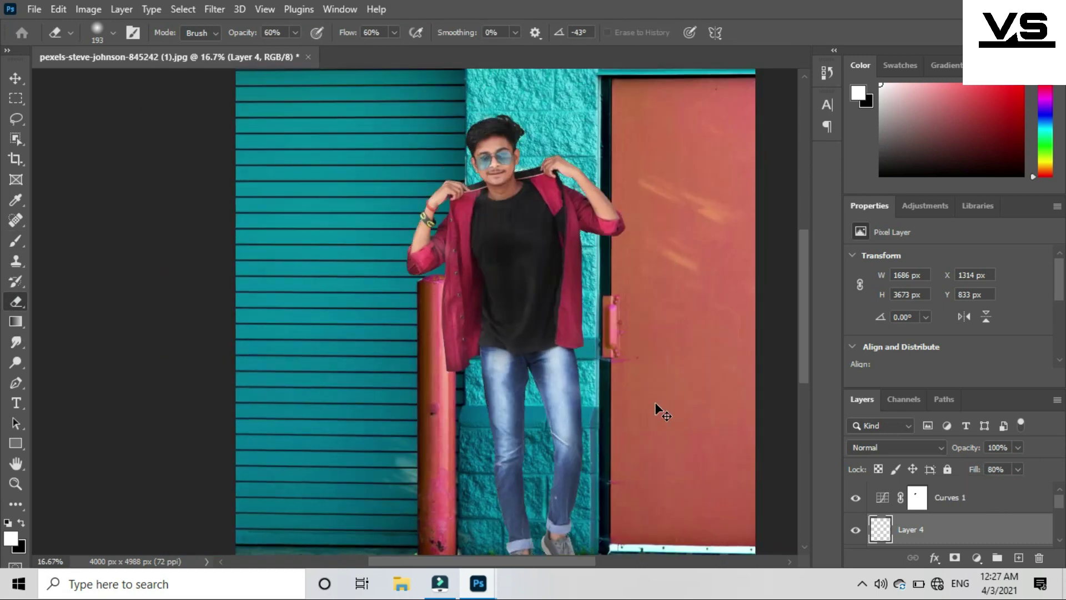
scroll(659, 398, down, 5)
scroll(452, 494, up, 1)
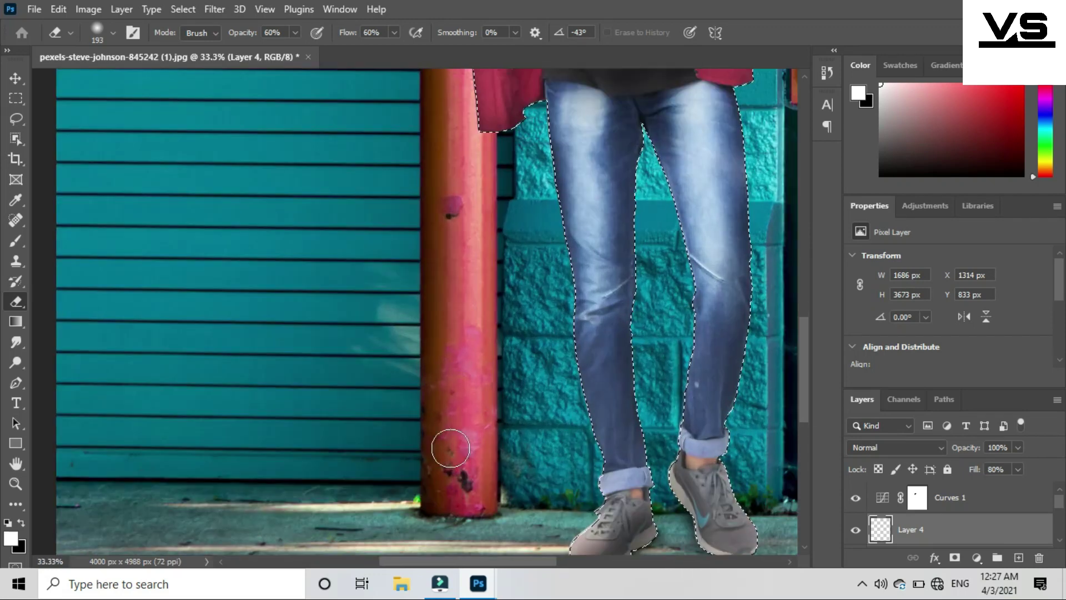
scroll(451, 444, up, 2)
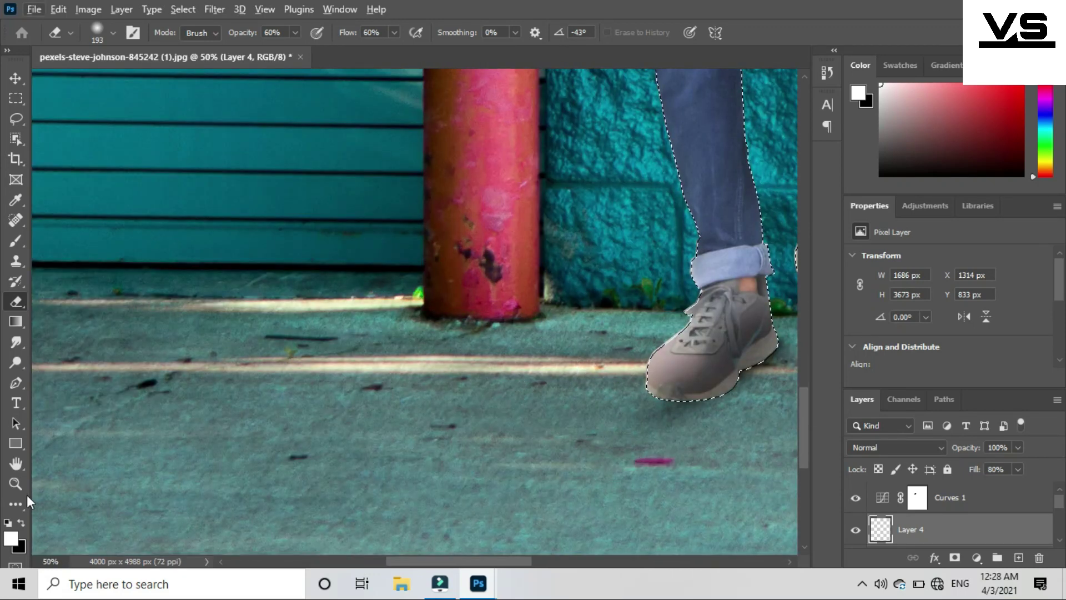
click(11, 538)
drag(300, 305, 306, 358)
key(Return)
Set a smaller Eraser with flow raised to 100%
key(e)
right_click(655, 285)
key(Escape)
drag(342, 33, 456, 34)
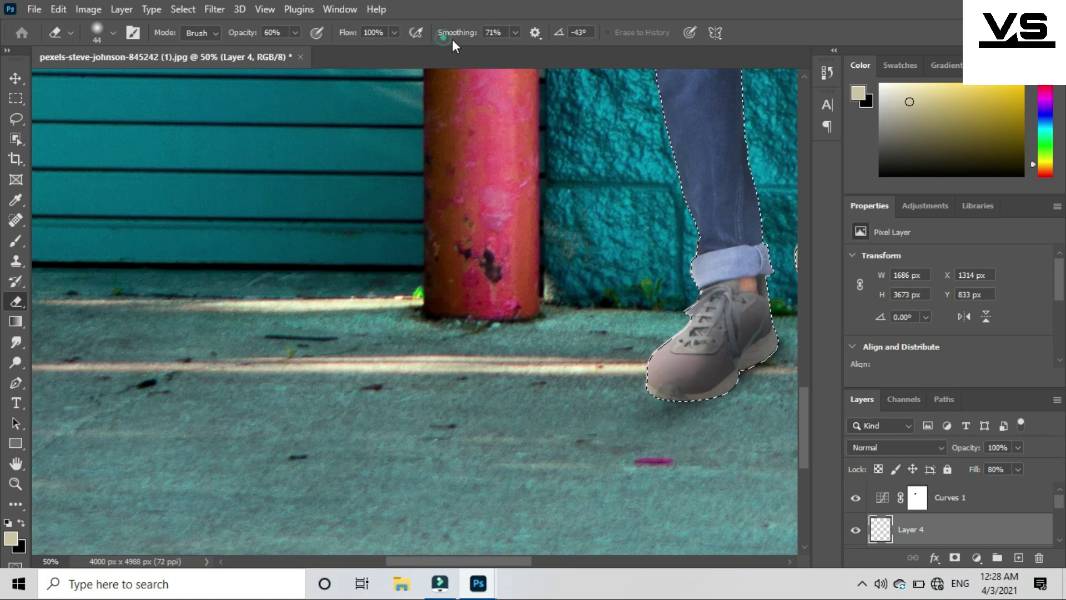
Switch to a small Brush for the shoes and zoom out to the whole image
click(17, 241)
right_click(488, 284)
key(Escape)
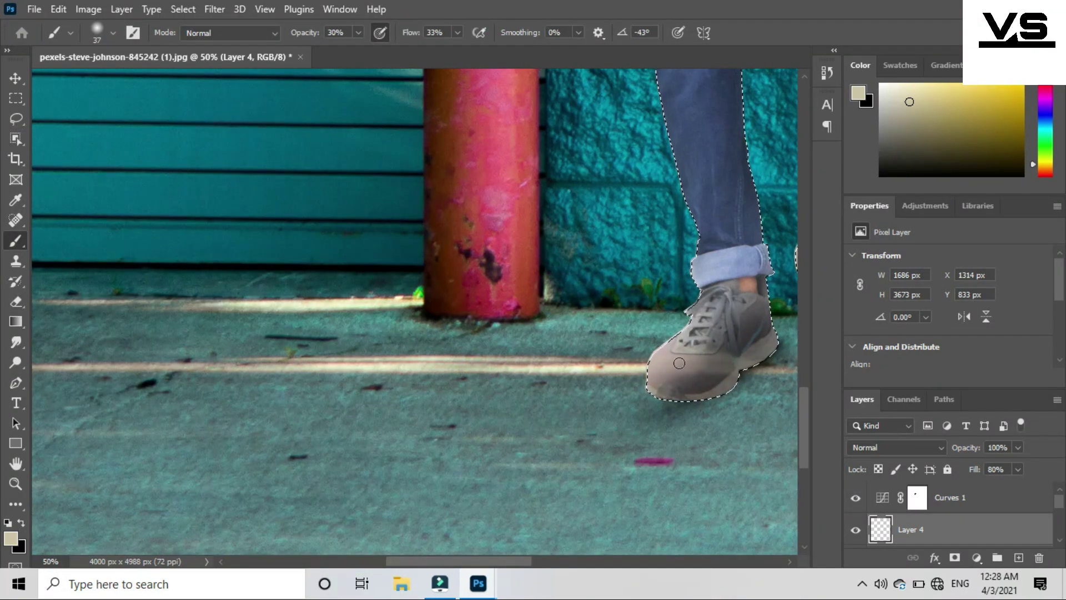
key(ctrl+minus)
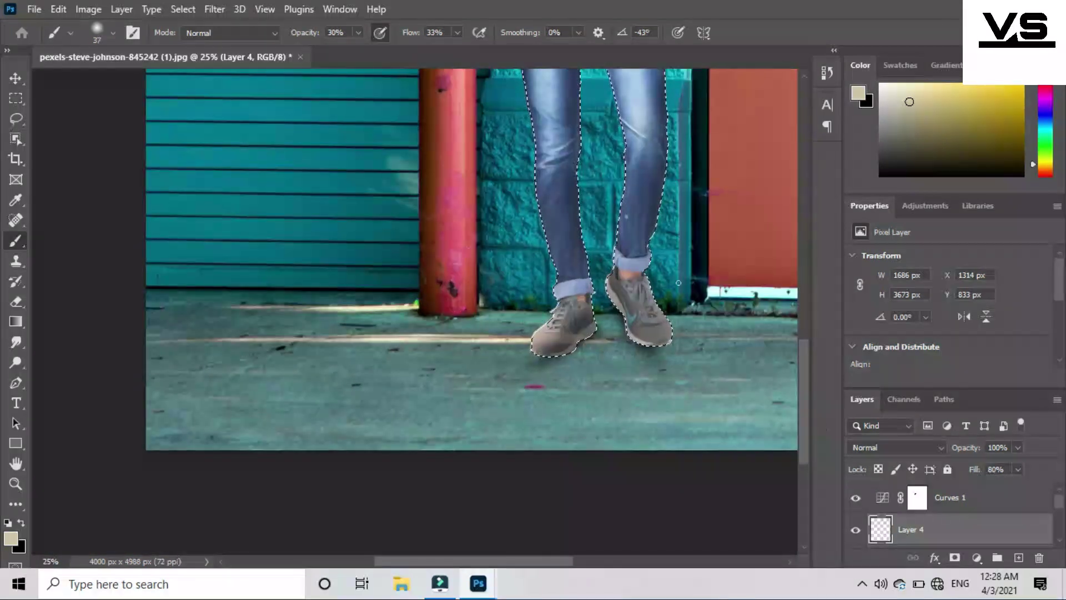
scroll(679, 283, up, 4)
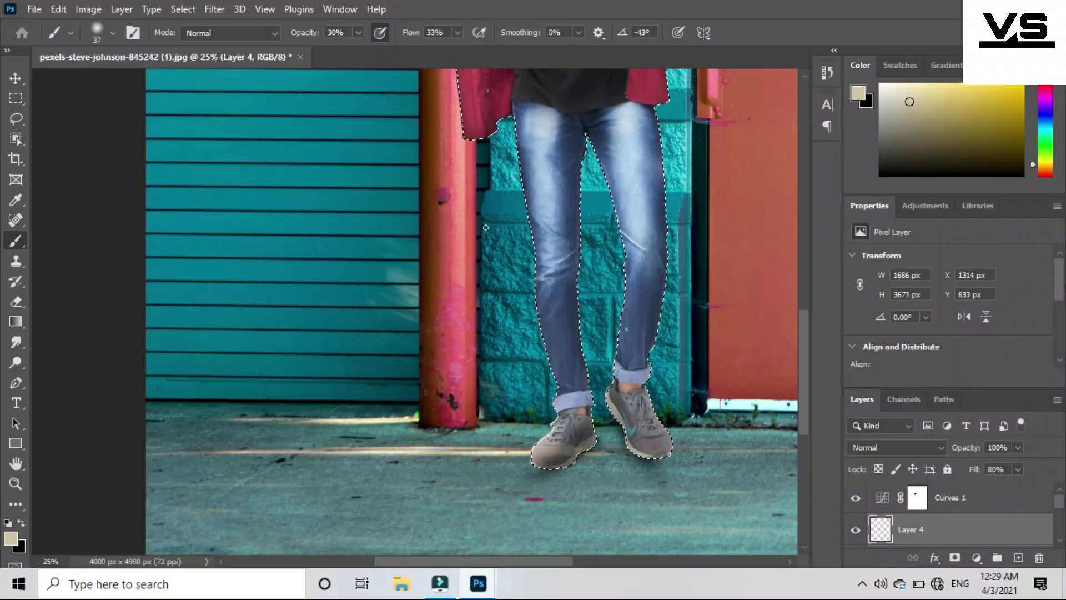
key(ctrl+minus)
key(ctrl+minus)
key(ctrl+minus)
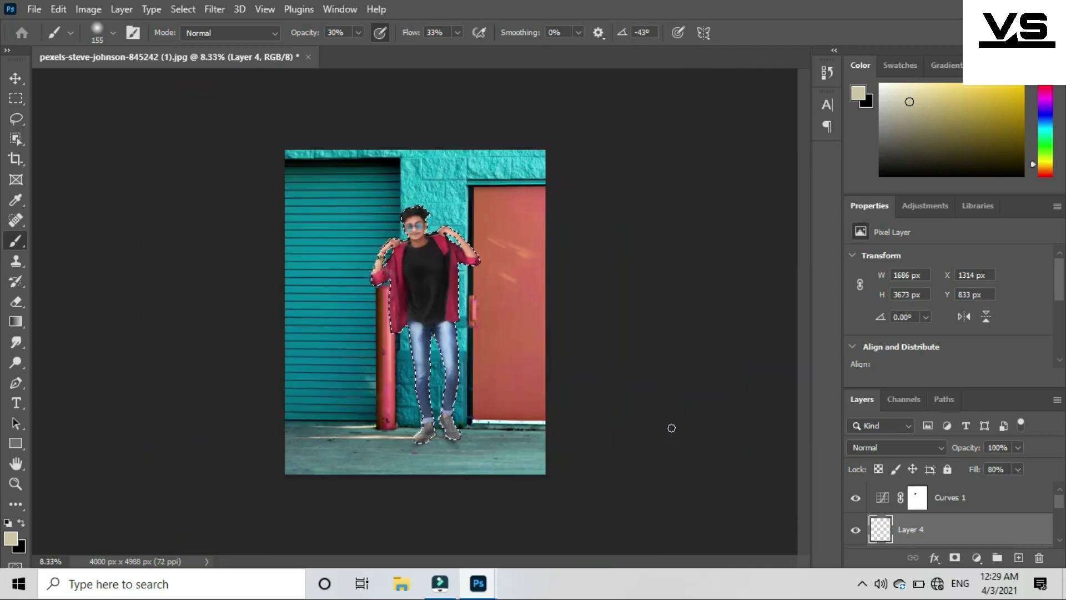
key(ctrl+plus)
Add a Brightness/Contrast layer with brightness 8 and contrast 35 across the composite
key(ctrl+plus)
key(ctrl+plus)
key(ctrl+minus)
key(ctrl+minus)
key(ctrl+minus)
key(ctrl+plus)
click(924, 205)
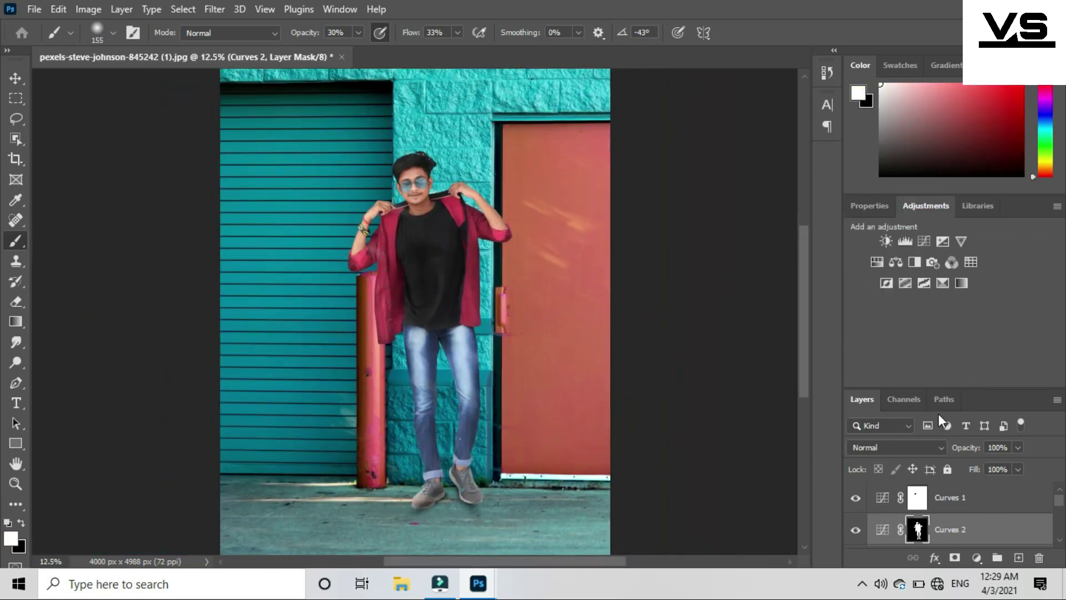
click(886, 241)
mouse_move(949, 300)
mouse_down()
mouse_move(929, 305)
mouse_move(953, 301)
mouse_move(1008, 341)
mouse_up()
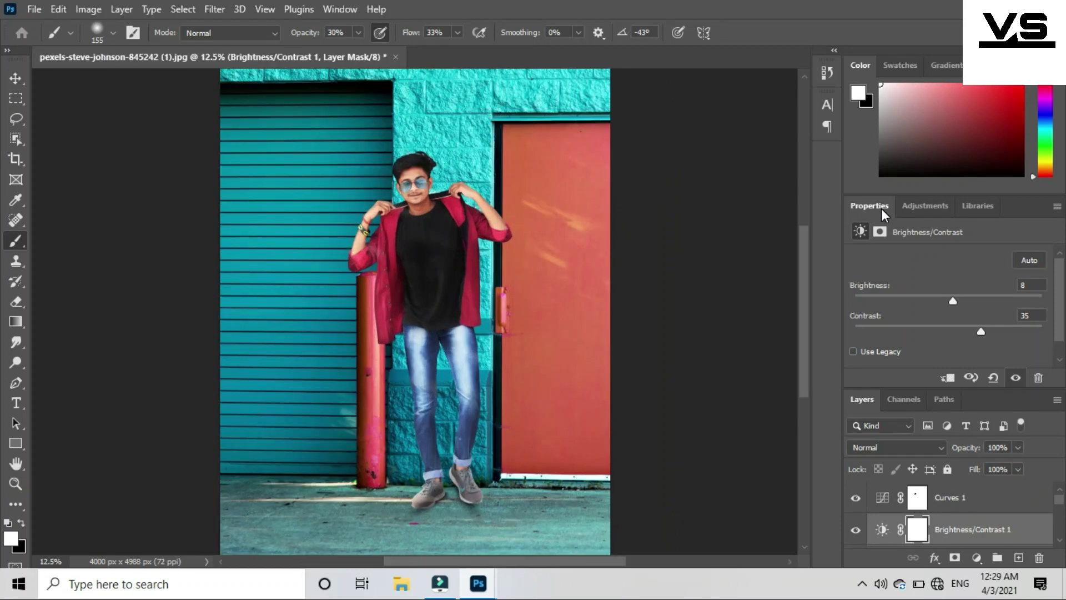
scroll(549, 324, down, 2)
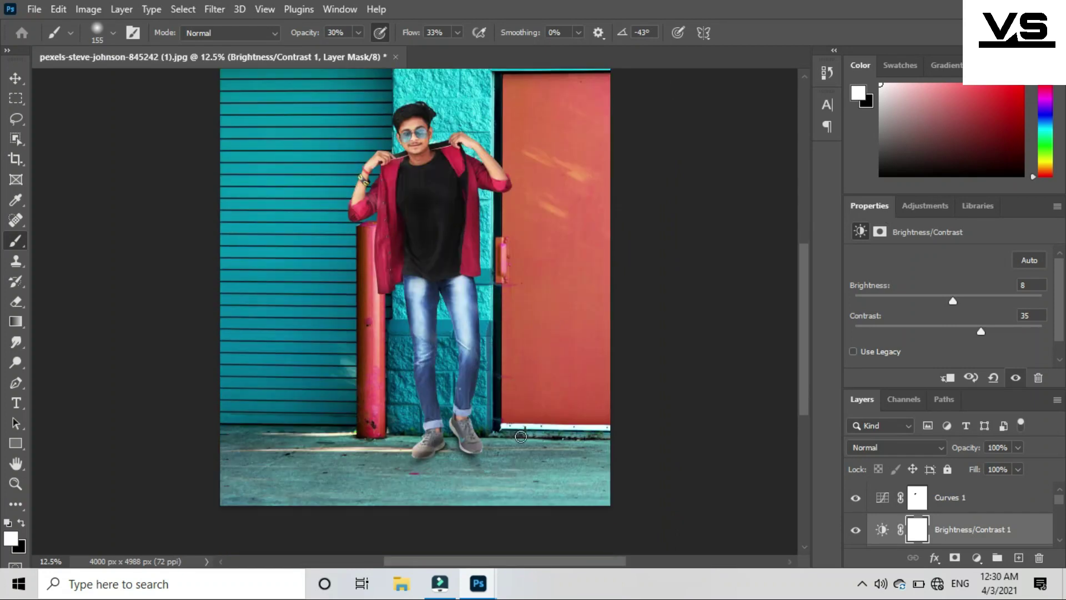
click(916, 207)
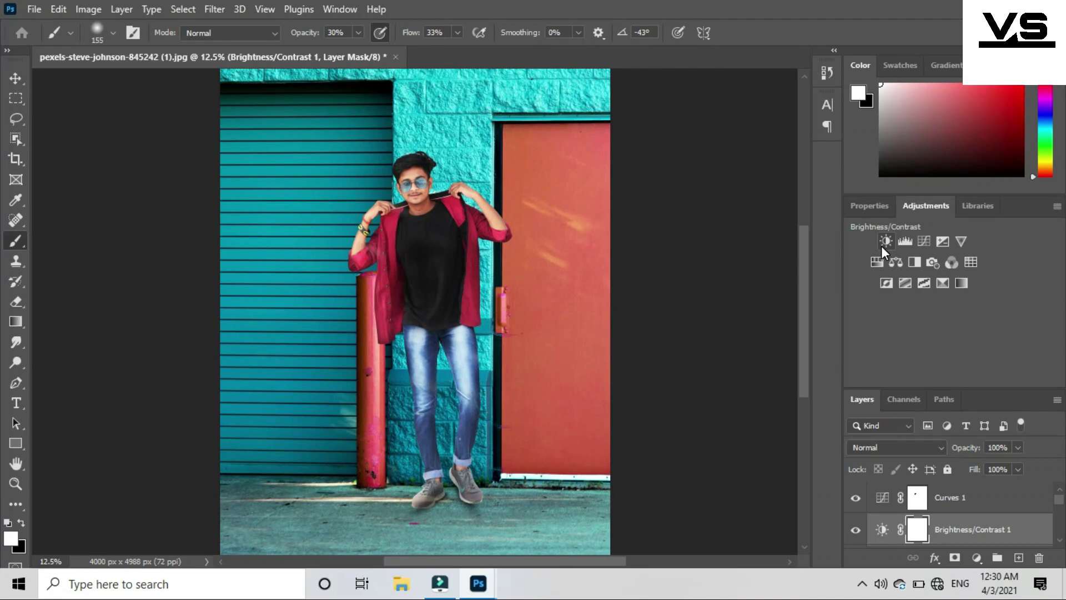
click(862, 583)
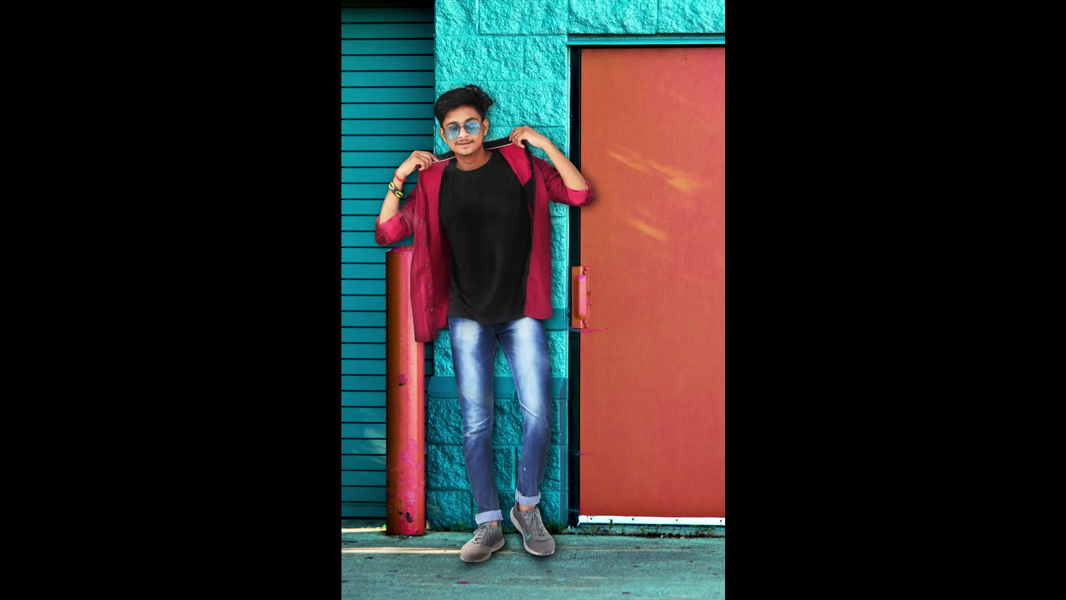